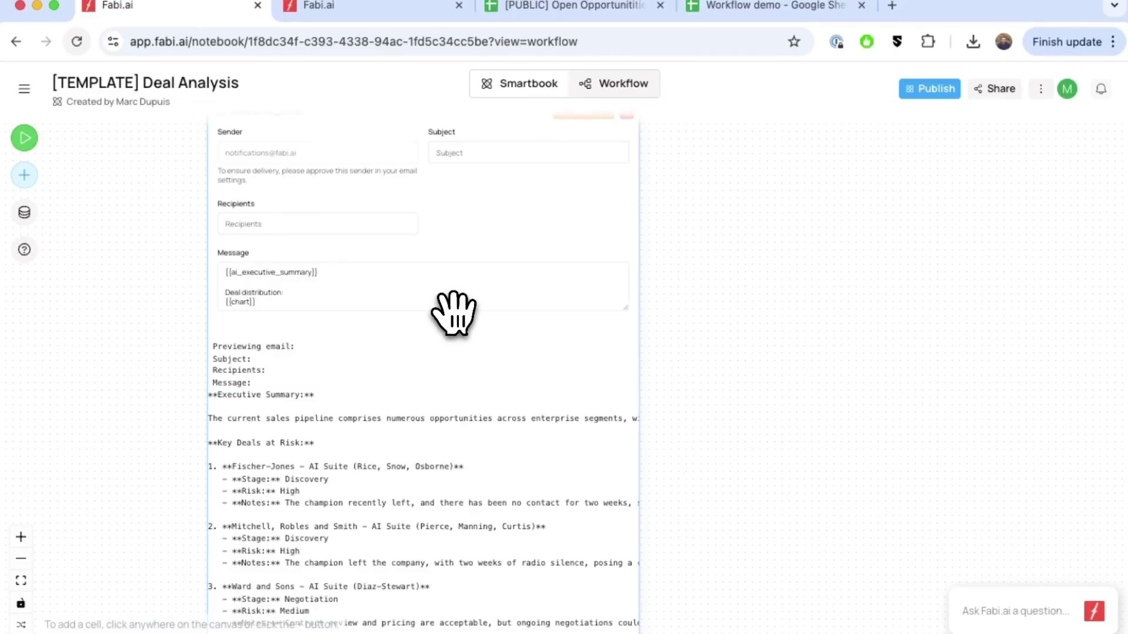
# Scroll through the Deal Analysis template workflow to review its cells.
pyautogui.hscroll(-2, 453, 311)
pyautogui.scroll(-3, 358, 317)
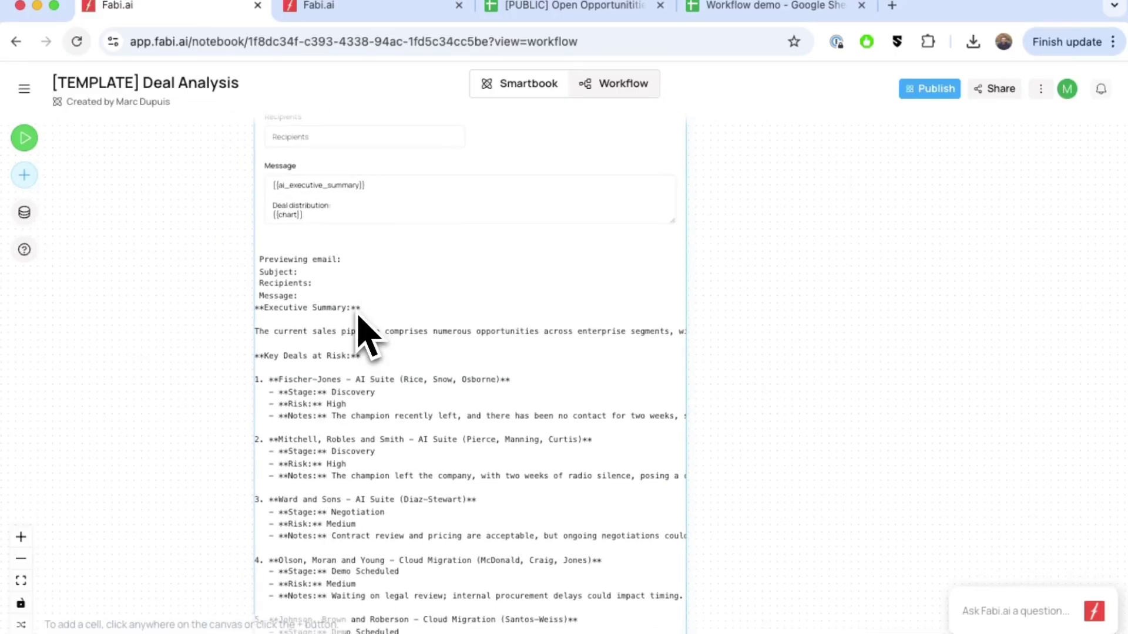
pyautogui.scroll(-2, 361, 324)
pyautogui.scroll(-3, 370, 320)
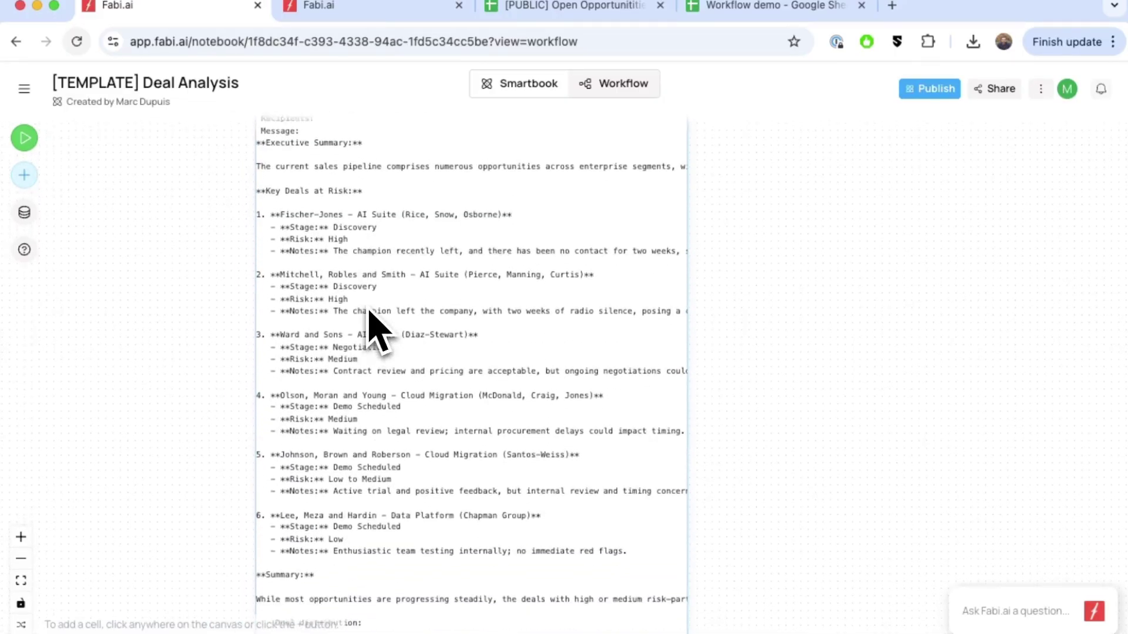
pyautogui.scroll(-5, 435, 590)
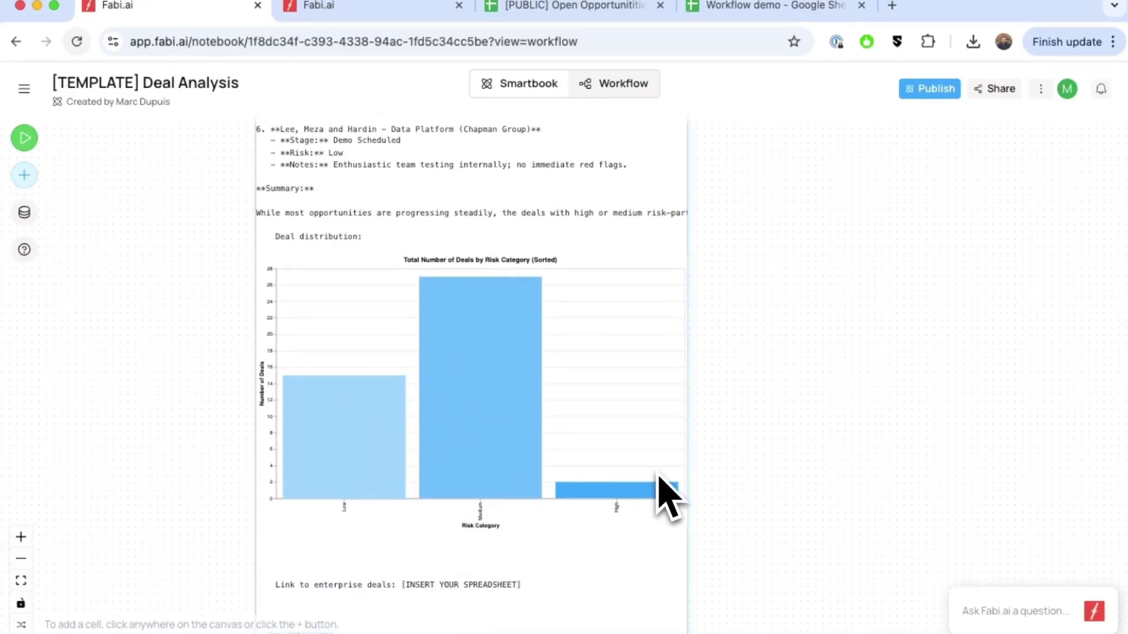
pyautogui.scroll(-2, 667, 496)
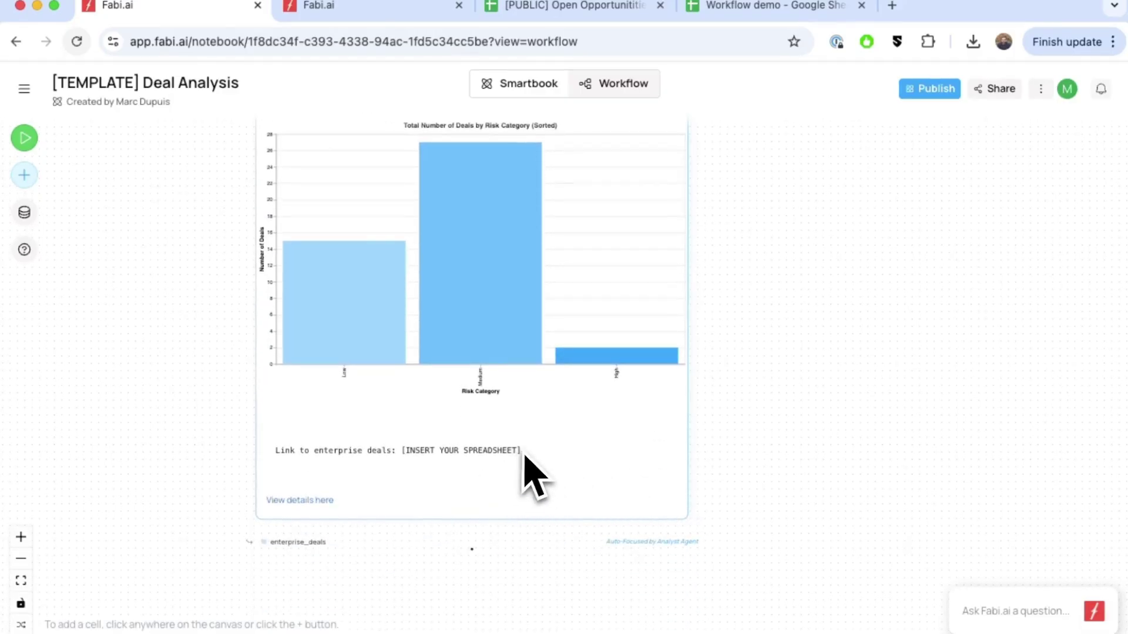
pyautogui.scroll(8, 532, 470)
pyautogui.scroll(-3, 529, 453)
pyautogui.scroll(15, 528, 452)
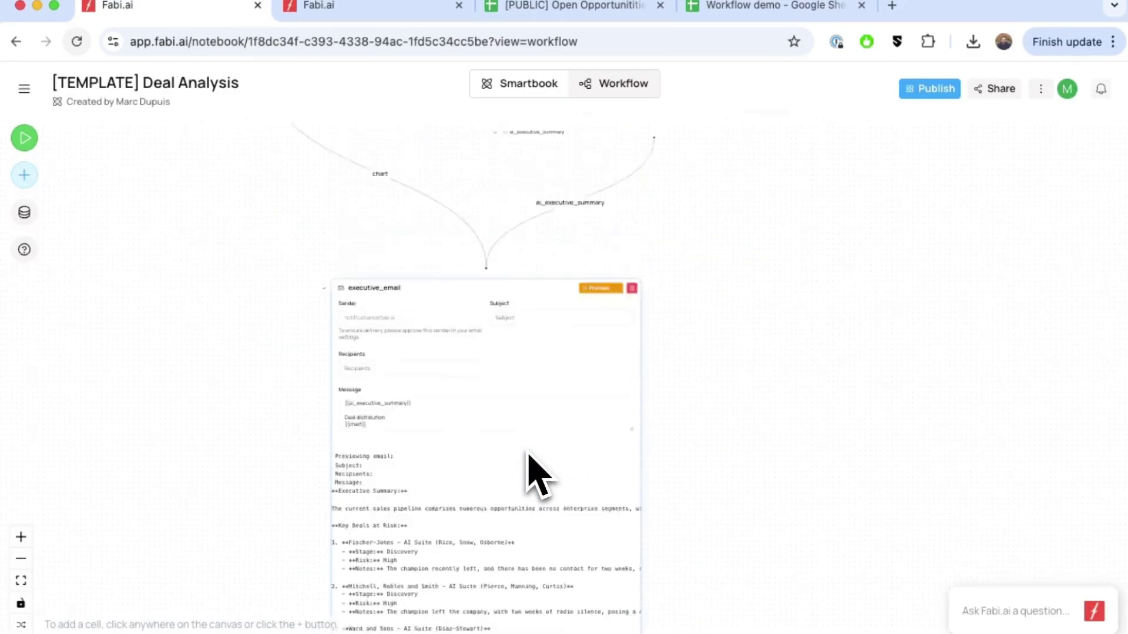
pyautogui.scroll(15, 534, 476)
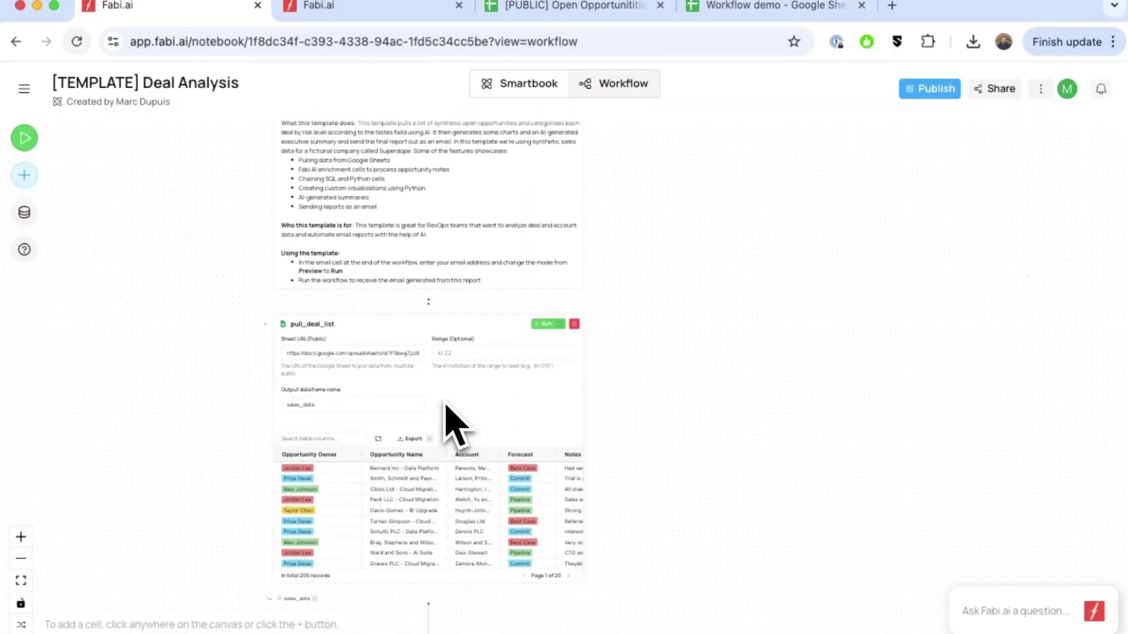
pyautogui.scroll(2, 446, 420)
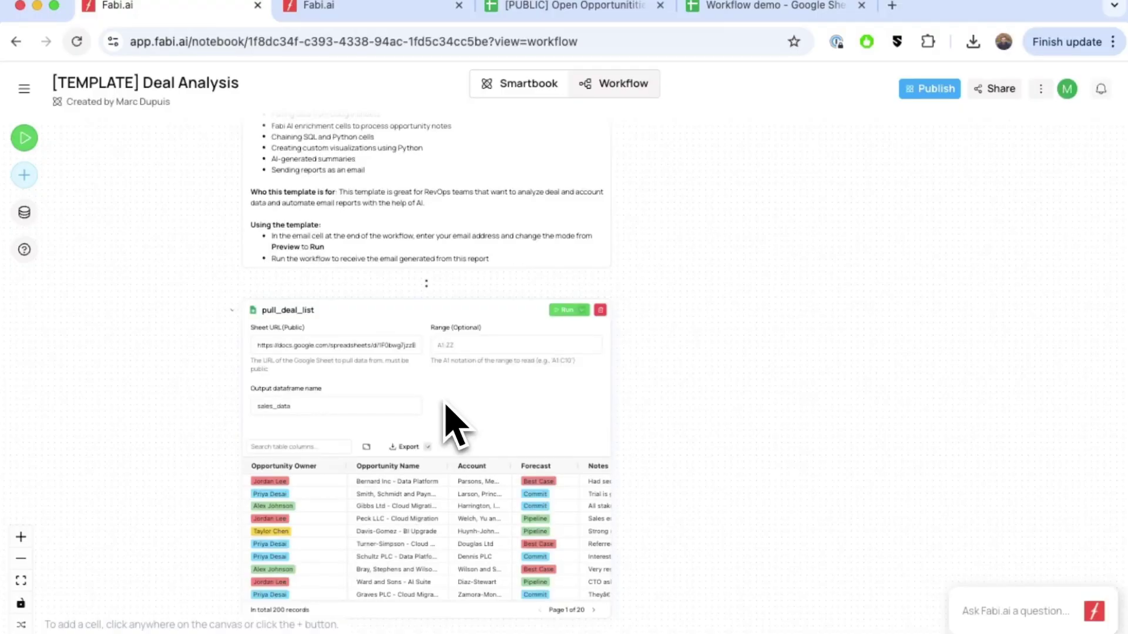
pyautogui.scroll(-3, 447, 409)
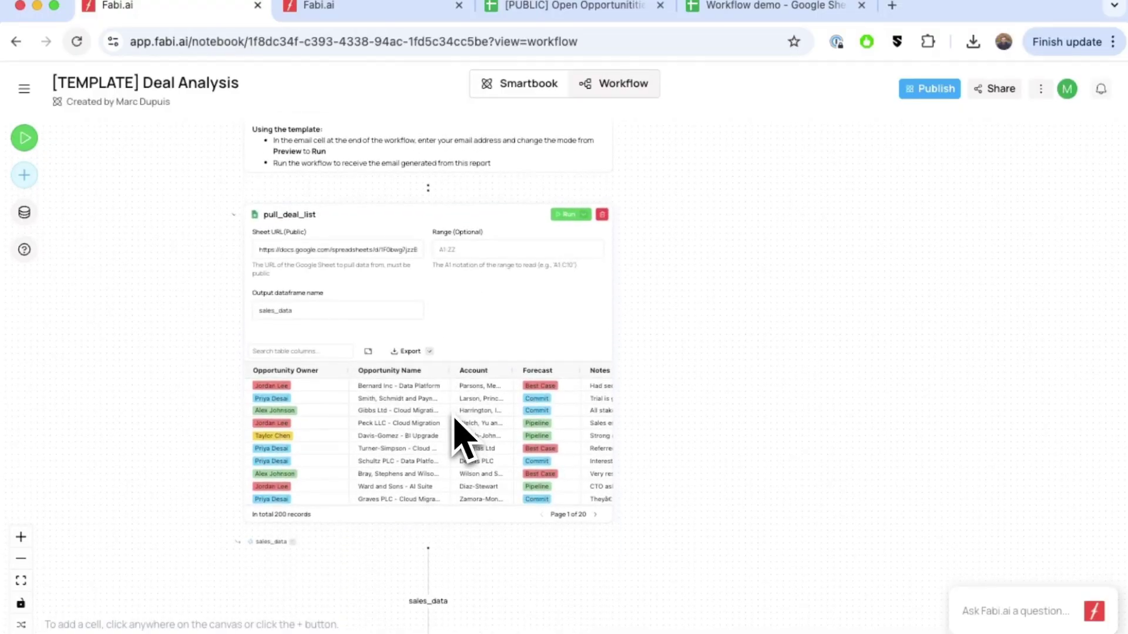
pyautogui.scroll(-10, 458, 435)
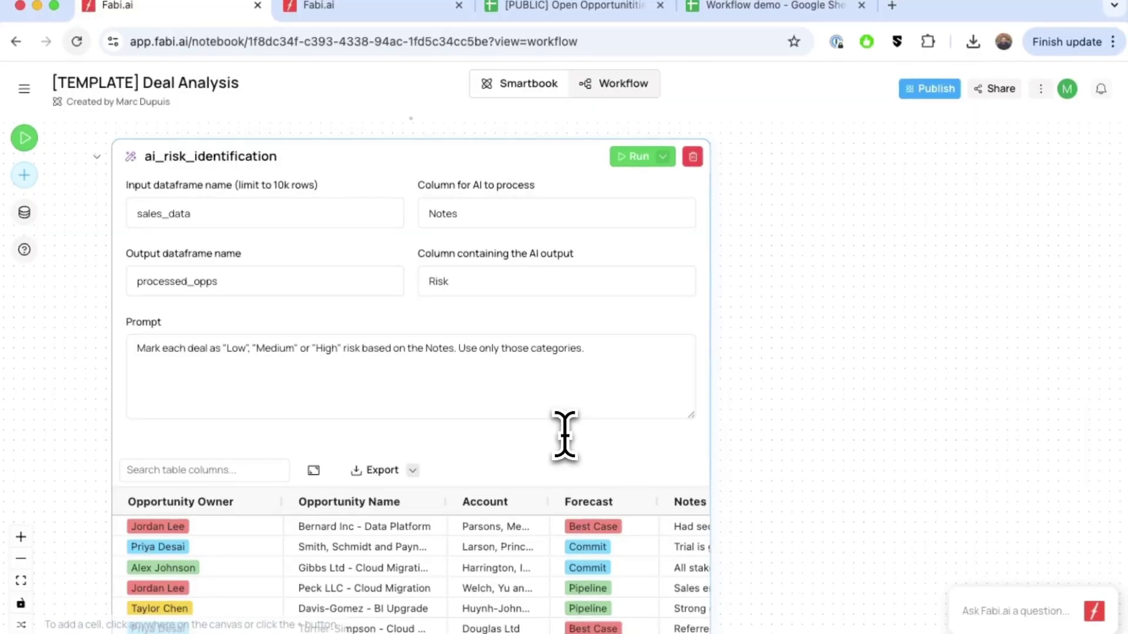
pyautogui.scroll(-5, 563, 435)
pyautogui.scroll(-10, 564, 434)
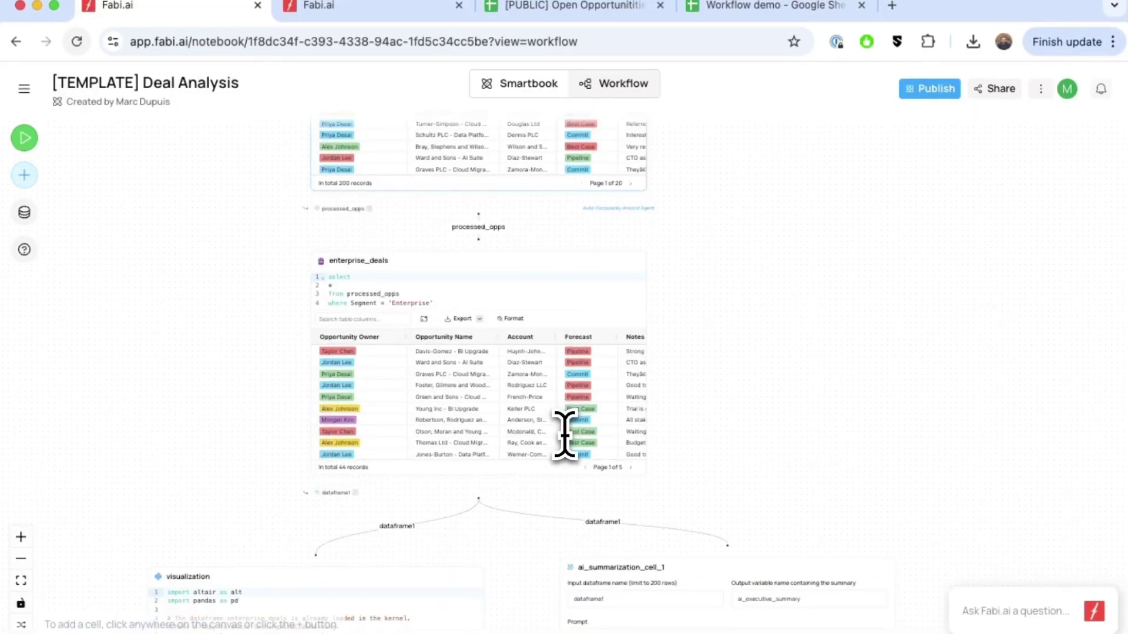
pyautogui.scroll(-10, 448, 411)
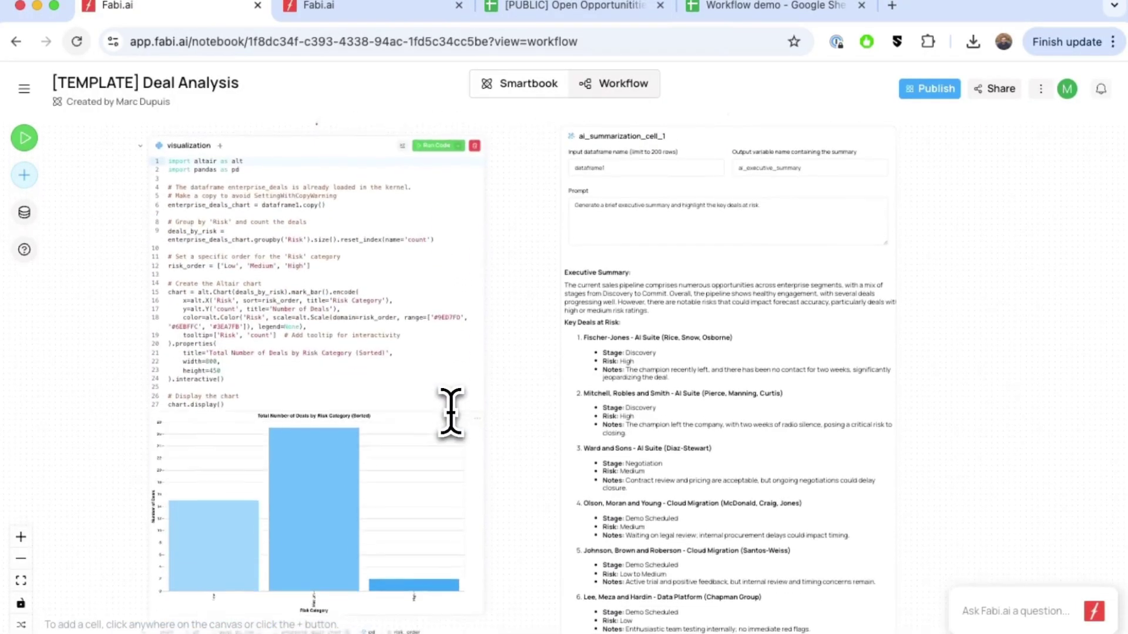
pyautogui.scroll(5, 801, 227)
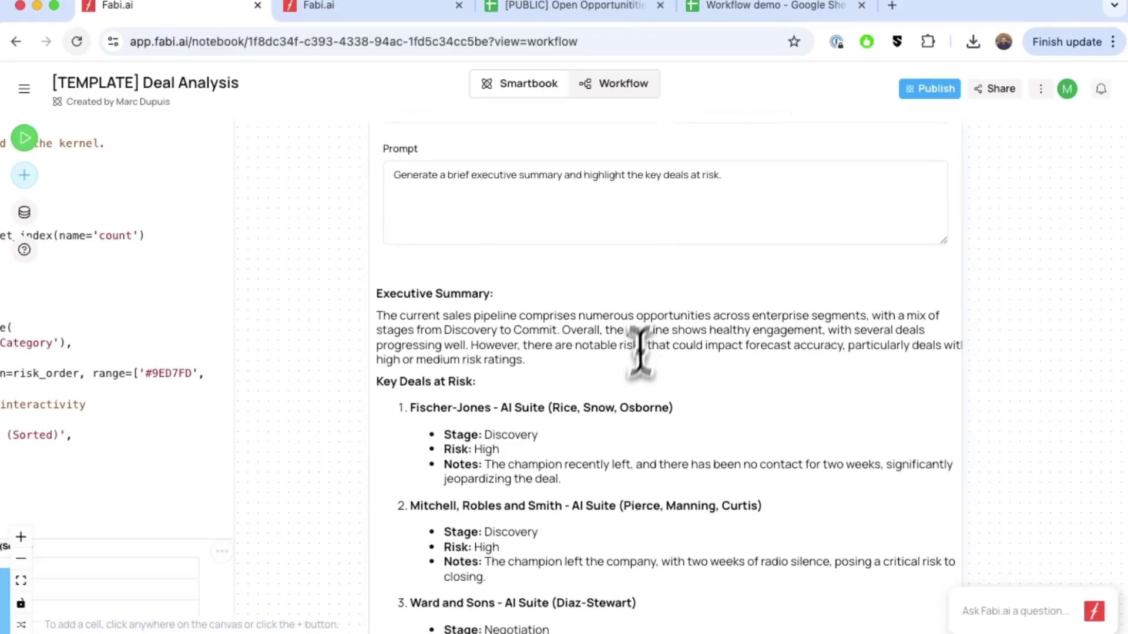
pyautogui.scroll(-10, 630, 385)
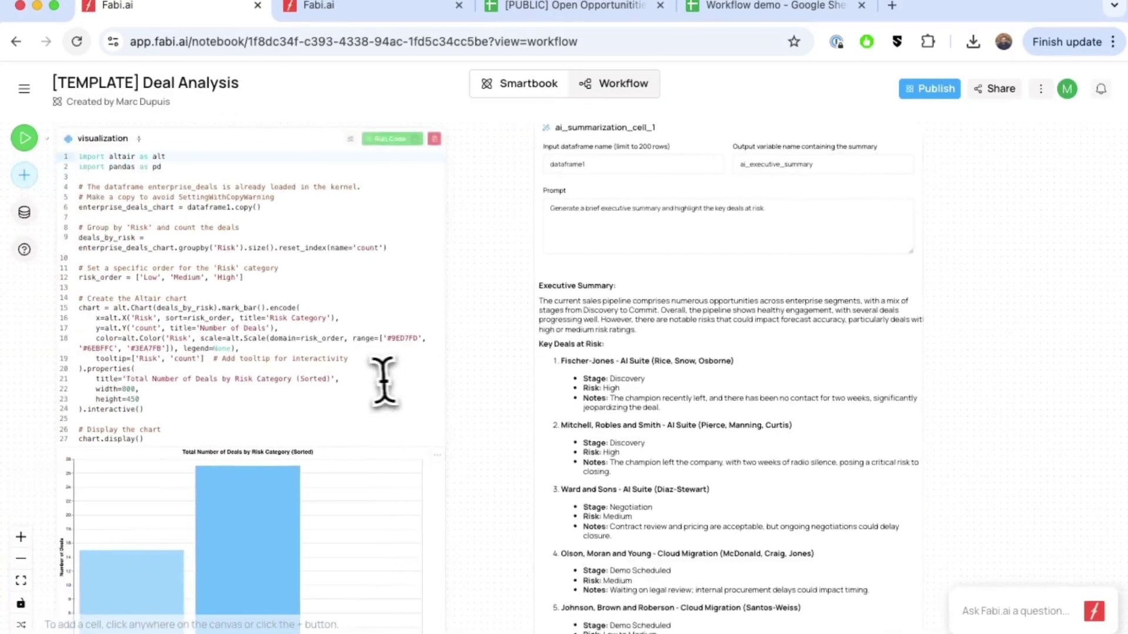
pyautogui.scroll(-10, 619, 433)
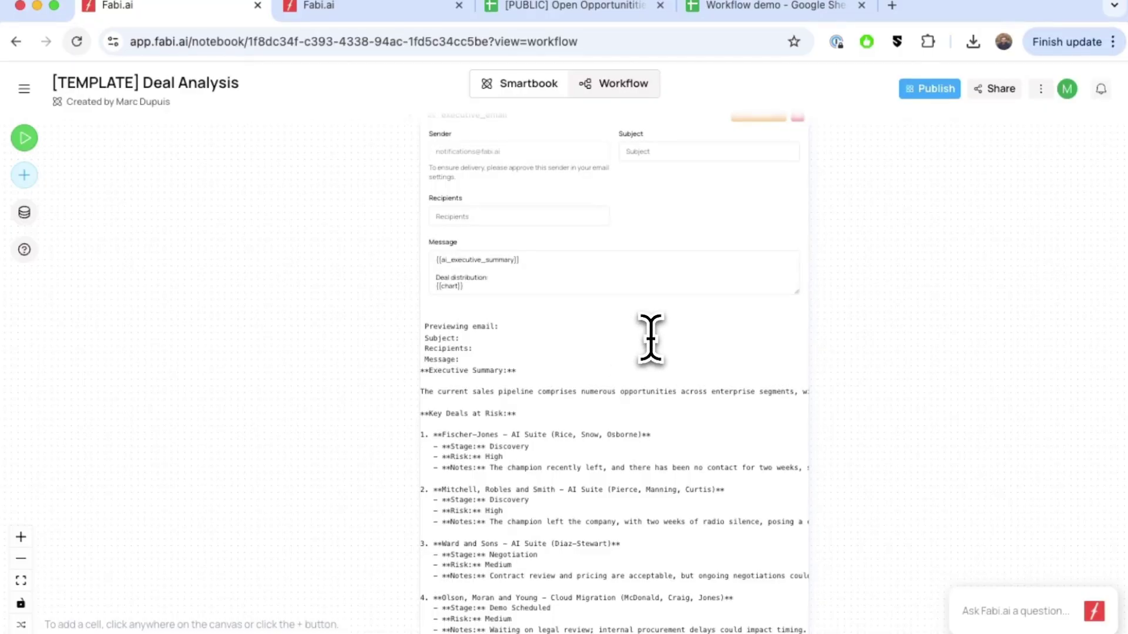
# In the Untitled Smartbook, add a Google Sheet Pull (Public URL) cell outputting to dataframe1.
pyautogui.click(360, 7)
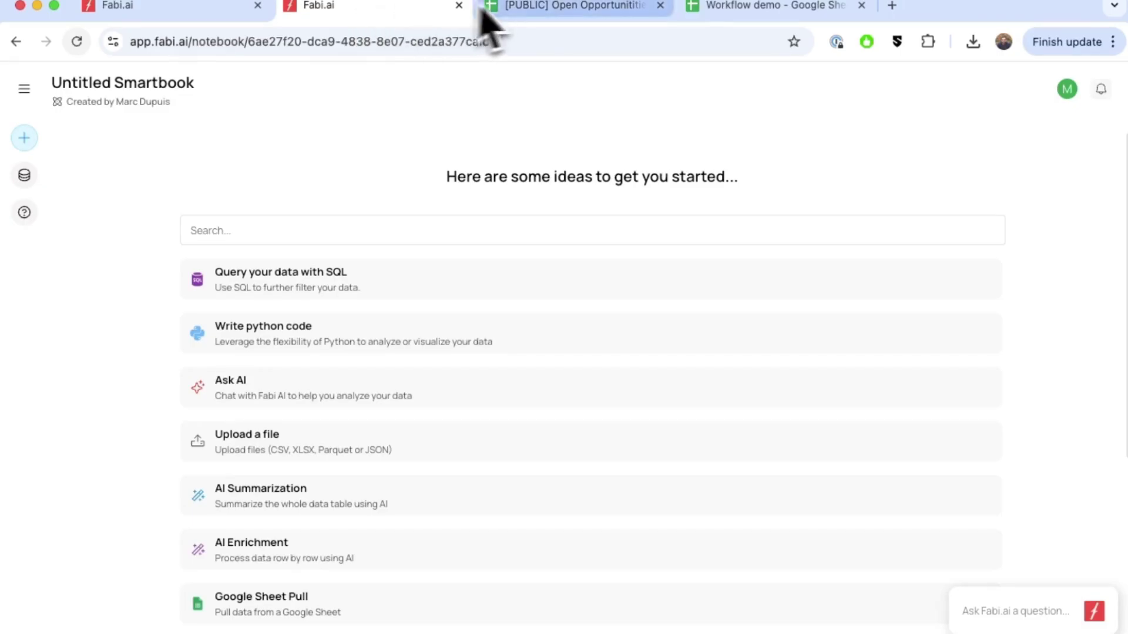
pyautogui.scroll(-2, 373, 511)
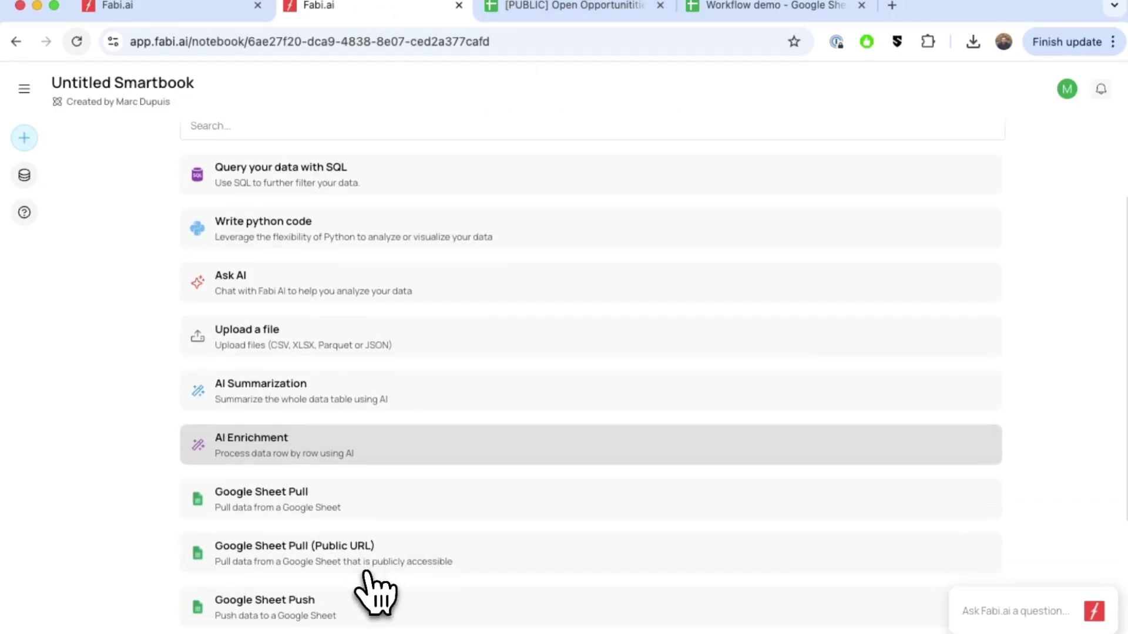
pyautogui.scroll(-1, 270, 561)
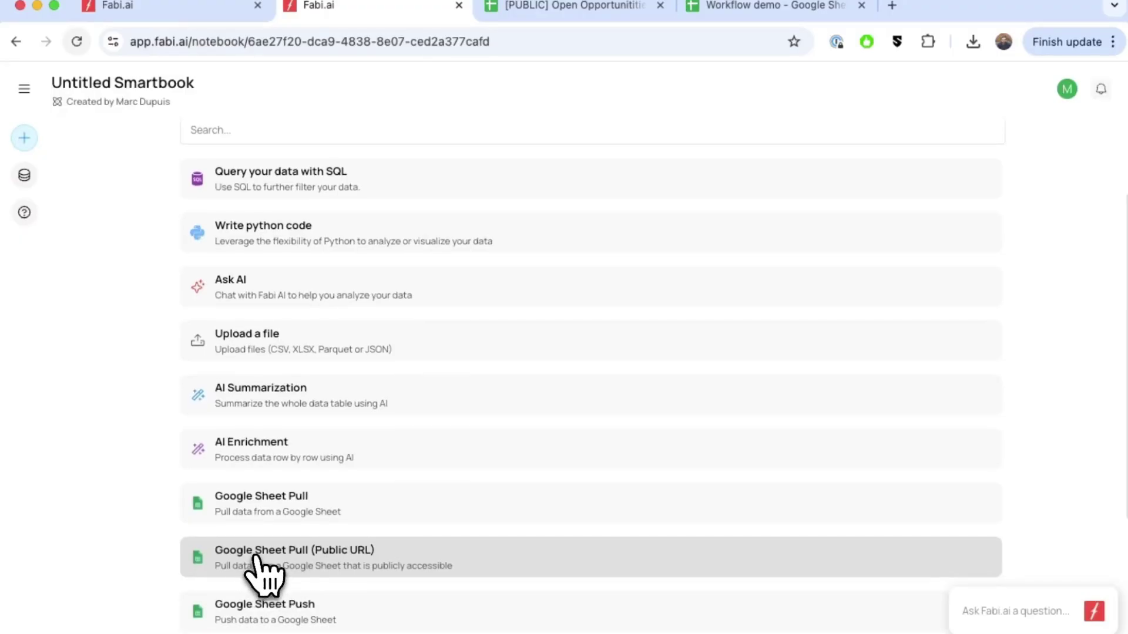
pyautogui.click(257, 556)
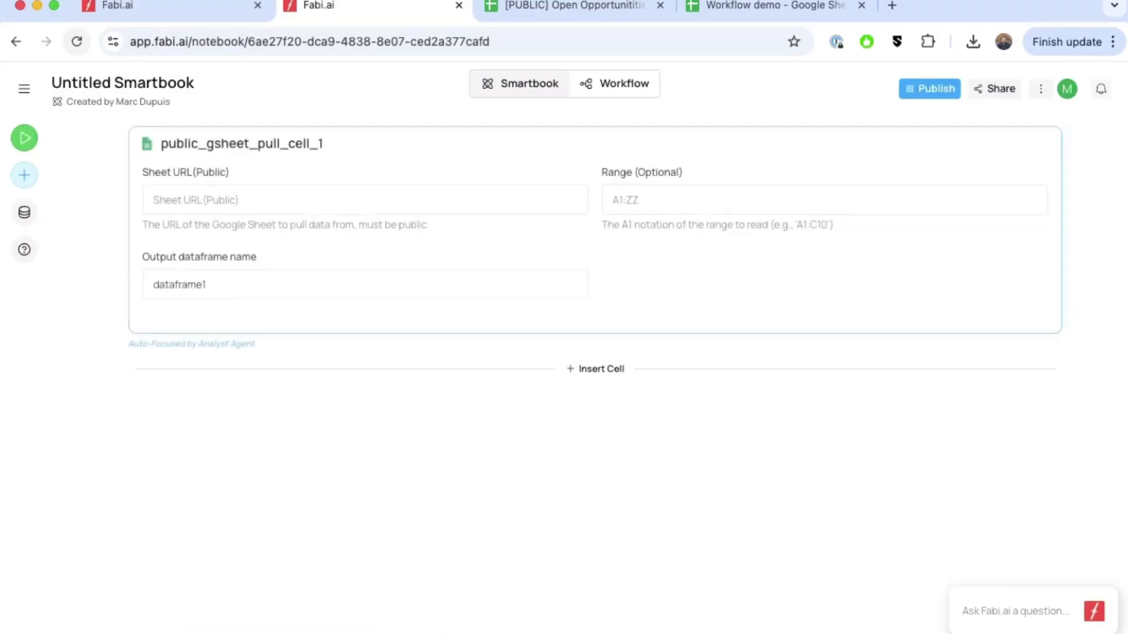
pyautogui.click(581, 14)
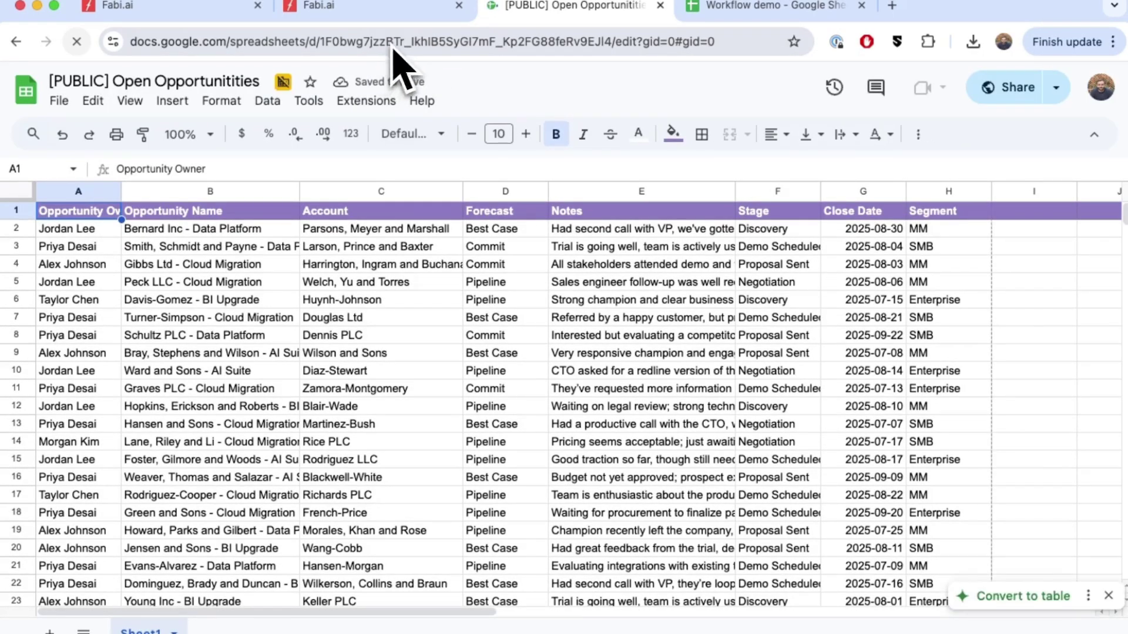
# Copy the Open Opportunities sheet's web address and return to the Untitled Smartbook.
pyautogui.click(393, 38)
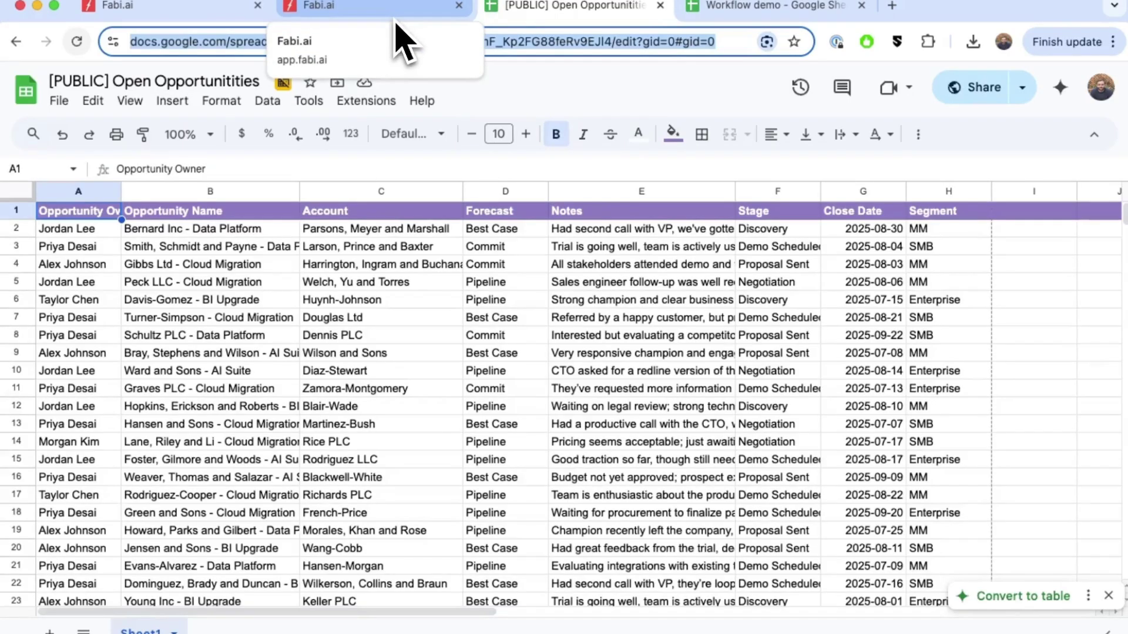
pyautogui.click(403, 36)
# Paste the Open Opportunities URL, name the output sales_data, and run it to load 200 records.
pyautogui.press('super+v')
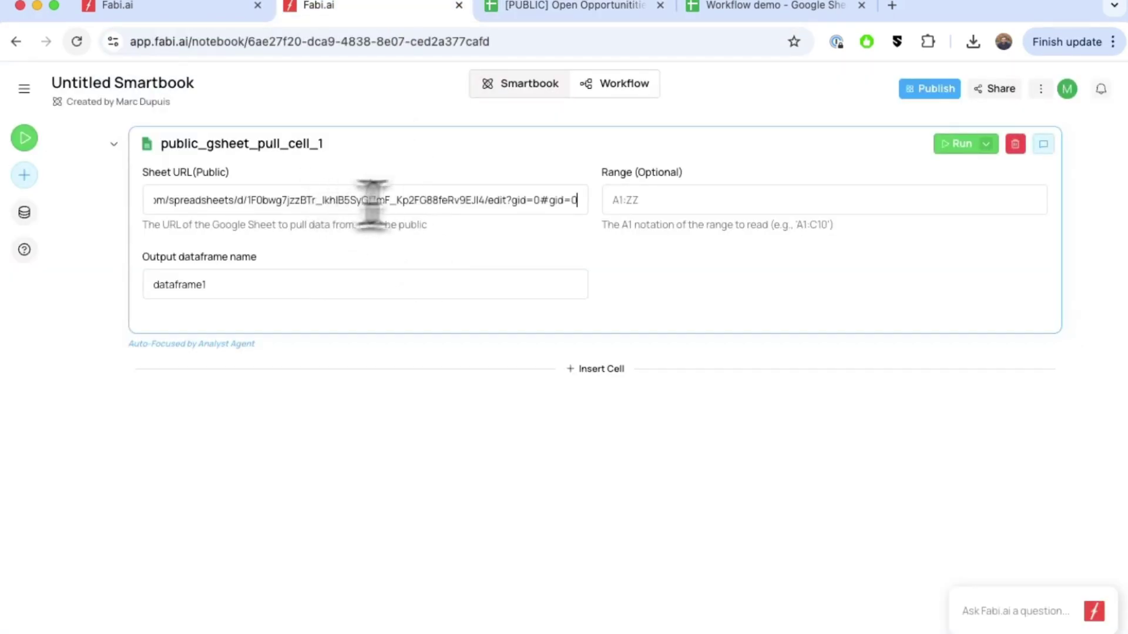
pyautogui.click(278, 297)
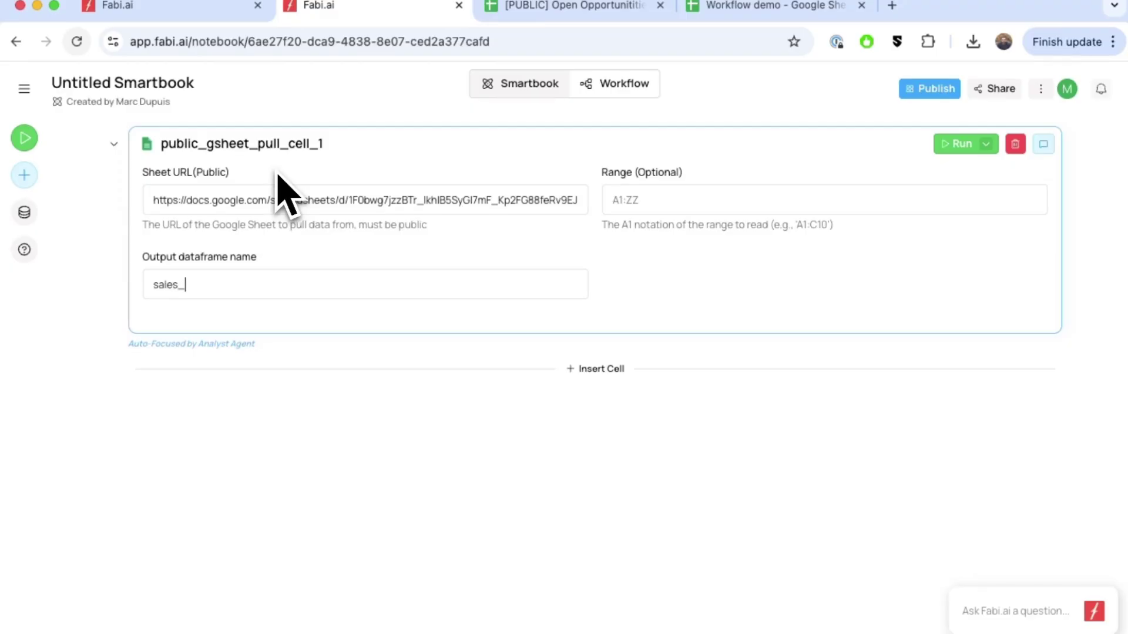
pyautogui.click(193, 11)
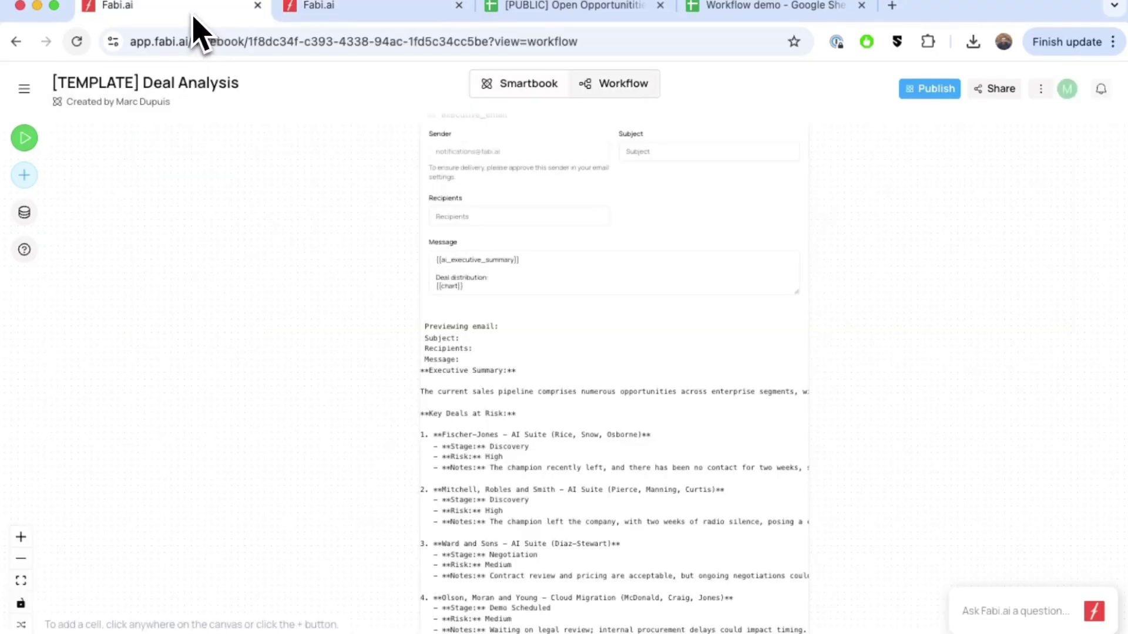
pyautogui.scroll(15, 505, 347)
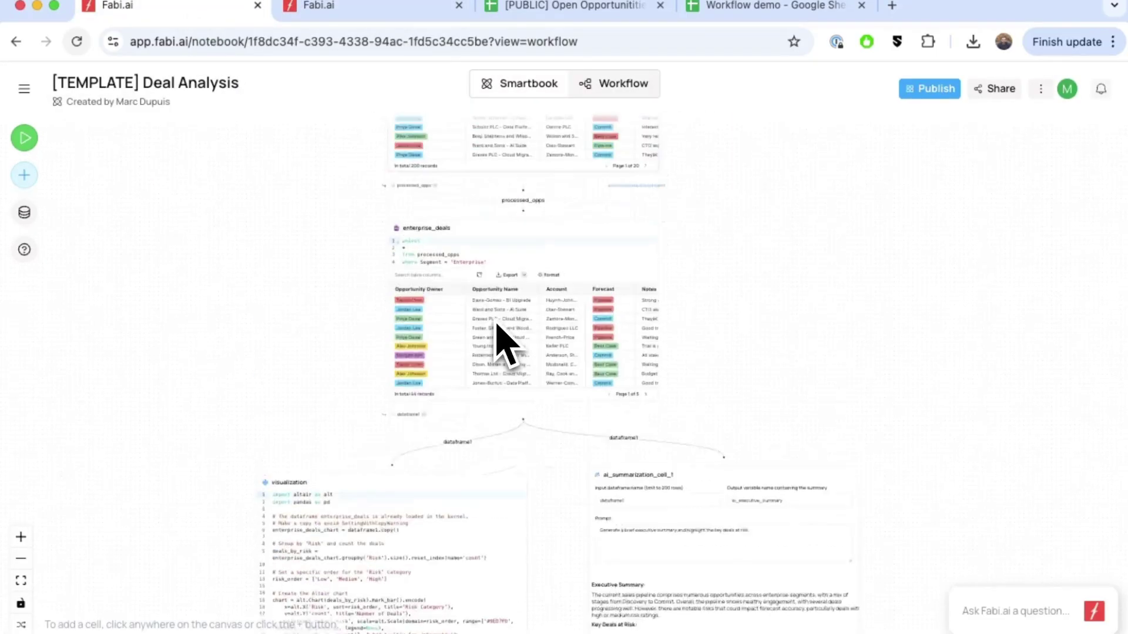
pyautogui.scroll(5, 493, 276)
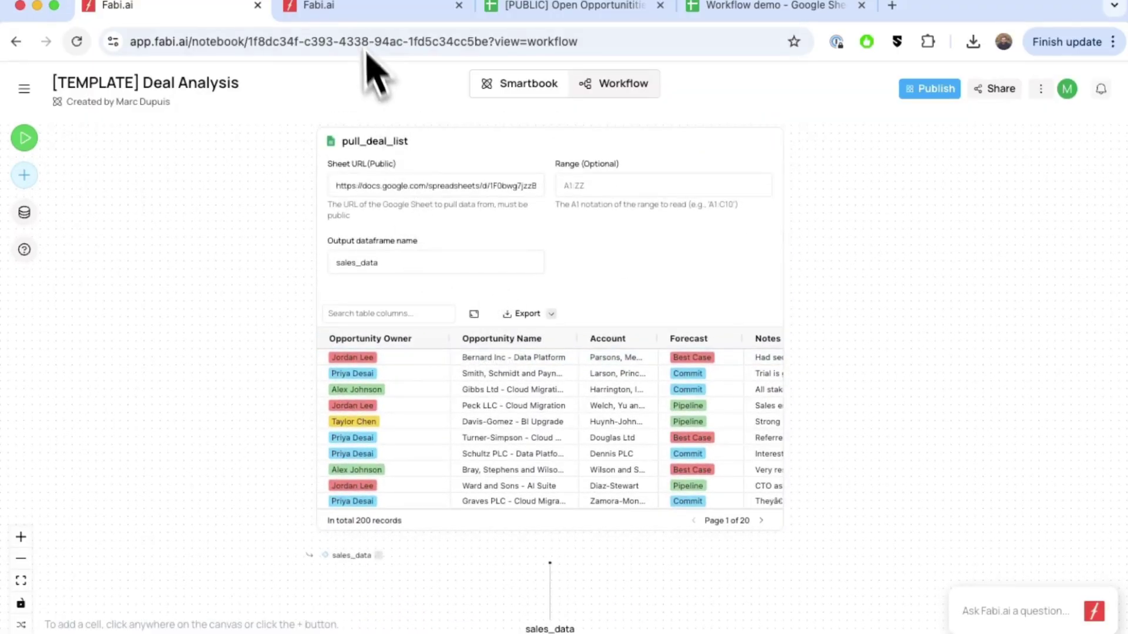
pyautogui.click(367, 10)
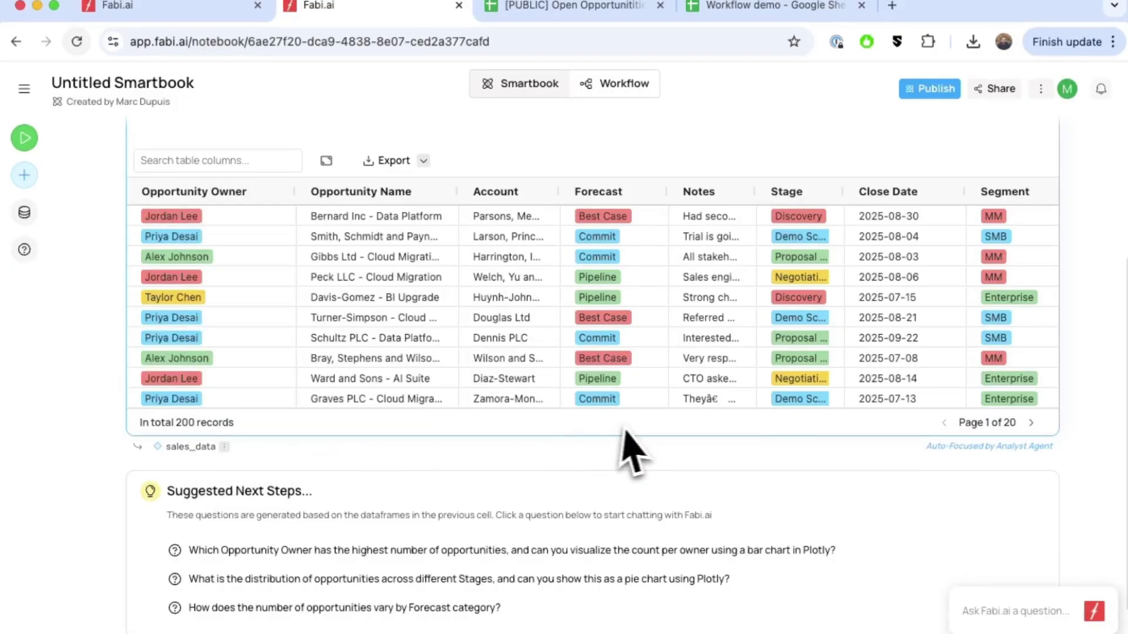
pyautogui.scroll(2, 645, 449)
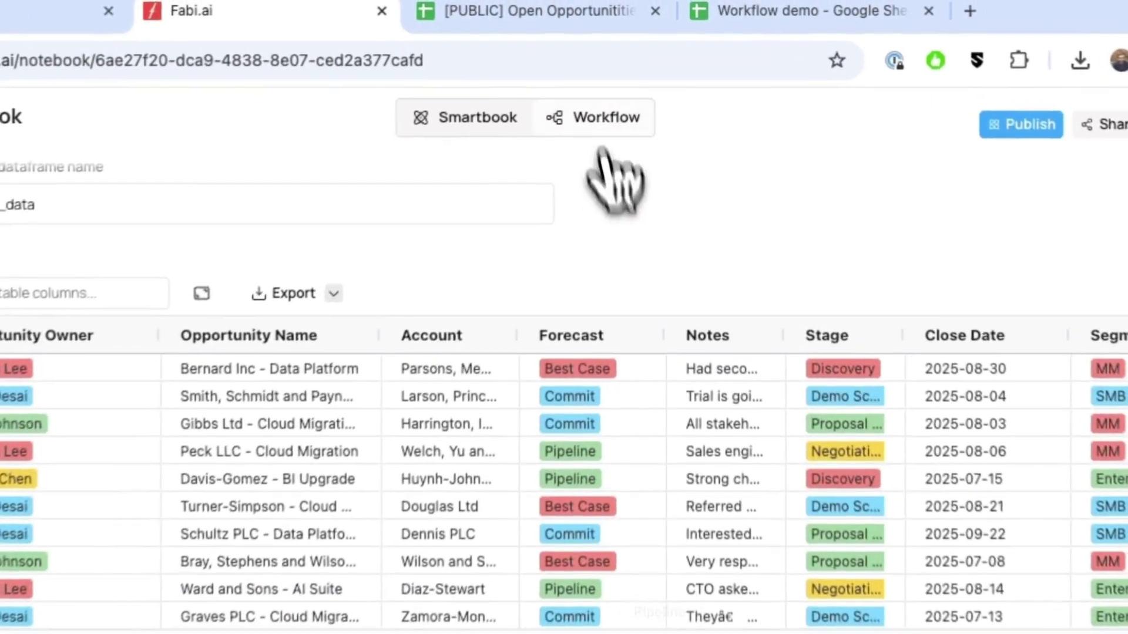
pyautogui.click(613, 83)
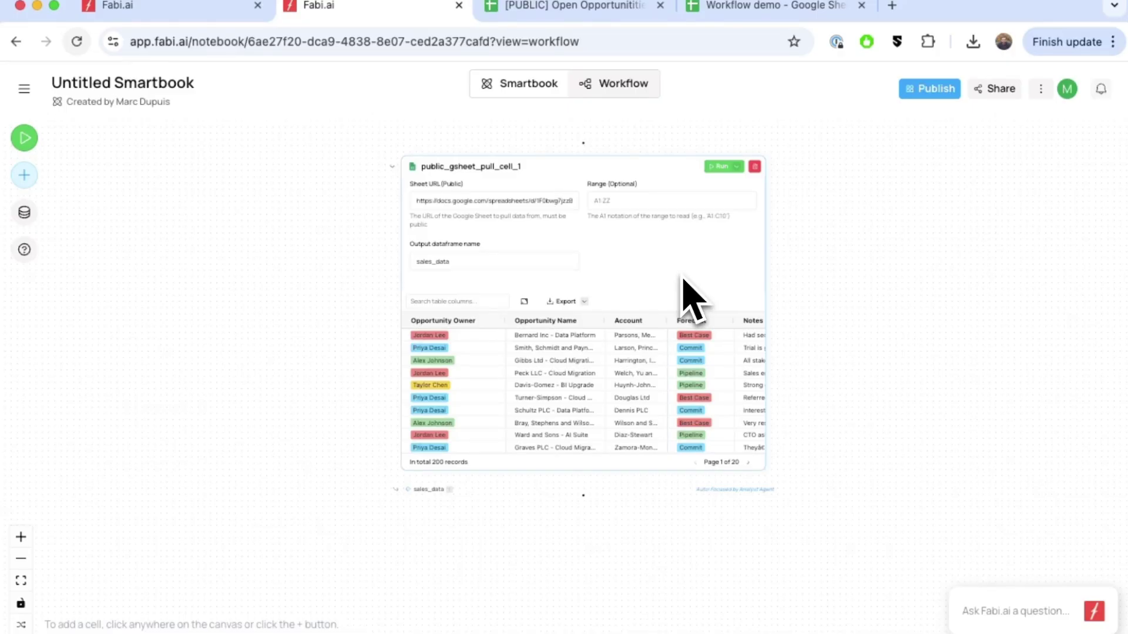
pyautogui.hscroll(2, 705, 294)
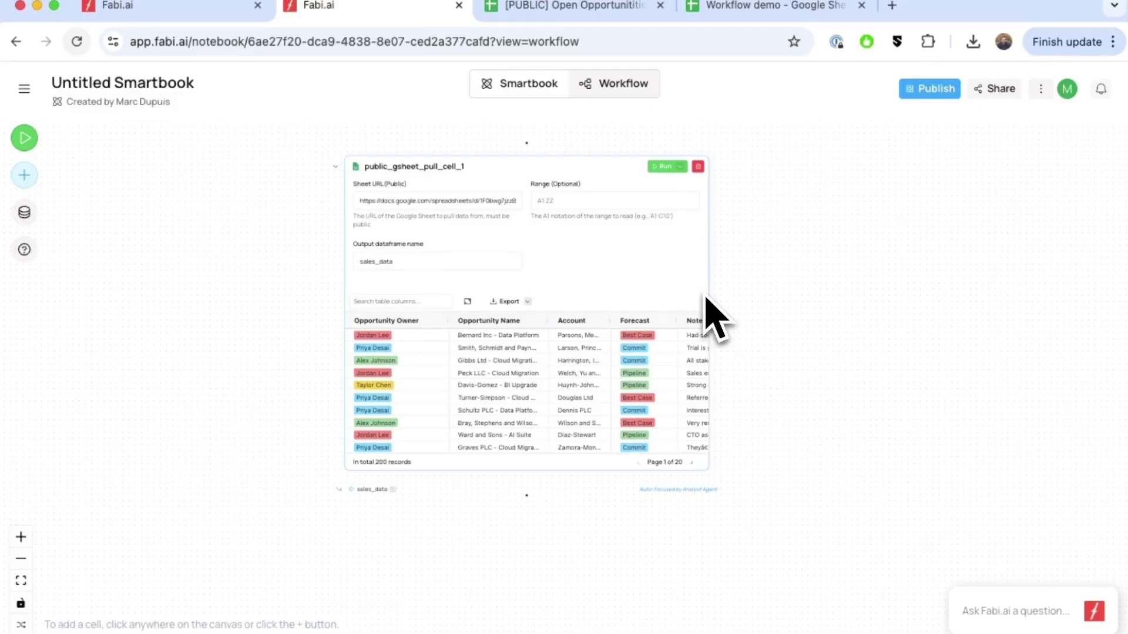
pyautogui.scroll(-1, 706, 299)
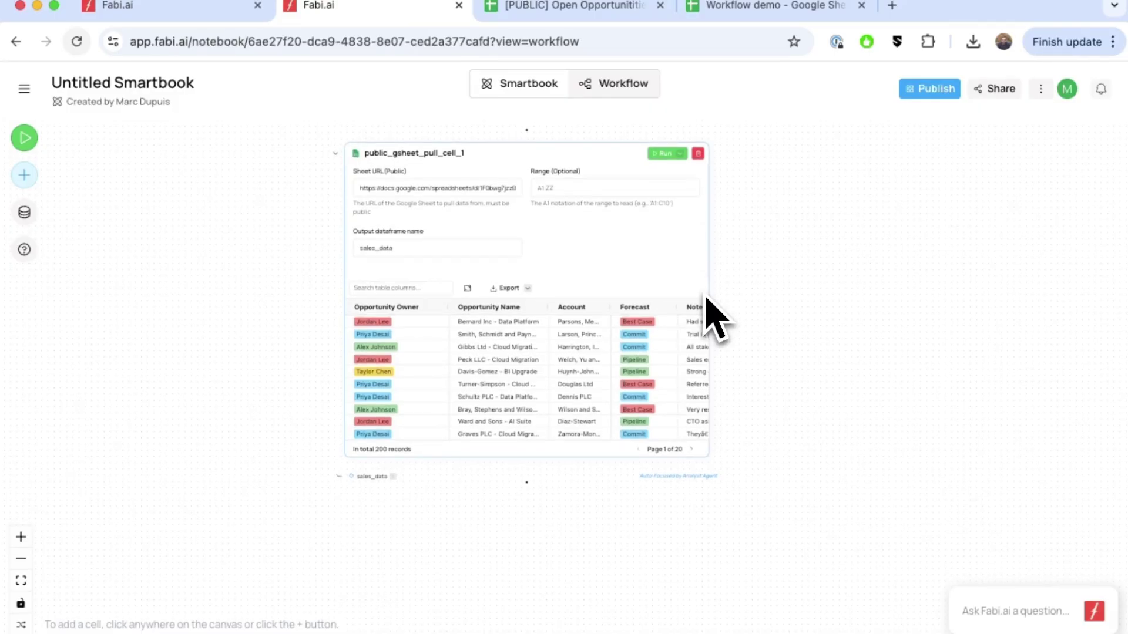
pyautogui.hscroll(1, 705, 296)
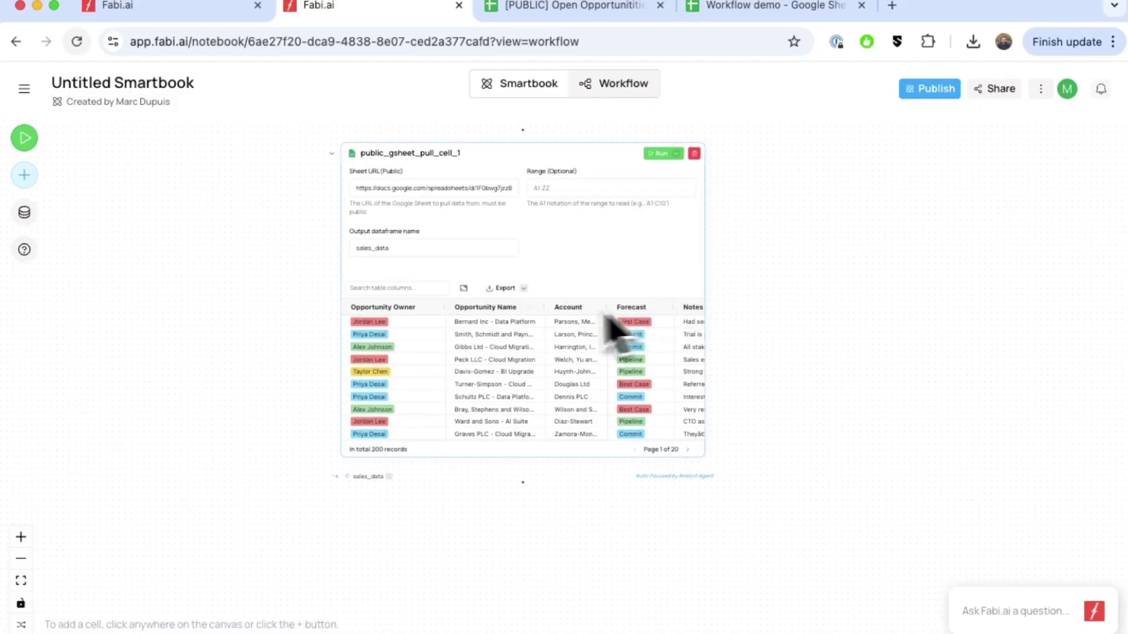
pyautogui.click(464, 289)
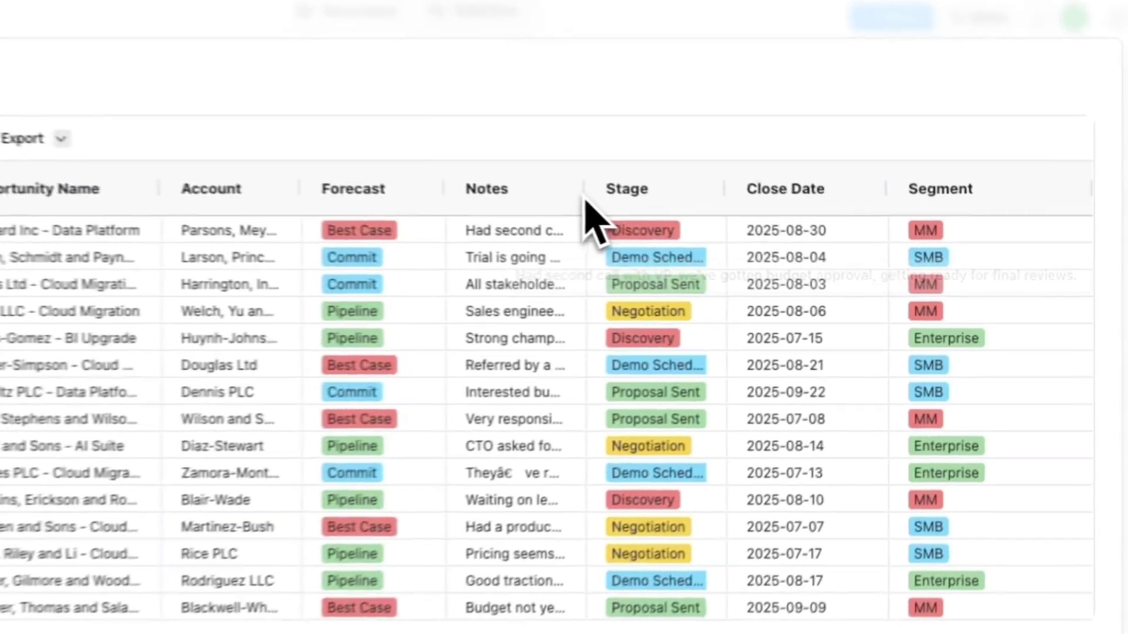
pyautogui.moveTo(585, 200); pyautogui.dragTo(814, 213)
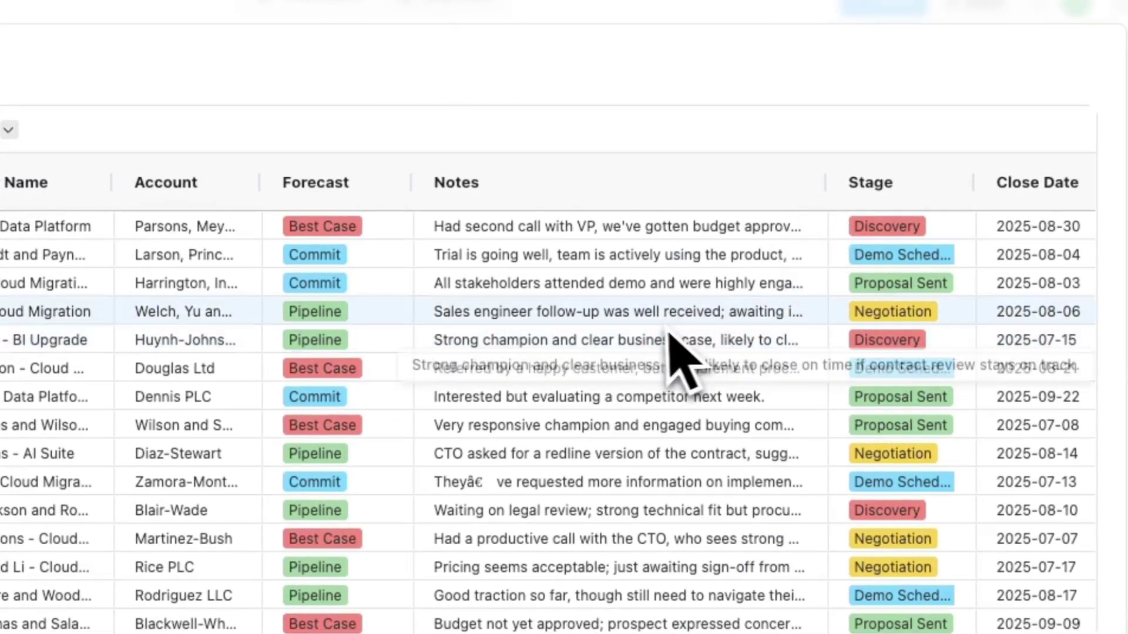
pyautogui.moveTo(826, 192); pyautogui.dragTo(643, 203)
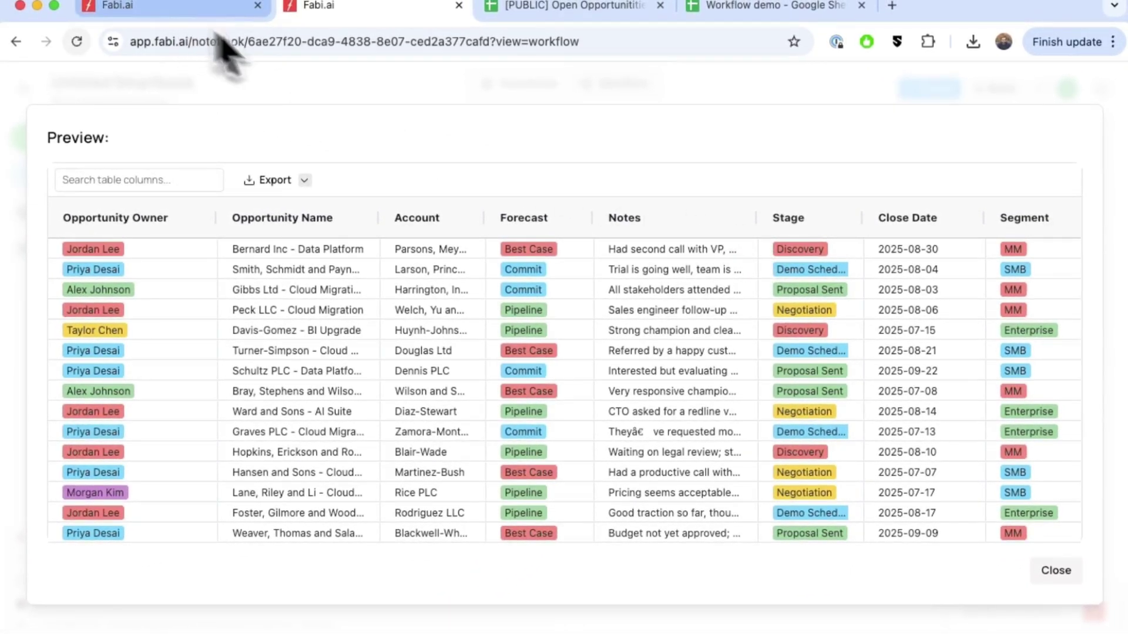
pyautogui.click(1064, 572)
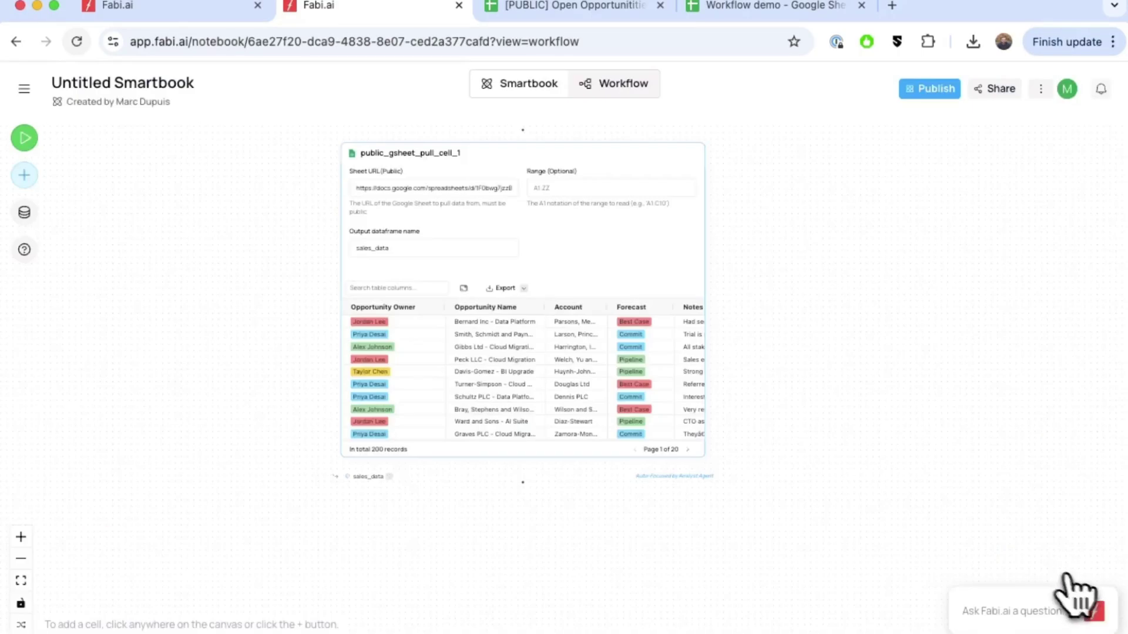
# Add an AI Enrichment cell that reads sales_data and processes its Notes column.
pyautogui.scroll(-5, 526, 460)
pyautogui.click(521, 418)
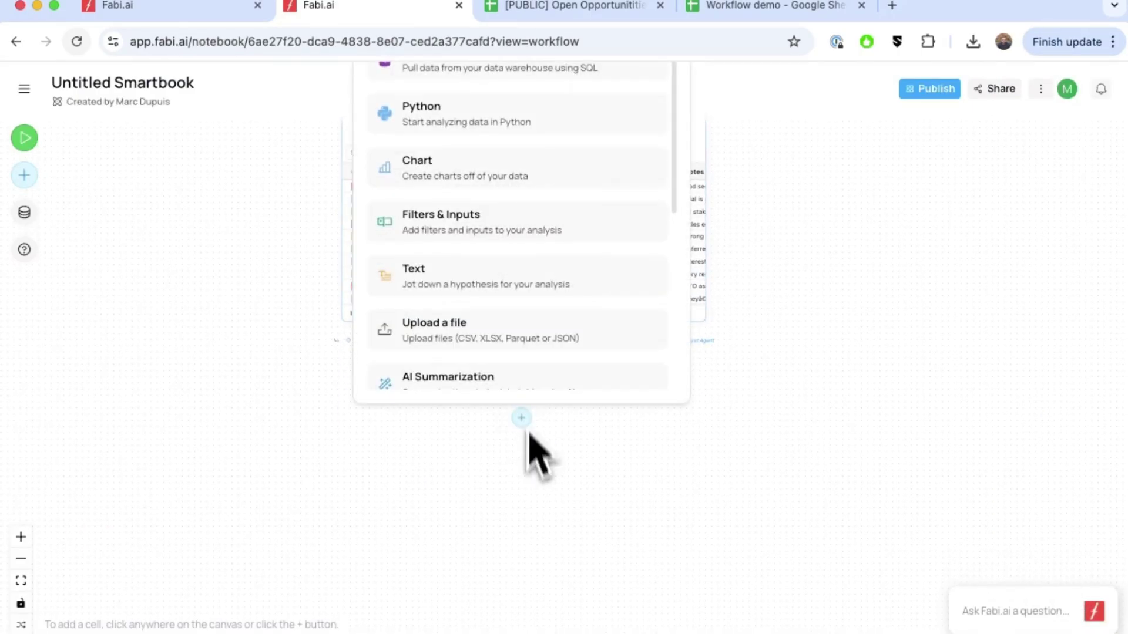
pyautogui.scroll(-3, 564, 359)
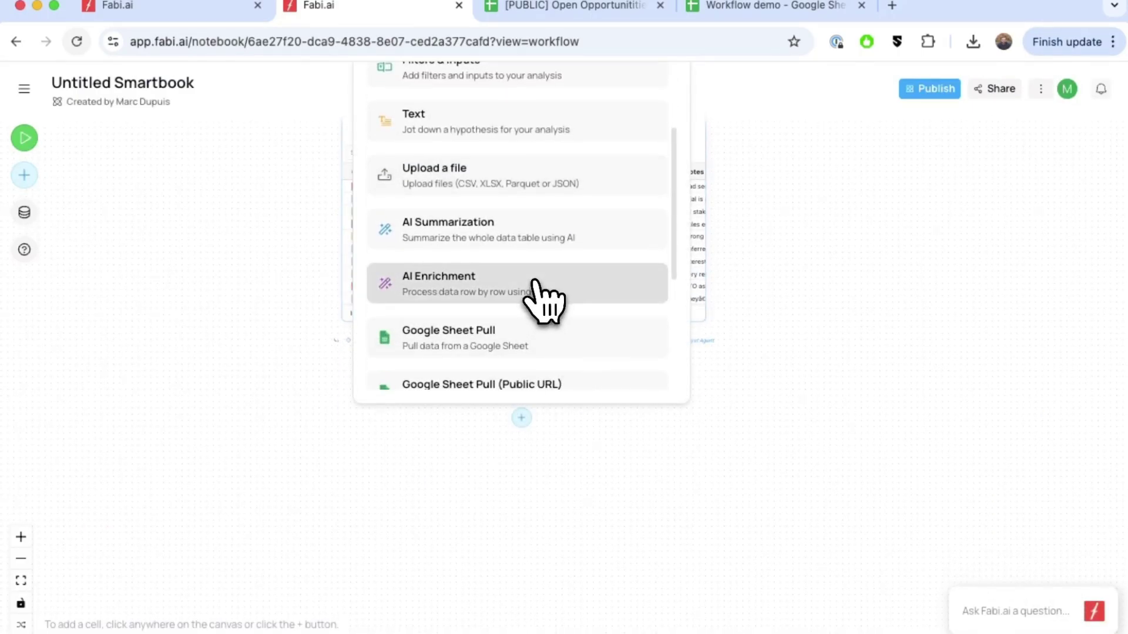
pyautogui.click(535, 292)
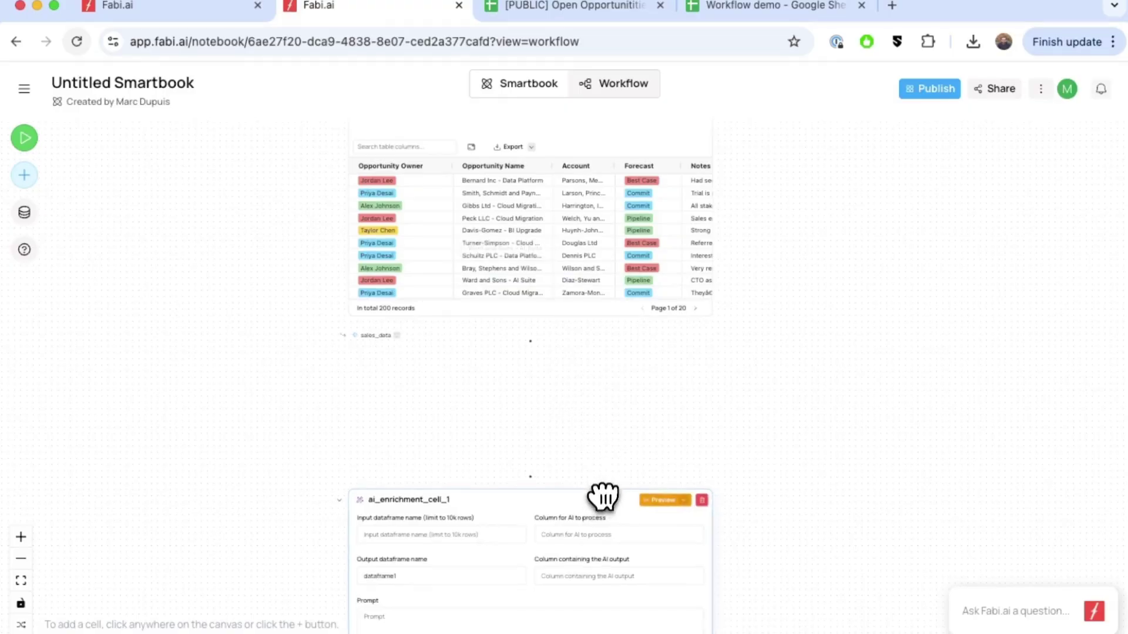
pyautogui.moveTo(604, 497); pyautogui.dragTo(611, 420)
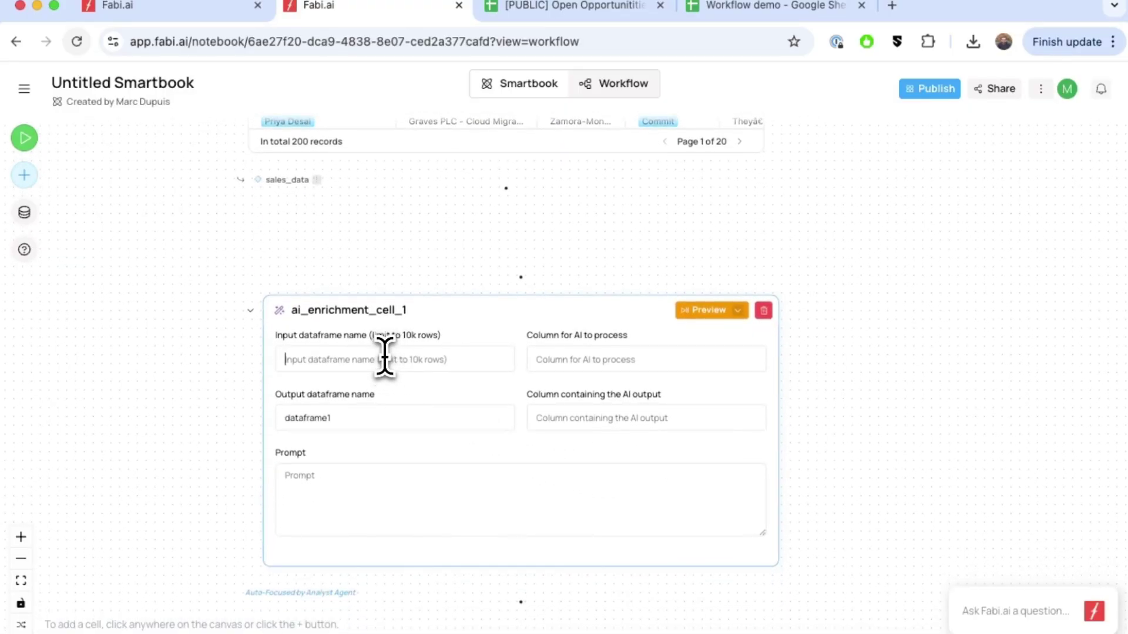
pyautogui.write('sales_')
pyautogui.write('data')
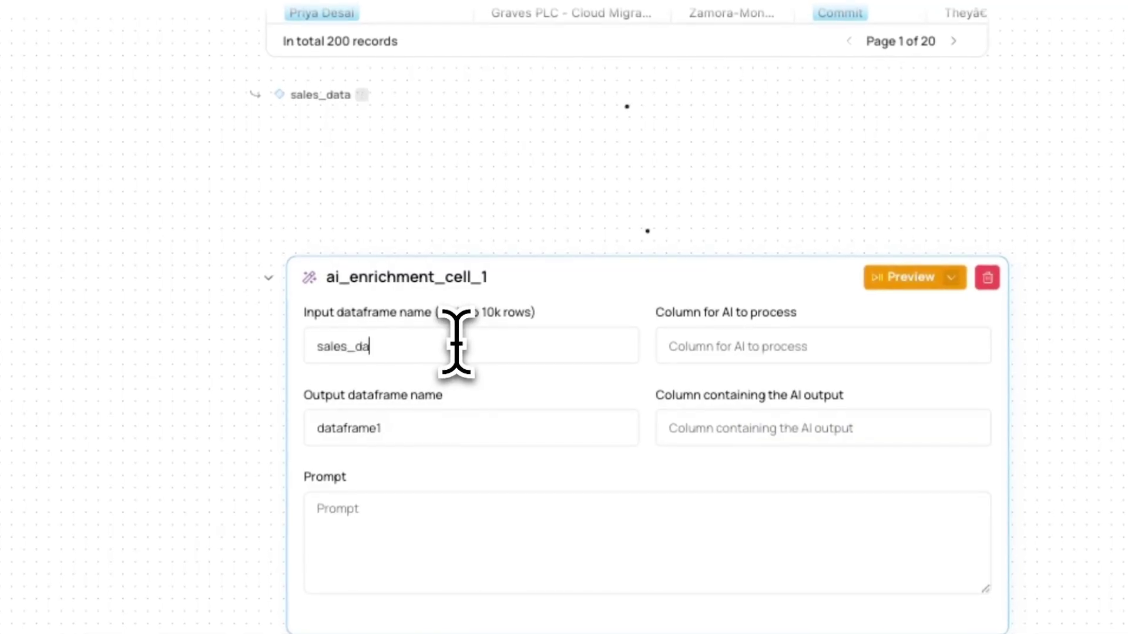
pyautogui.click(723, 353)
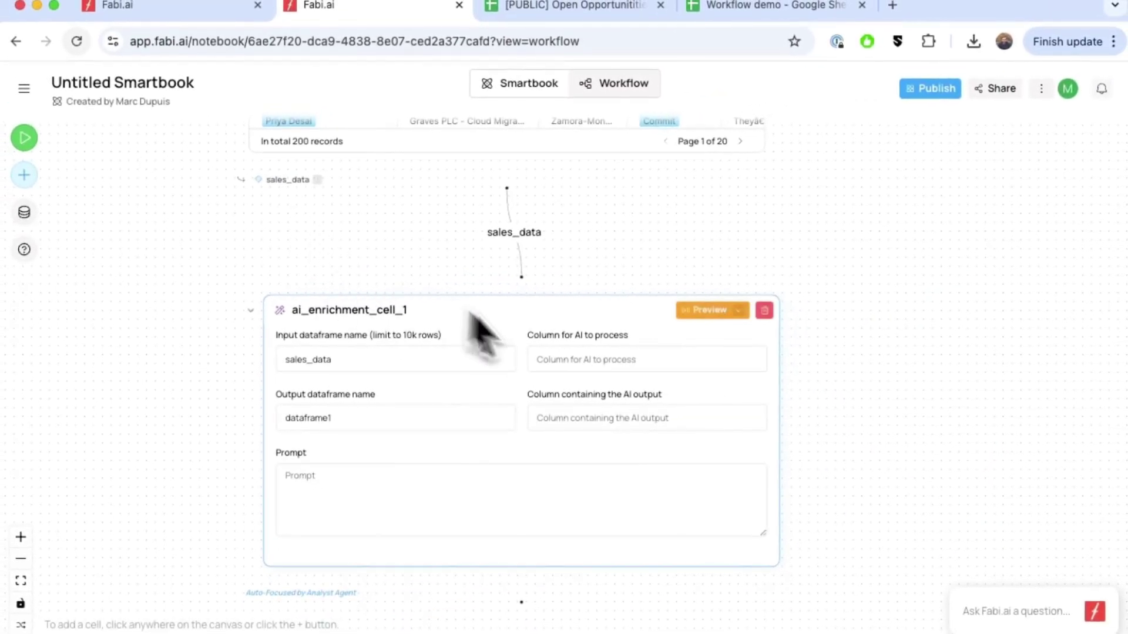
pyautogui.scroll(5, 575, 364)
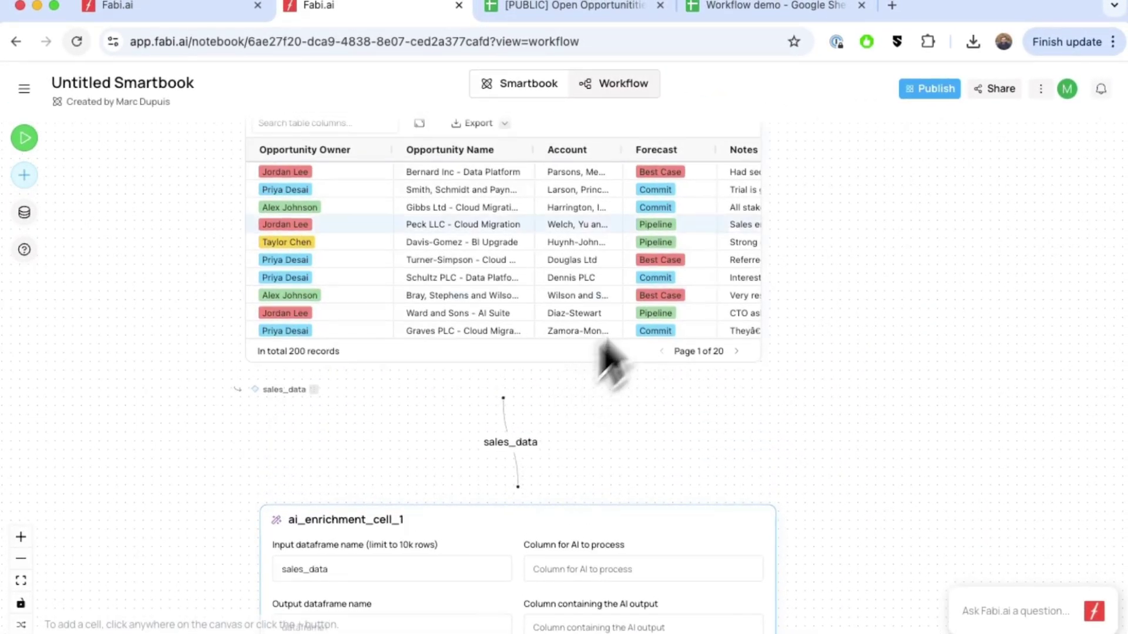
pyautogui.scroll(-1, 582, 567)
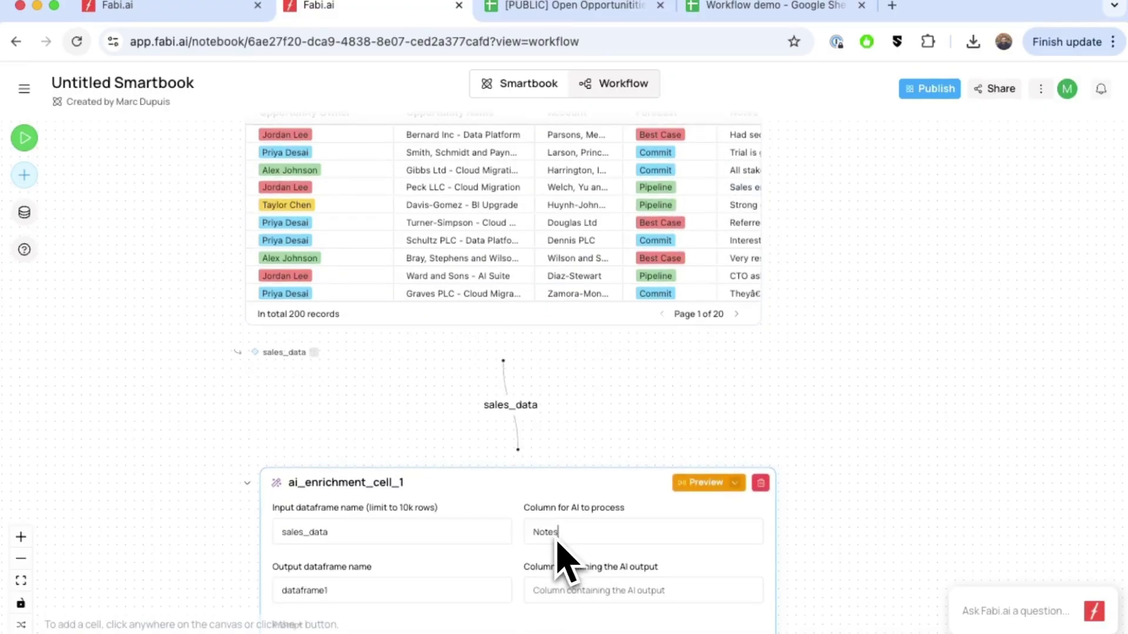
pyautogui.scroll(-2, 563, 560)
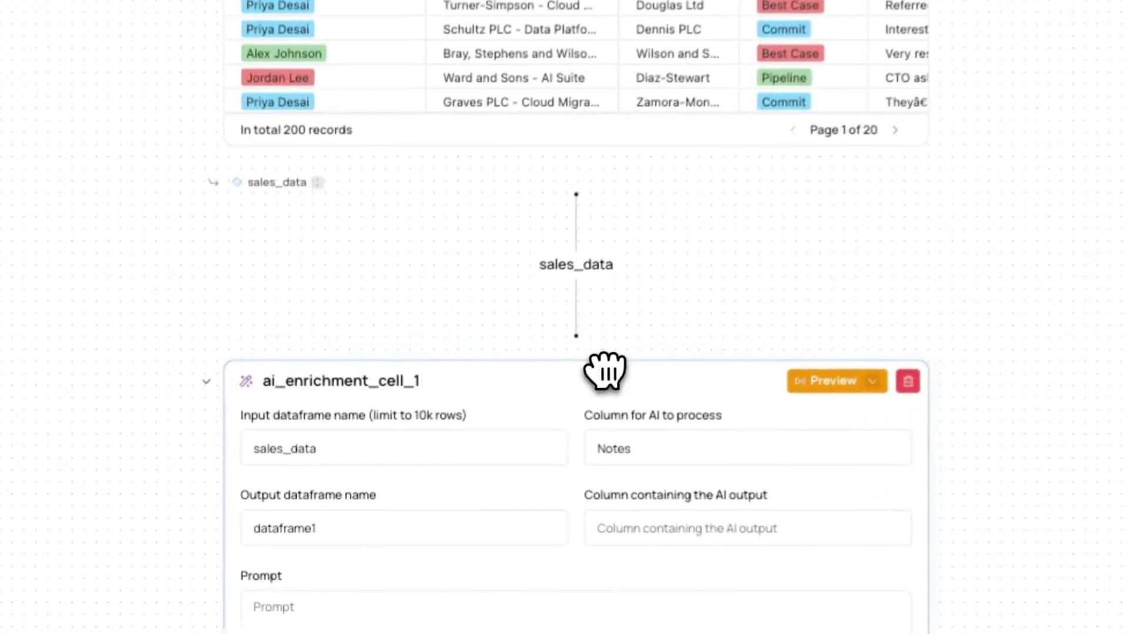
pyautogui.scroll(-2, 605, 370)
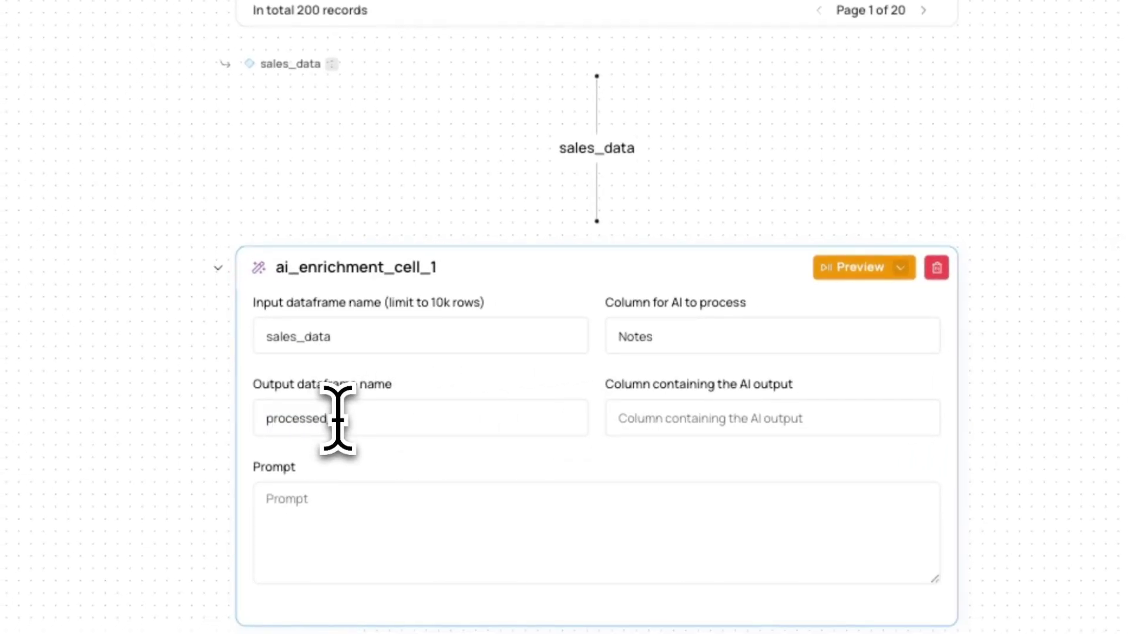
pyautogui.write('ales_data')
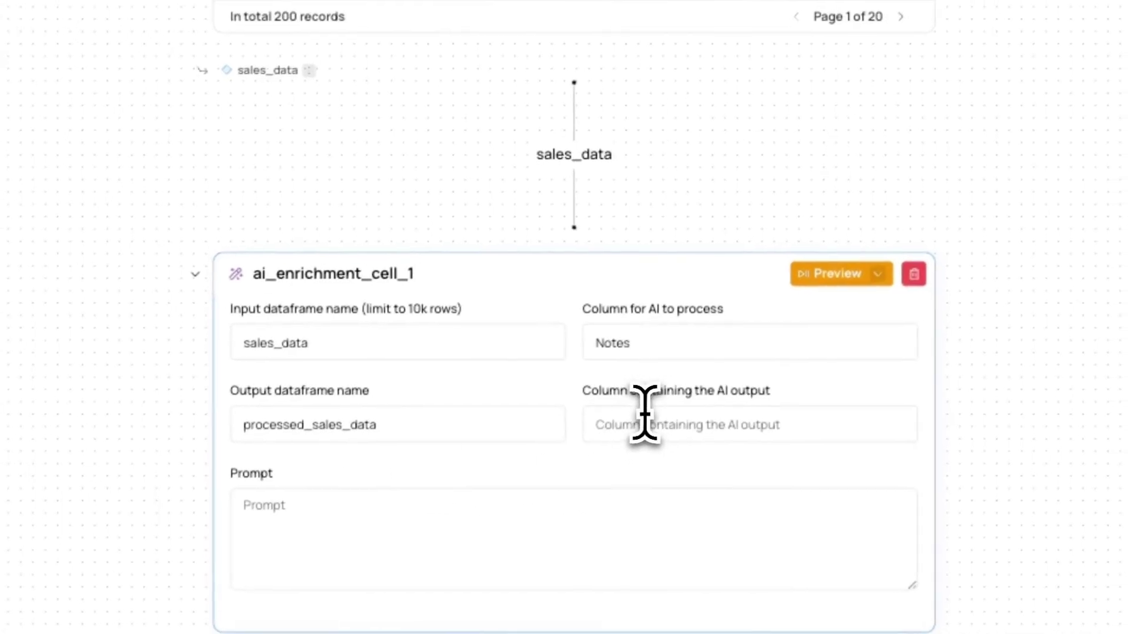
# Name the output column Risk, paste the template's Low/Medium/High risk prompt, and preview 10 rows.
pyautogui.click(665, 411)
pyautogui.write('Ris')
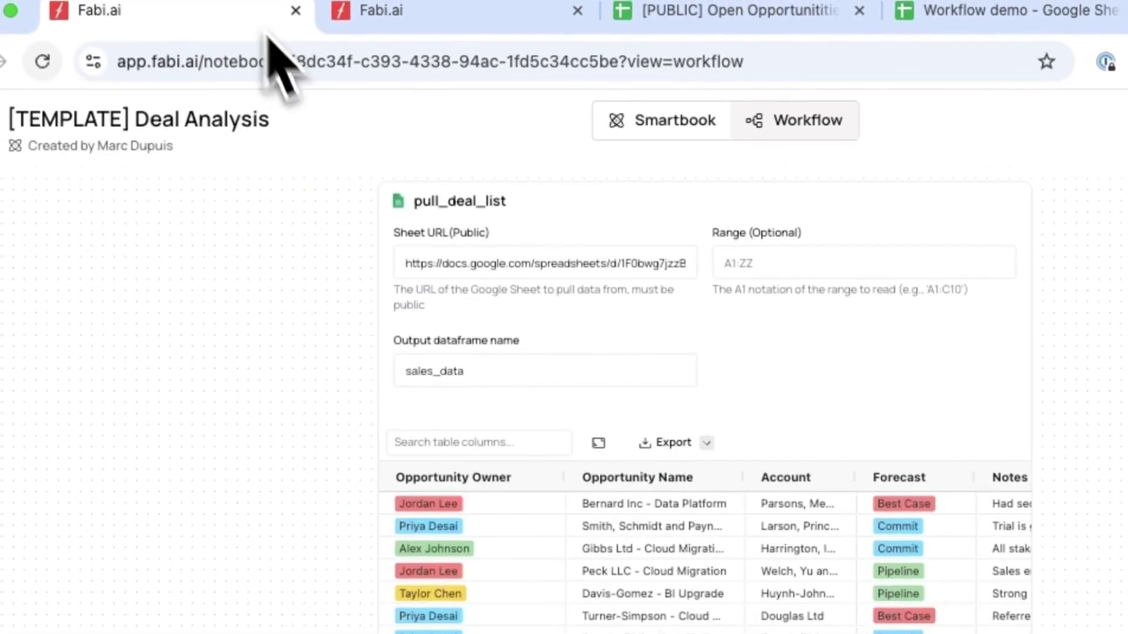
pyautogui.scroll(2, 559, 340)
pyautogui.scroll(-10, 613, 408)
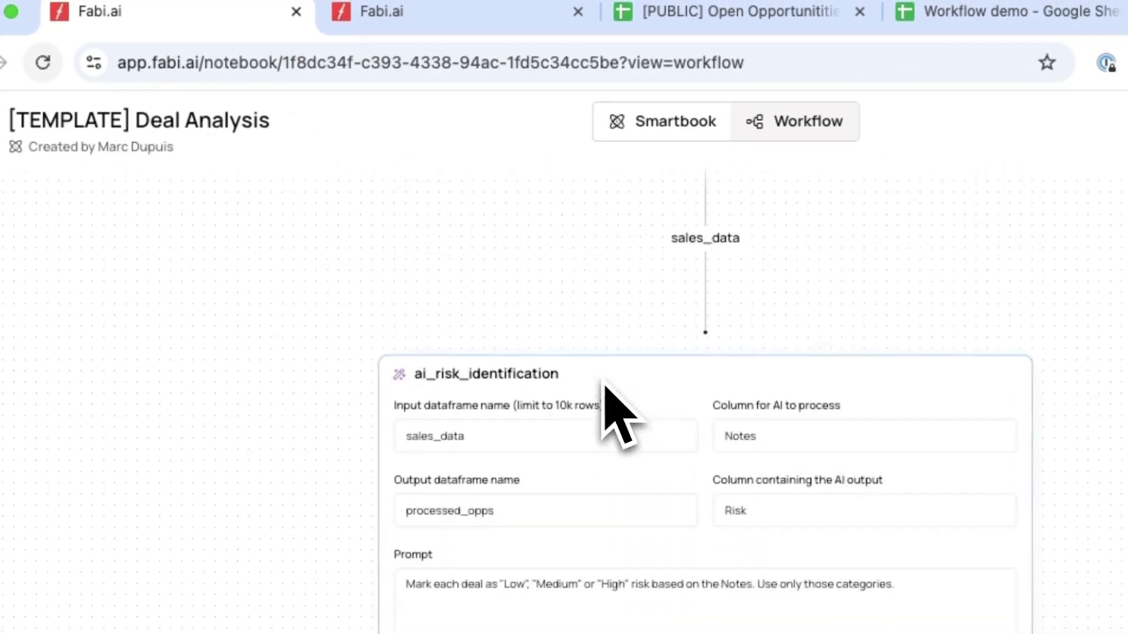
pyautogui.tripleClick(590, 515)
pyautogui.hotkey('ctrl', 'c')
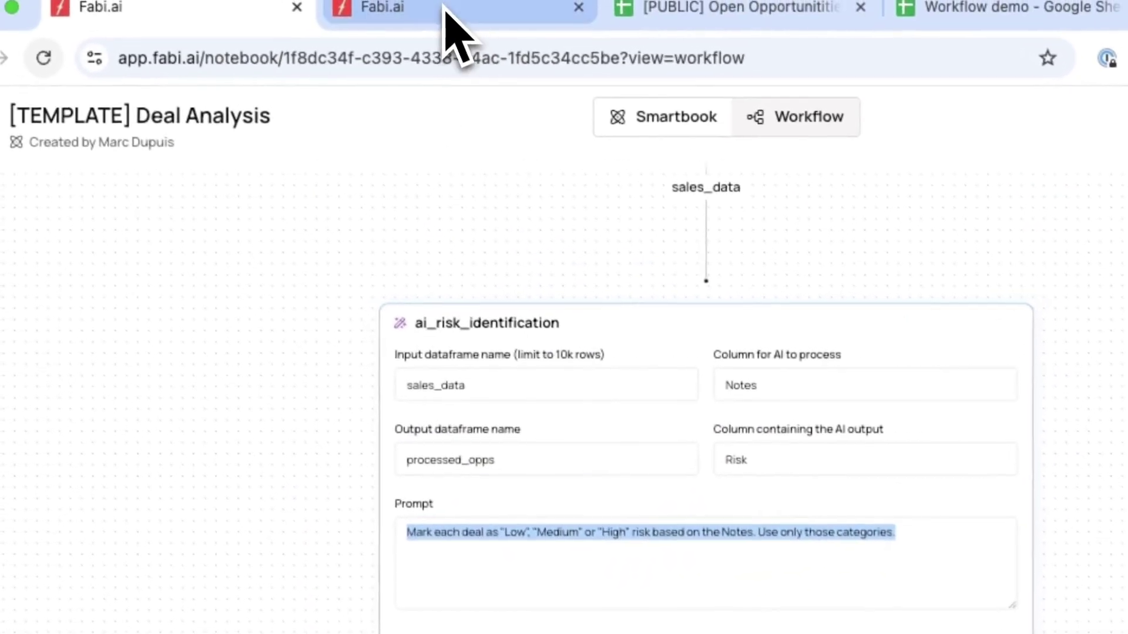
pyautogui.click(446, 9)
pyautogui.click(360, 503)
pyautogui.hotkey('ctrl', 'v')
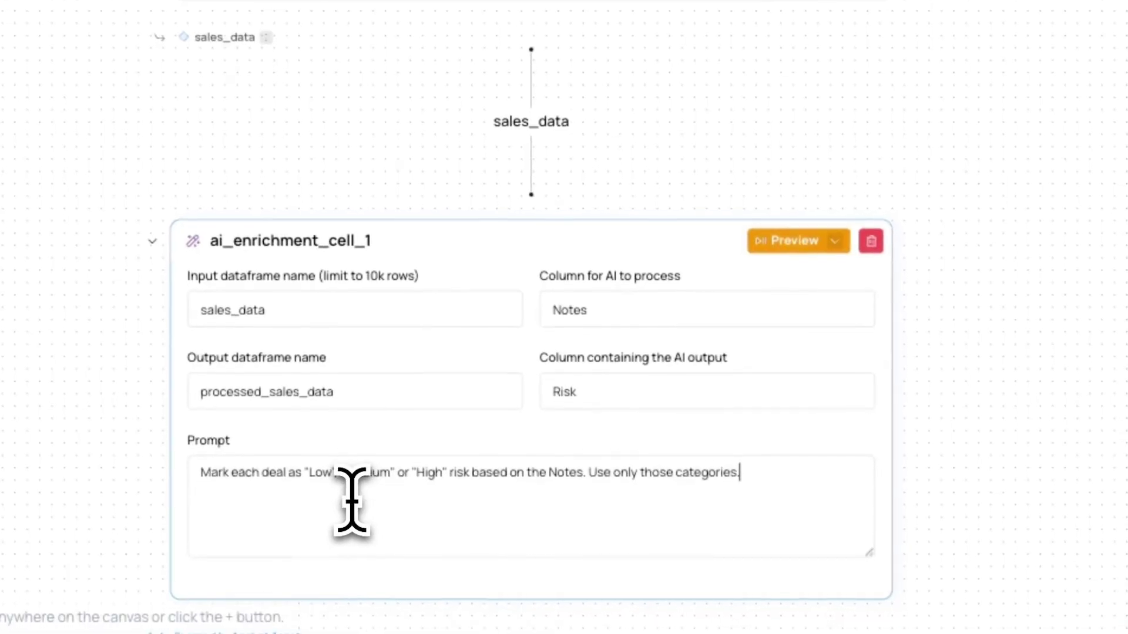
pyautogui.click(796, 244)
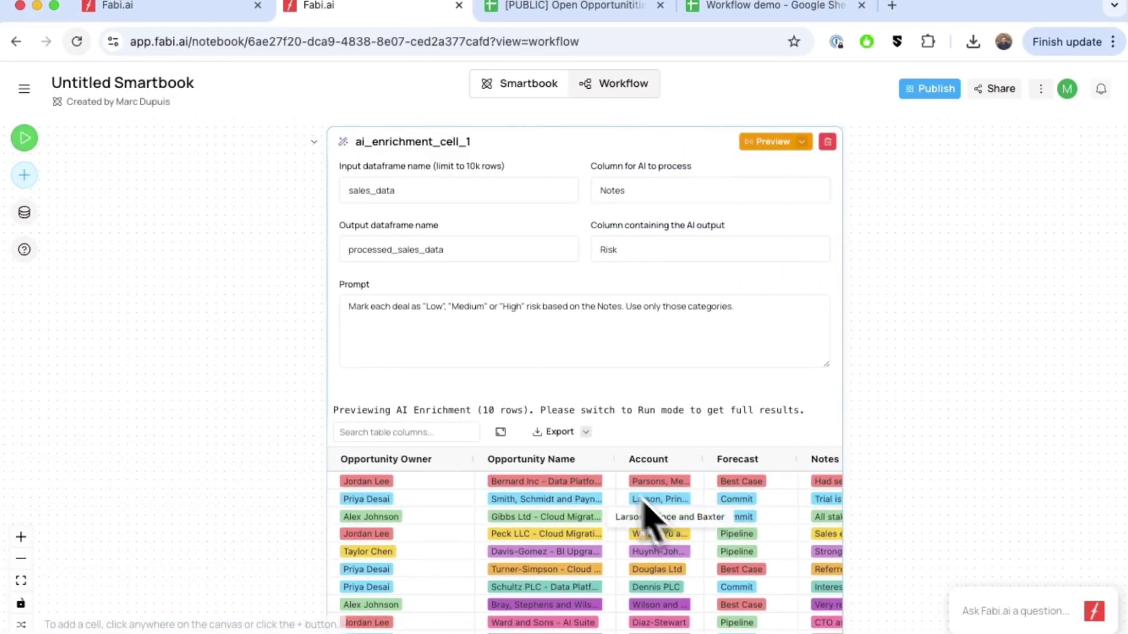
pyautogui.click(501, 432)
pyautogui.hscroll(2, 793, 383)
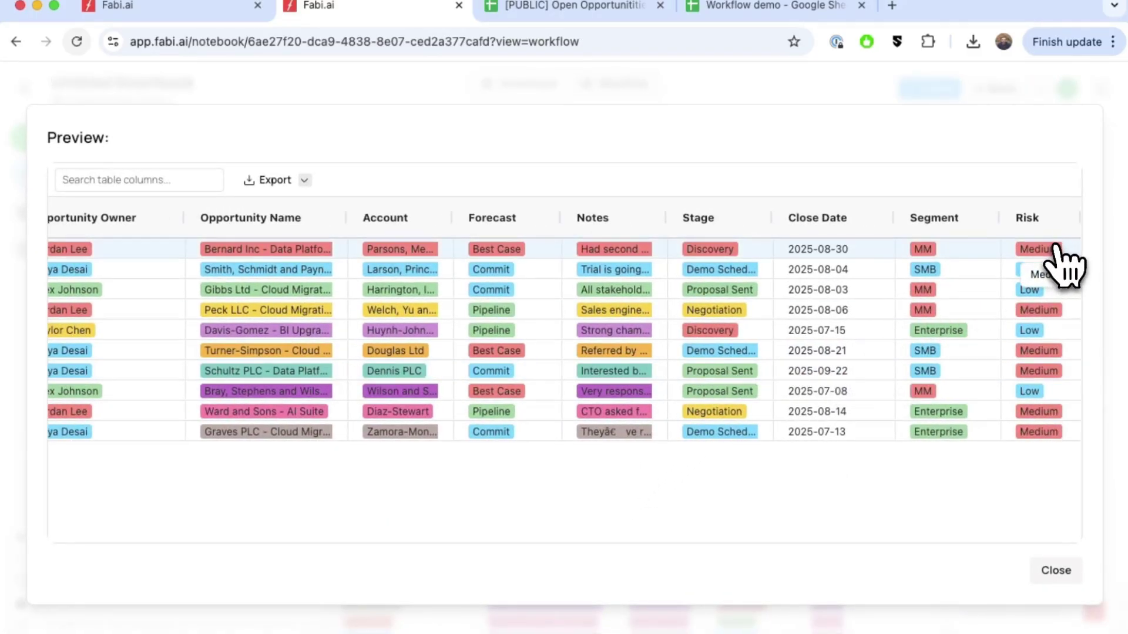
pyautogui.moveTo(1058, 258); pyautogui.dragTo(977, 340)
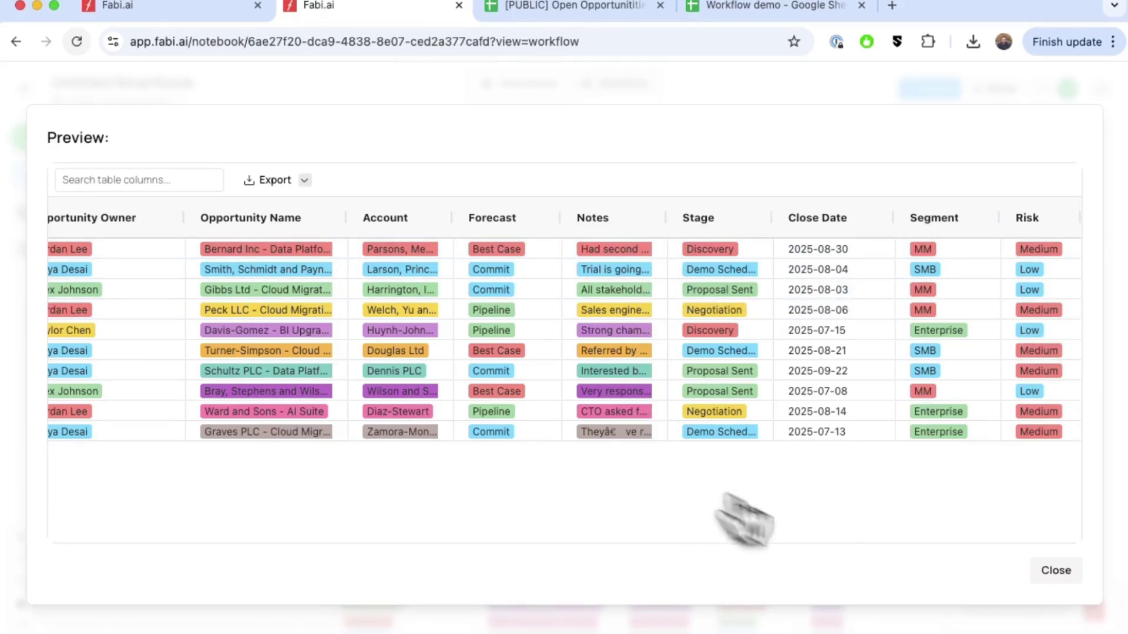
pyautogui.click(1055, 570)
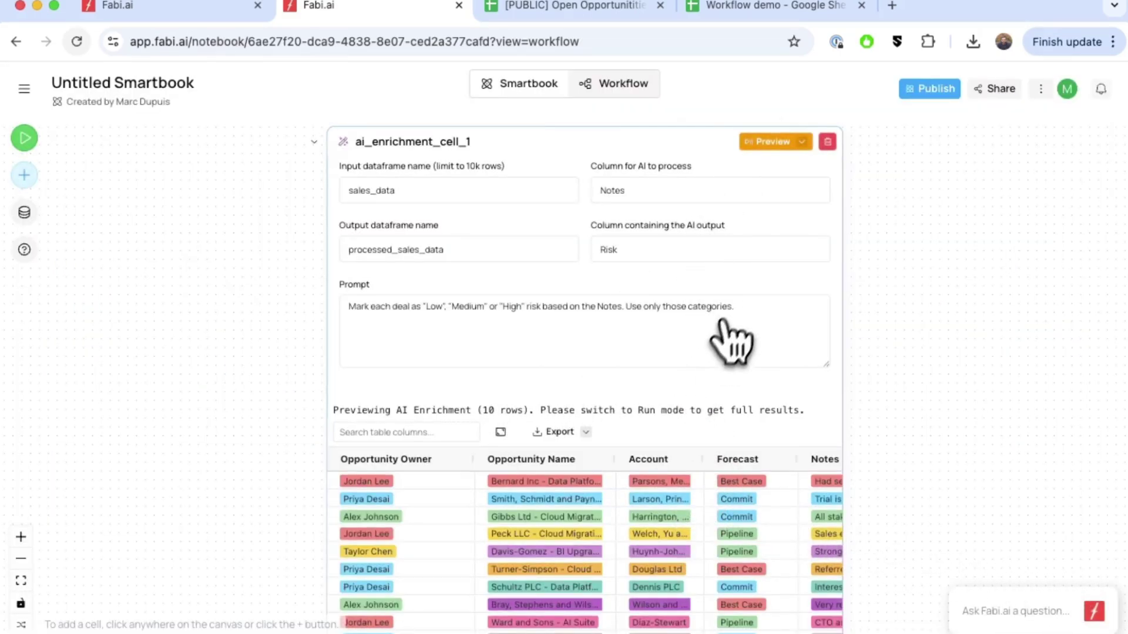
pyautogui.hscroll(-1, 733, 298)
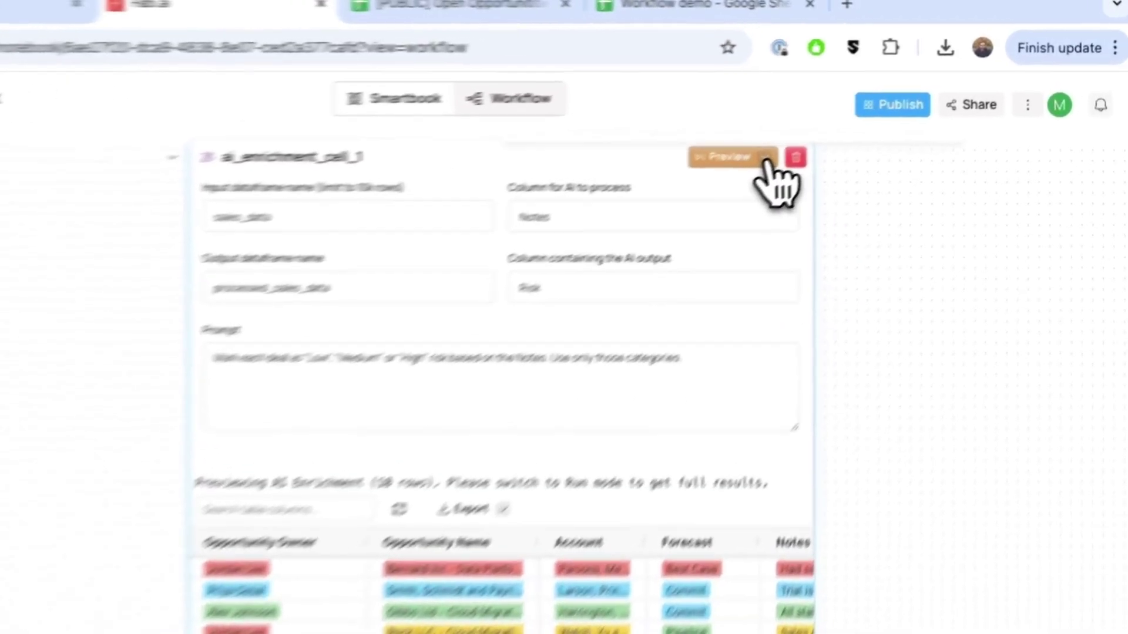
# Switch ai_enrichment_cell_1 from preview mode to run mode to tag all 200 deals.
pyautogui.click(766, 158)
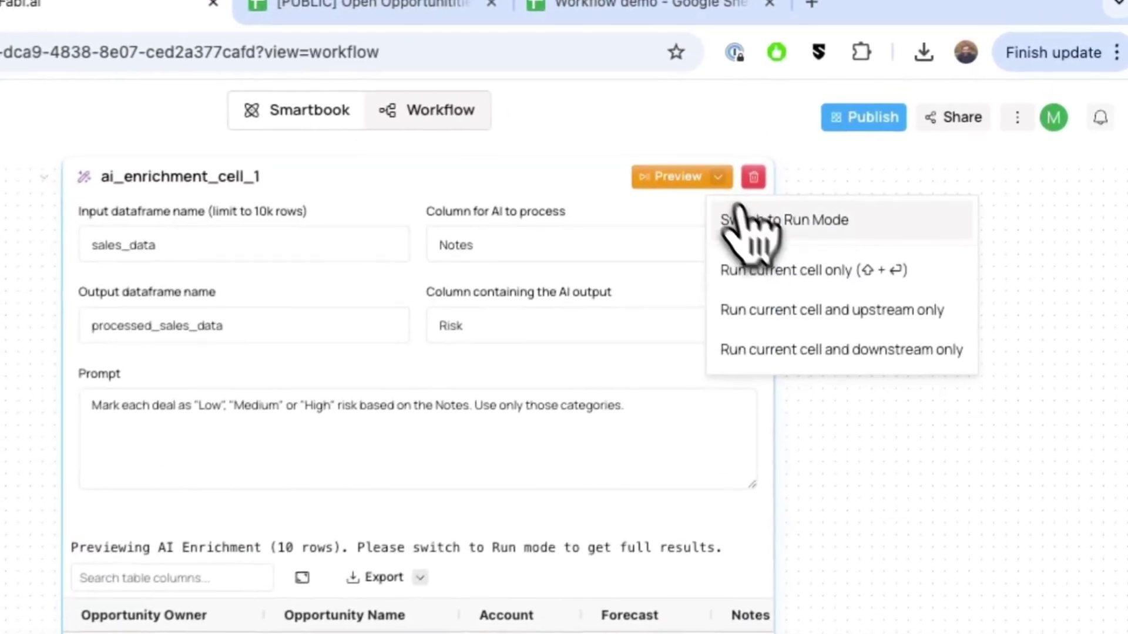
pyautogui.click(780, 194)
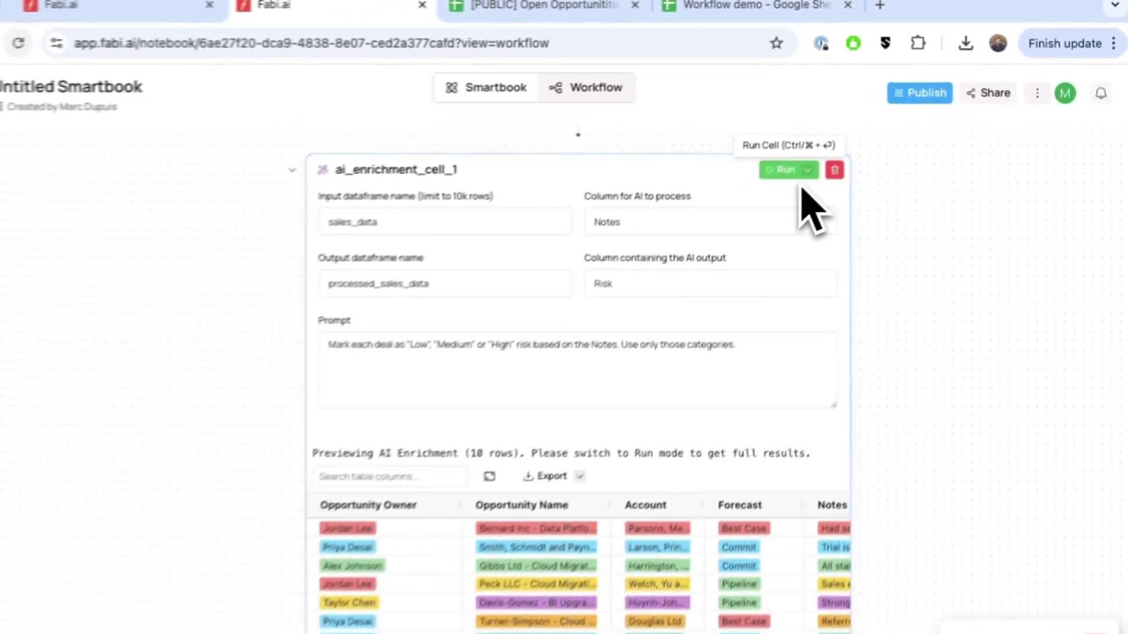
pyautogui.scroll(3, 804, 211)
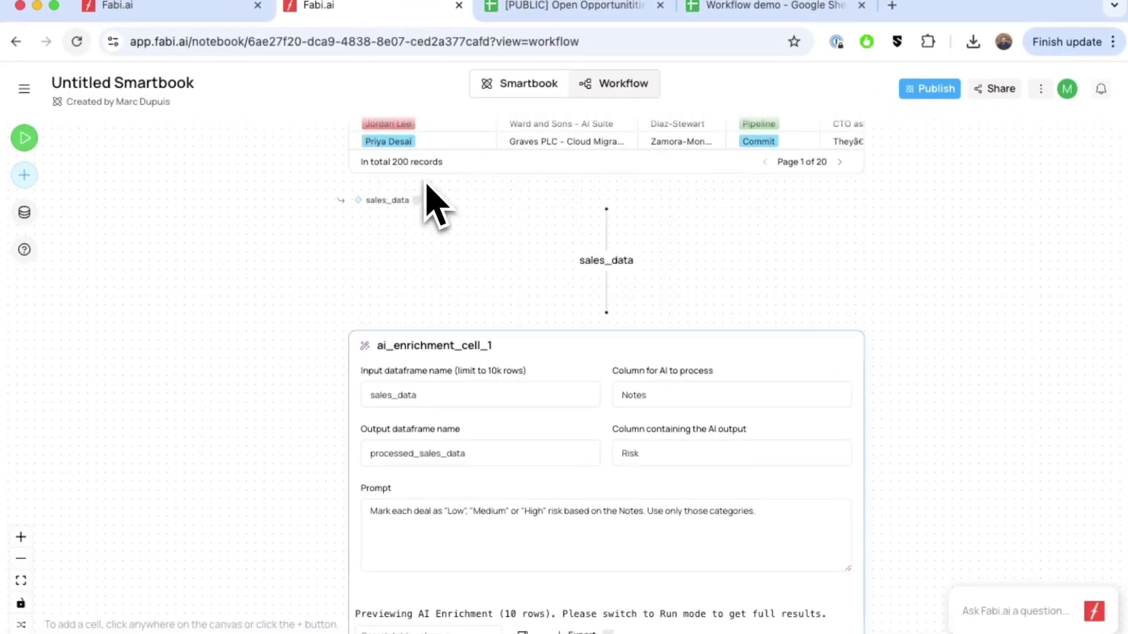
pyautogui.moveTo(769, 346)
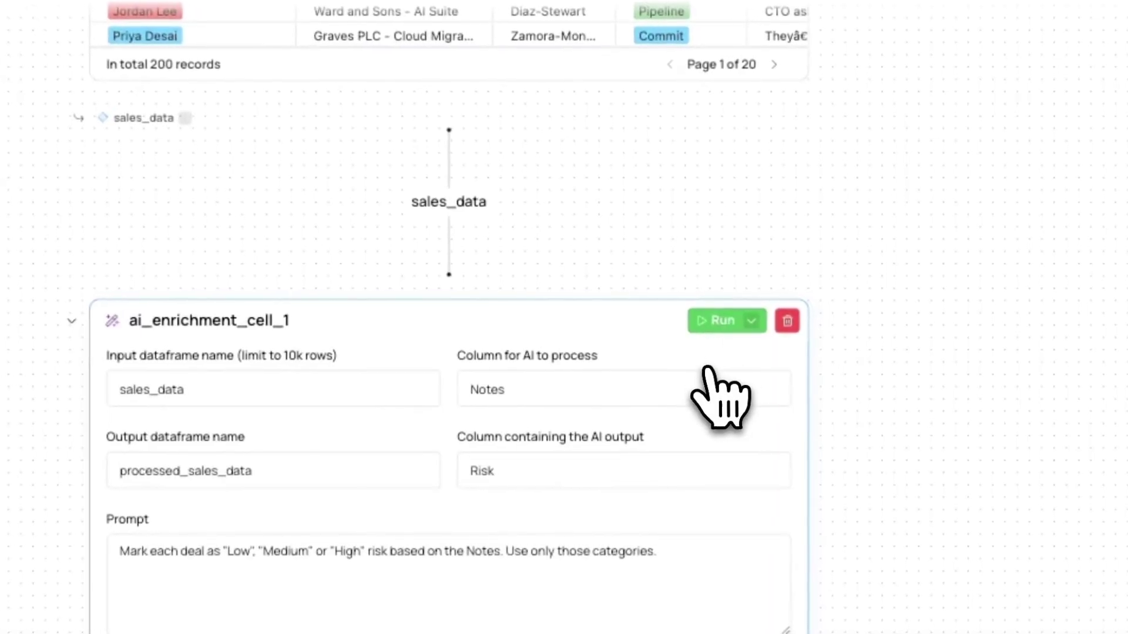
pyautogui.scroll(-5, 717, 390)
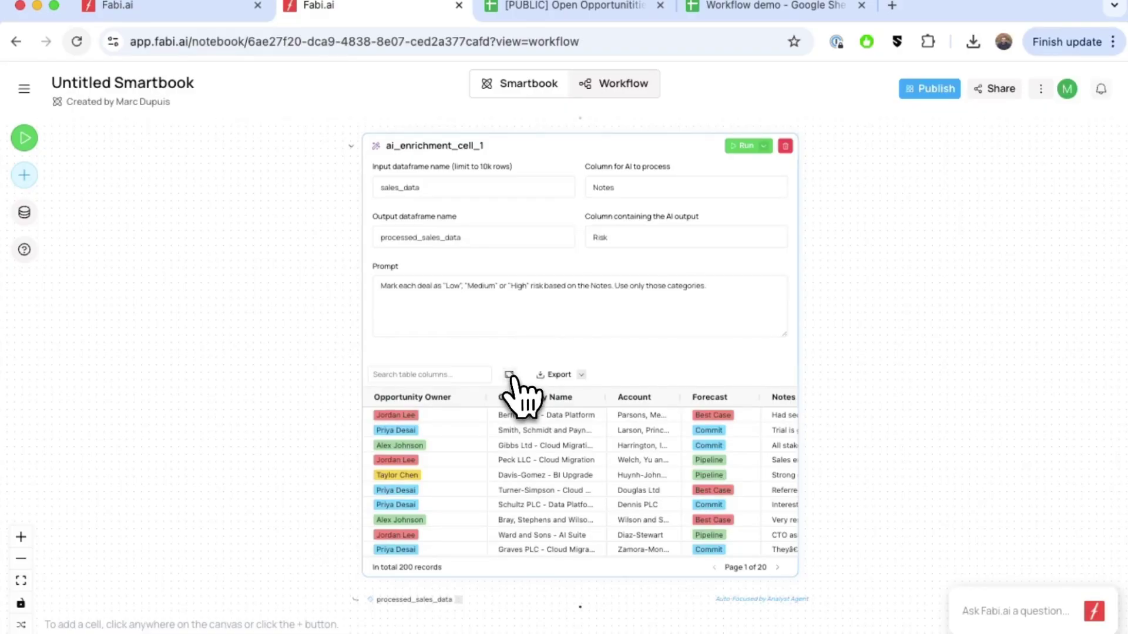
# Inspect the 200 risk-tagged deals in the full-size preview, then close it.
pyautogui.click(509, 375)
pyautogui.hscroll(1, 993, 359)
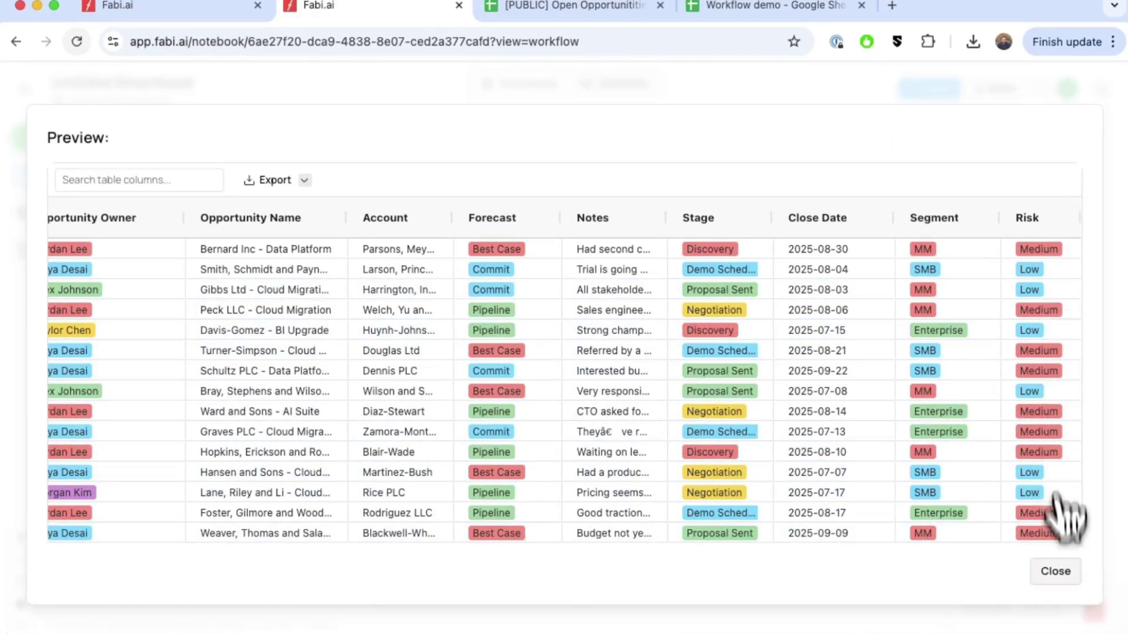
pyautogui.scroll(-5, 1075, 447)
pyautogui.scroll(-8, 1066, 411)
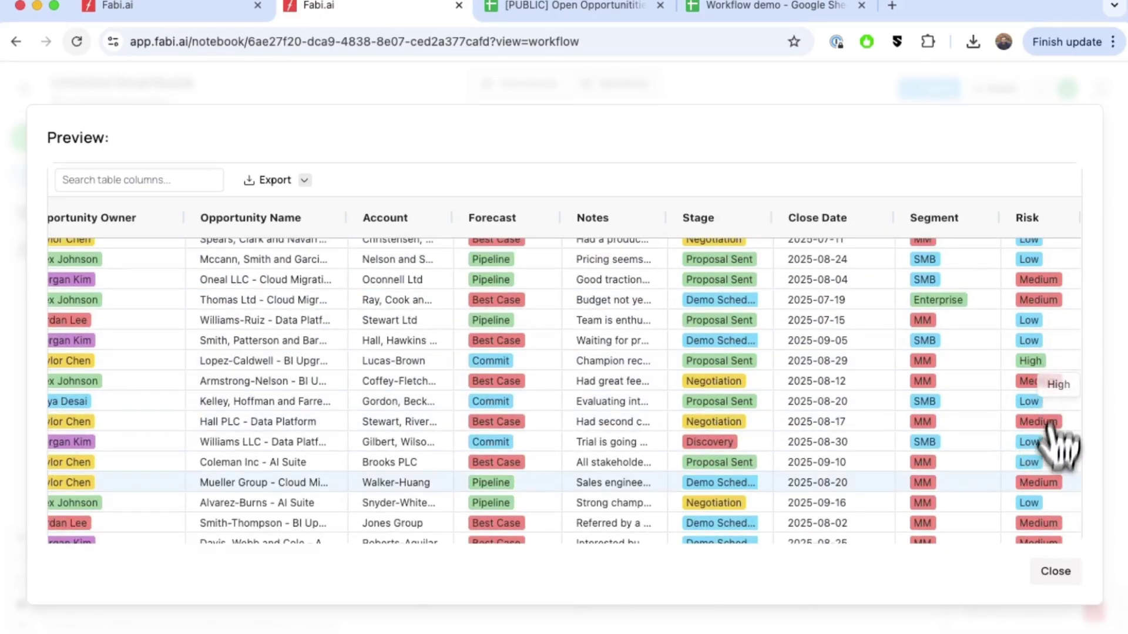
pyautogui.click(1070, 579)
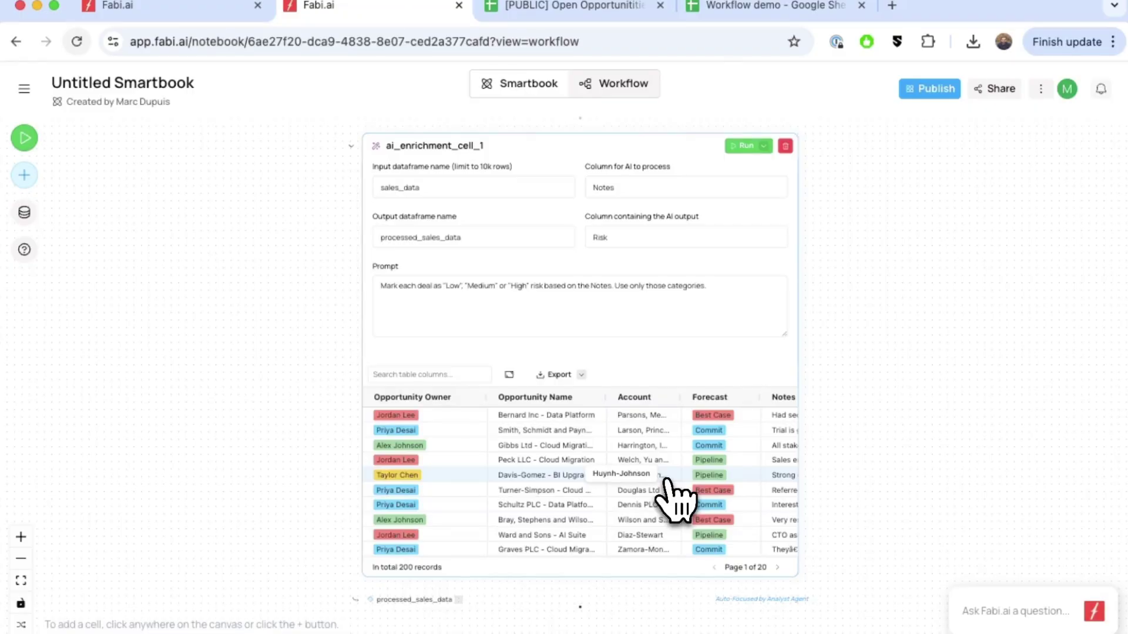
pyautogui.scroll(-5, 673, 484)
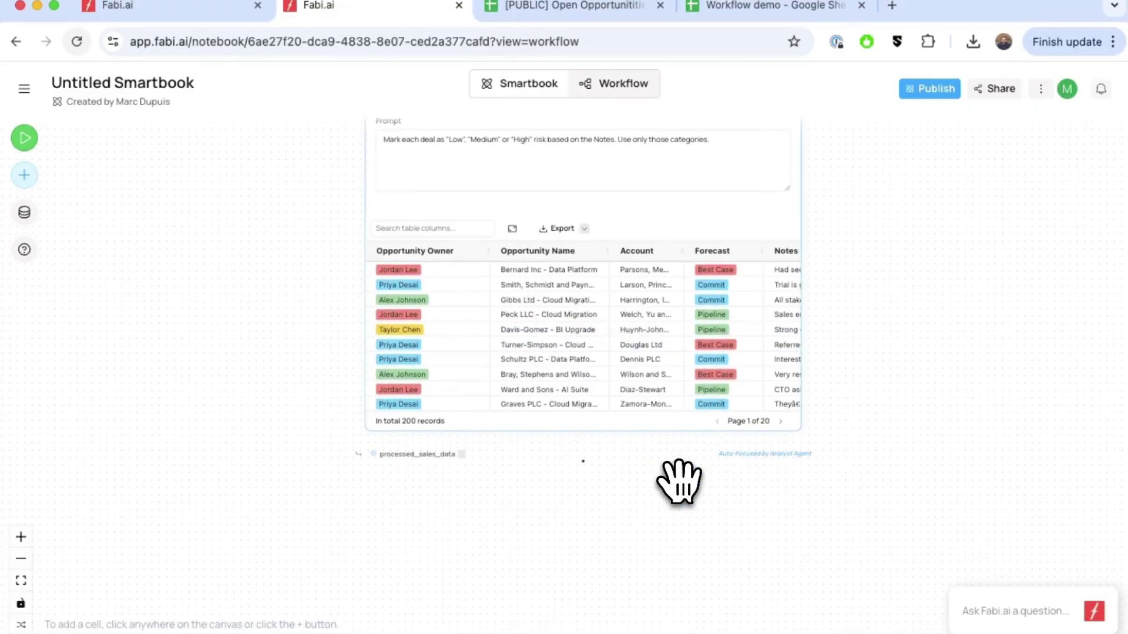
pyautogui.hscroll(-1, 674, 482)
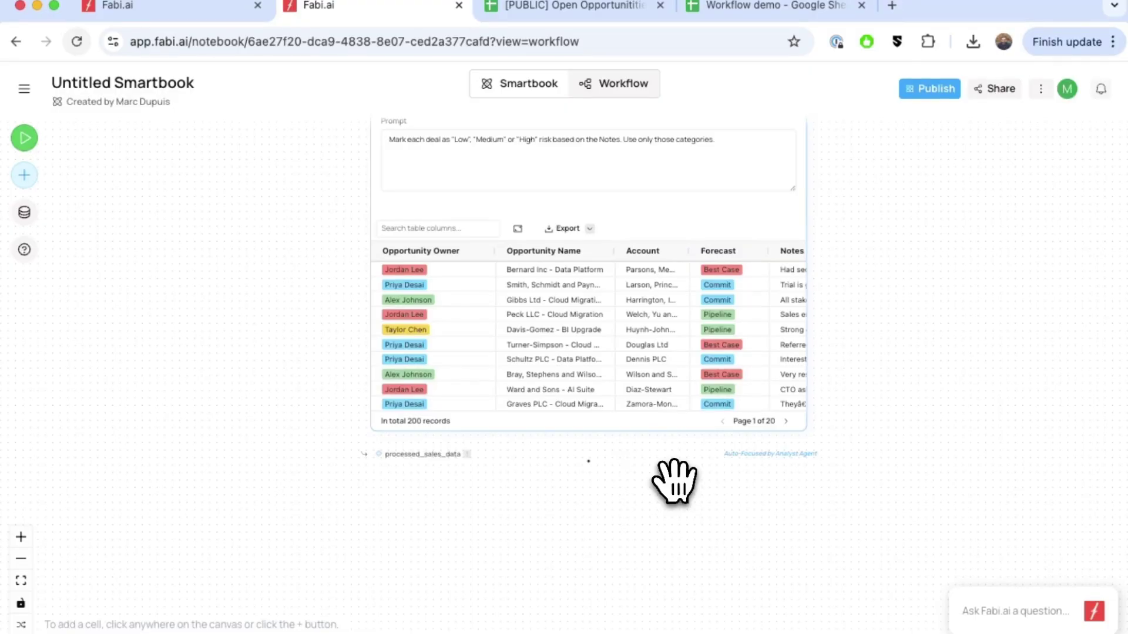
# Add a SQL cell with select * from processed_sales_data where Segment = 'Enterprise'.
pyautogui.click(586, 522)
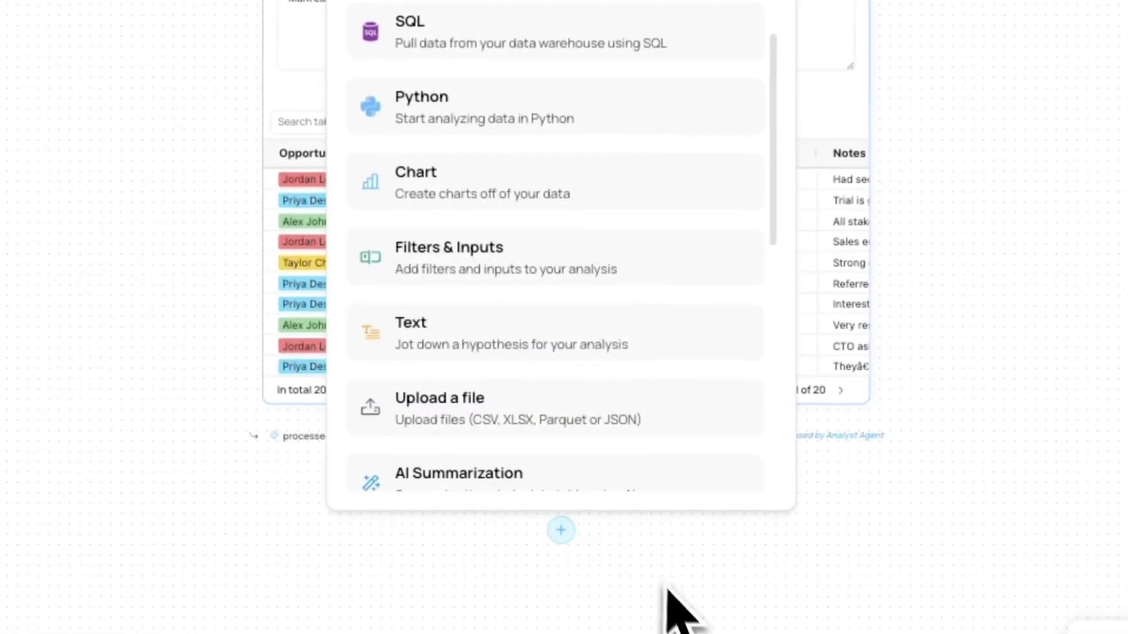
pyautogui.click(496, 50)
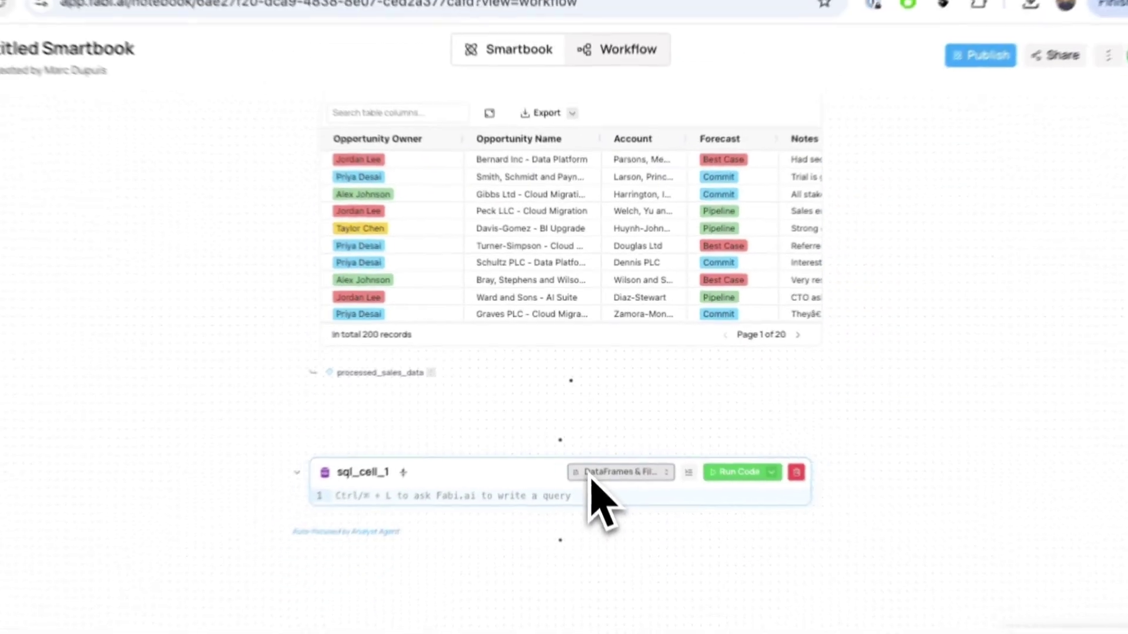
pyautogui.write('selec')
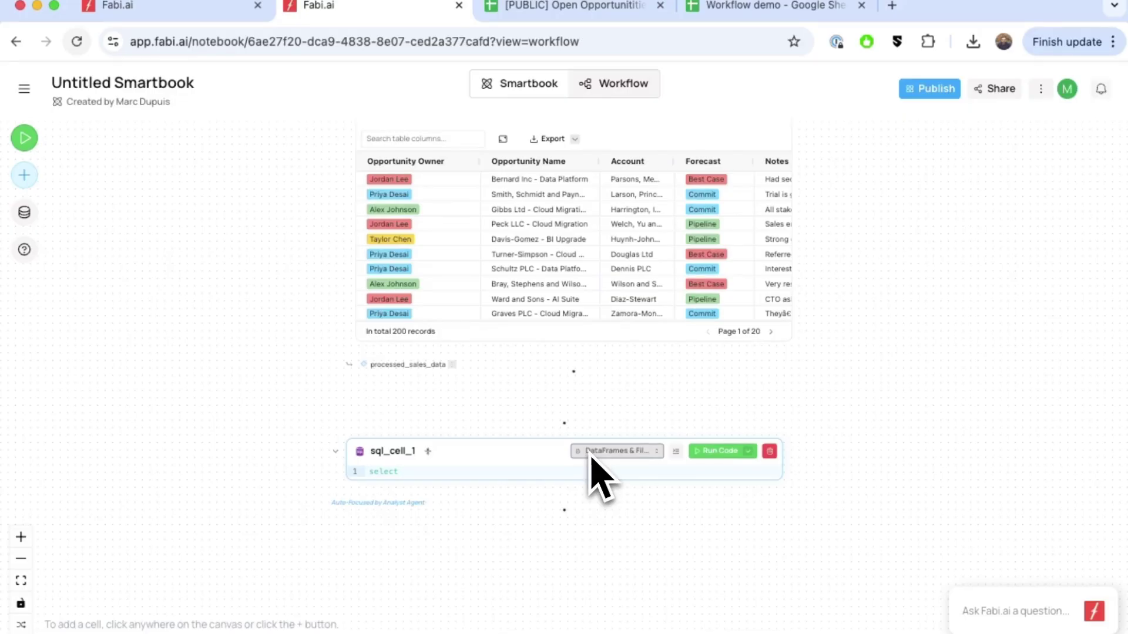
pyautogui.write('t')
pyautogui.press('Return')
pyautogui.write('*')
pyautogui.press('Return')
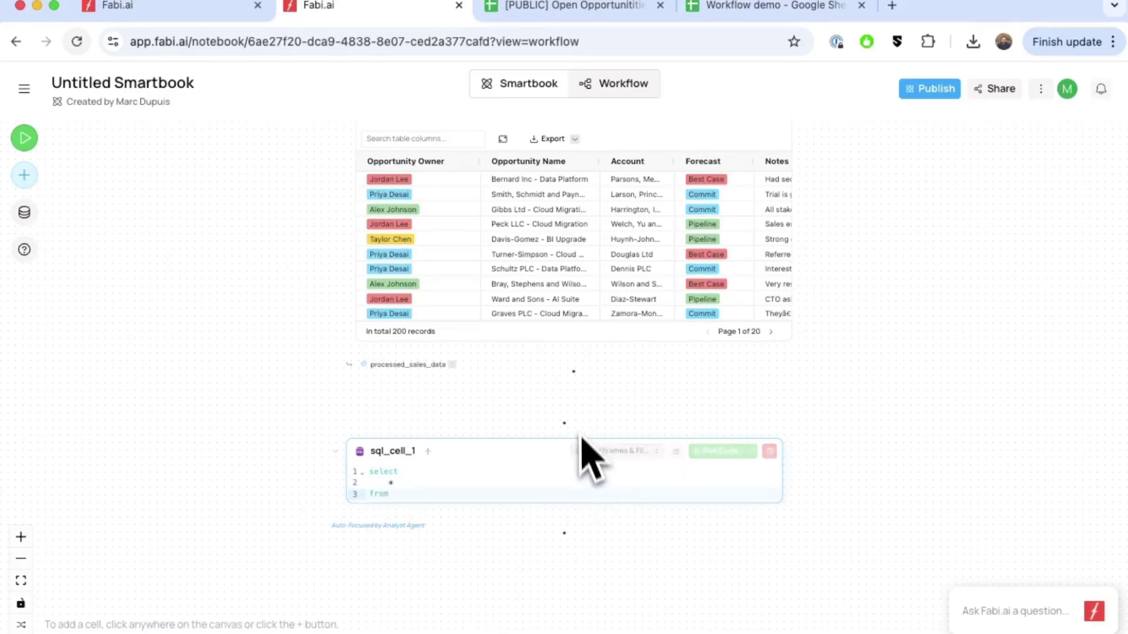
pyautogui.scroll(2, 584, 432)
pyautogui.scroll(4, 609, 522)
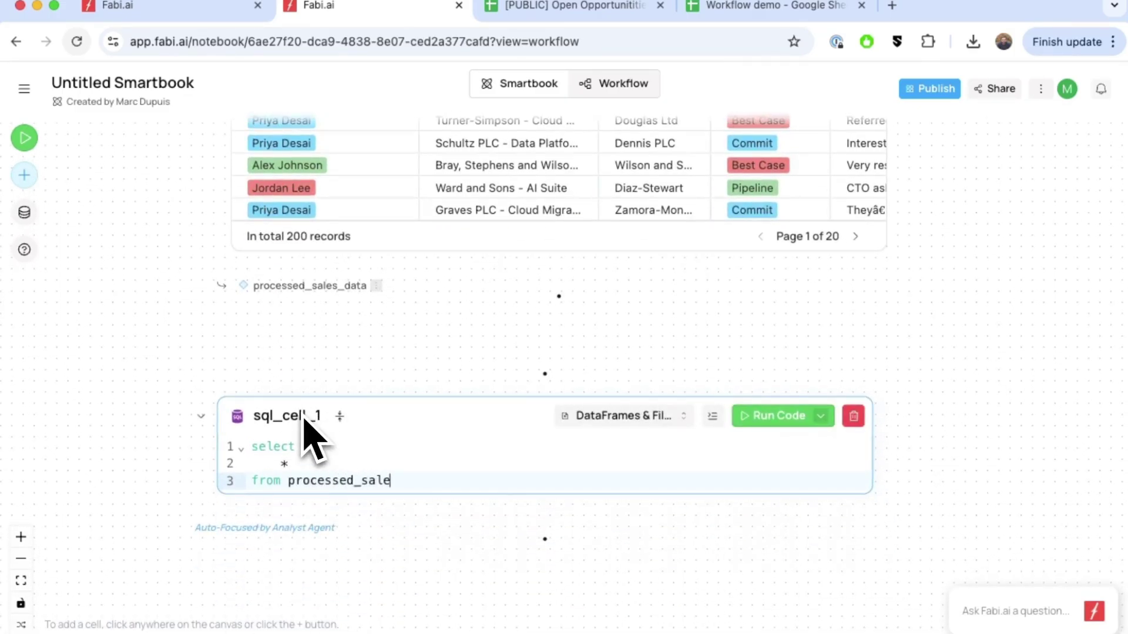
pyautogui.write('ta')
pyautogui.press('Return')
pyautogui.write('from')
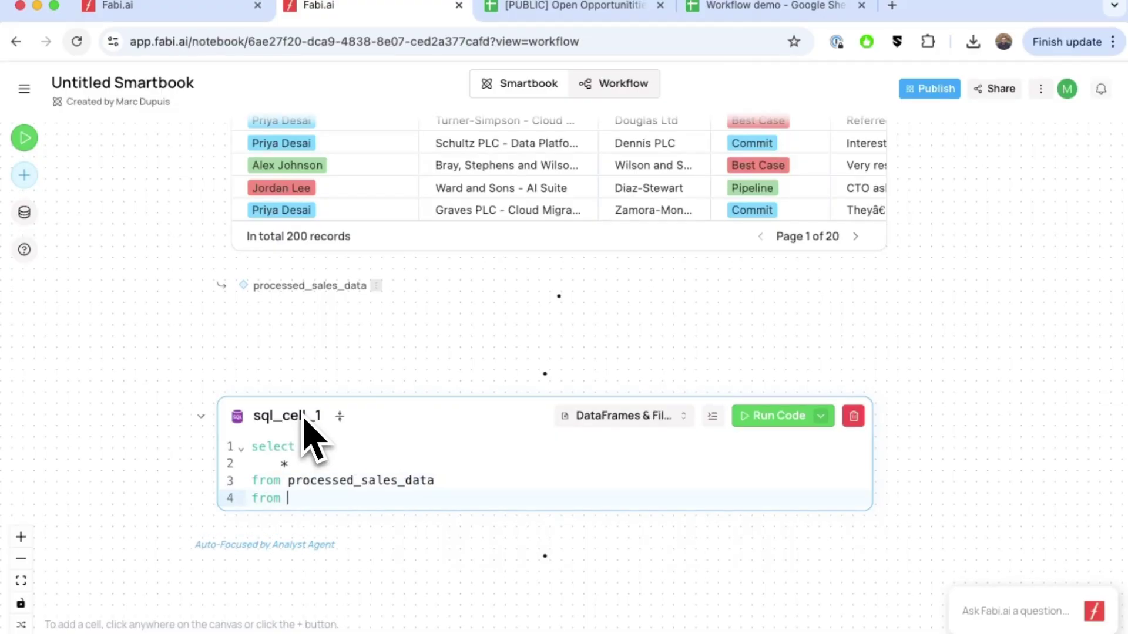
pyautogui.press('BackSpace')
pyautogui.press('BackSpace')
pyautogui.write('w')
# Check the enriched deals table's columns in its full preview, then close it.
pyautogui.scroll(5, 486, 345)
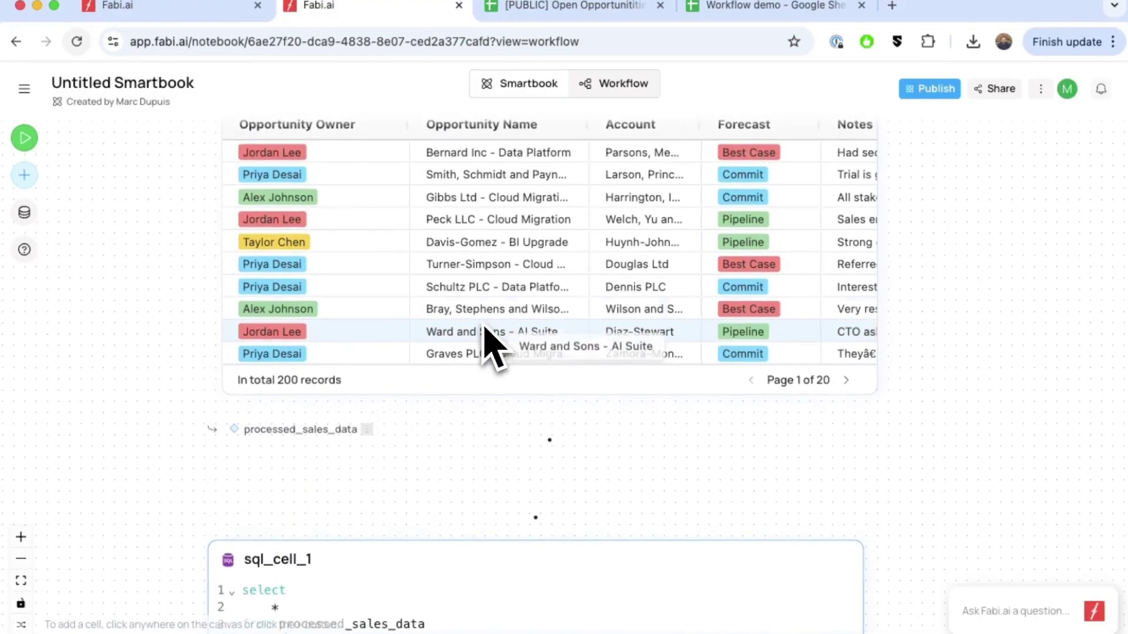
pyautogui.click(438, 165)
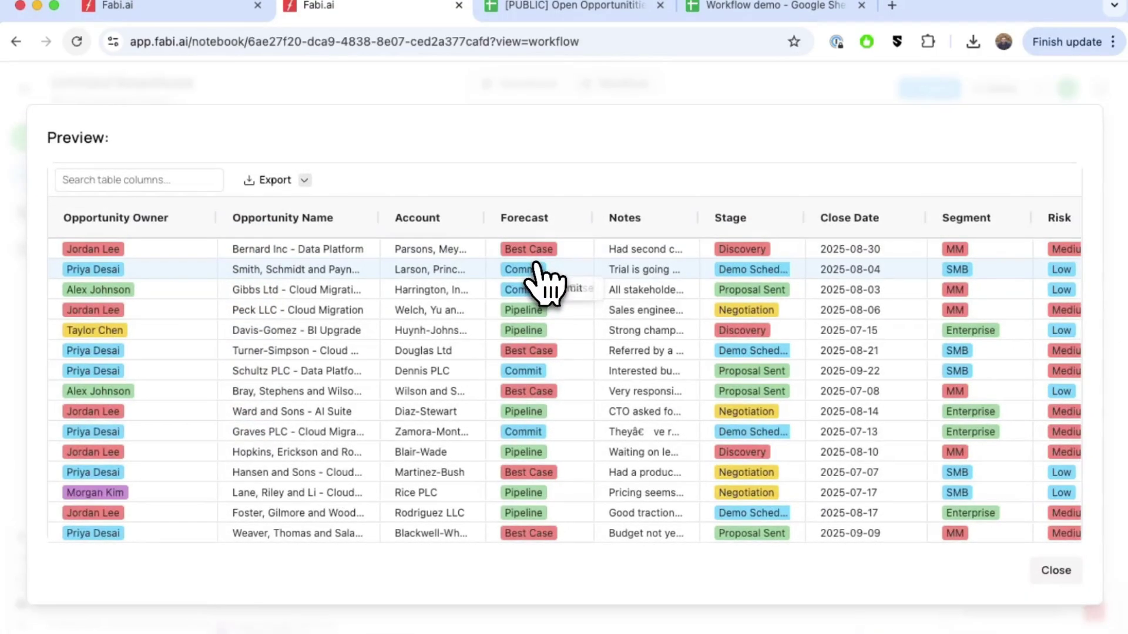
pyautogui.hscroll(2, 1007, 302)
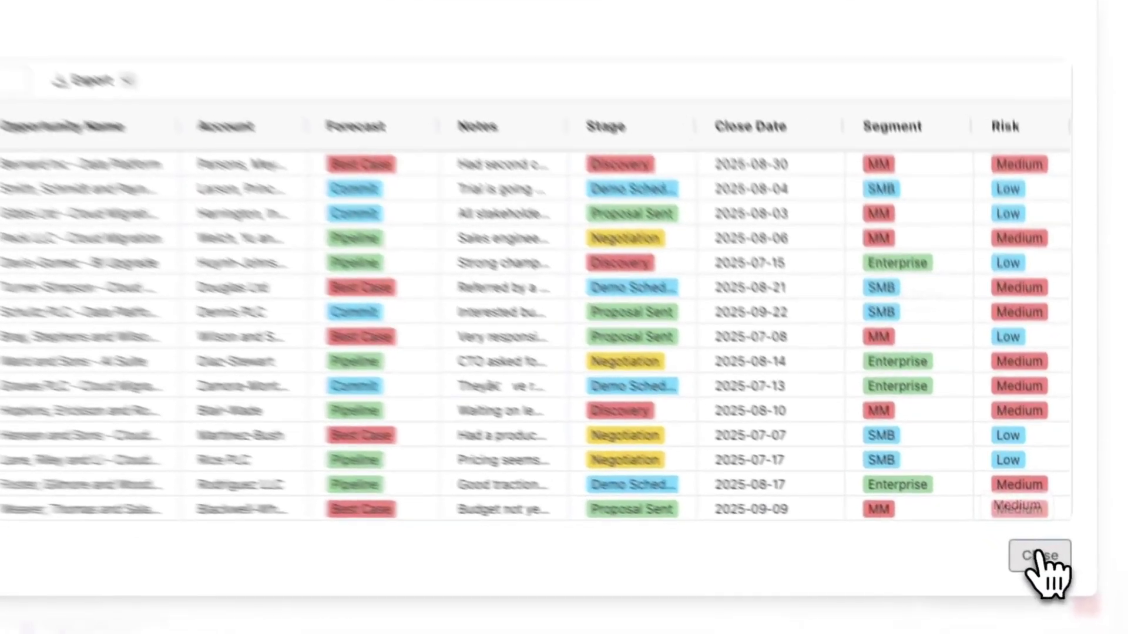
pyautogui.click(1056, 571)
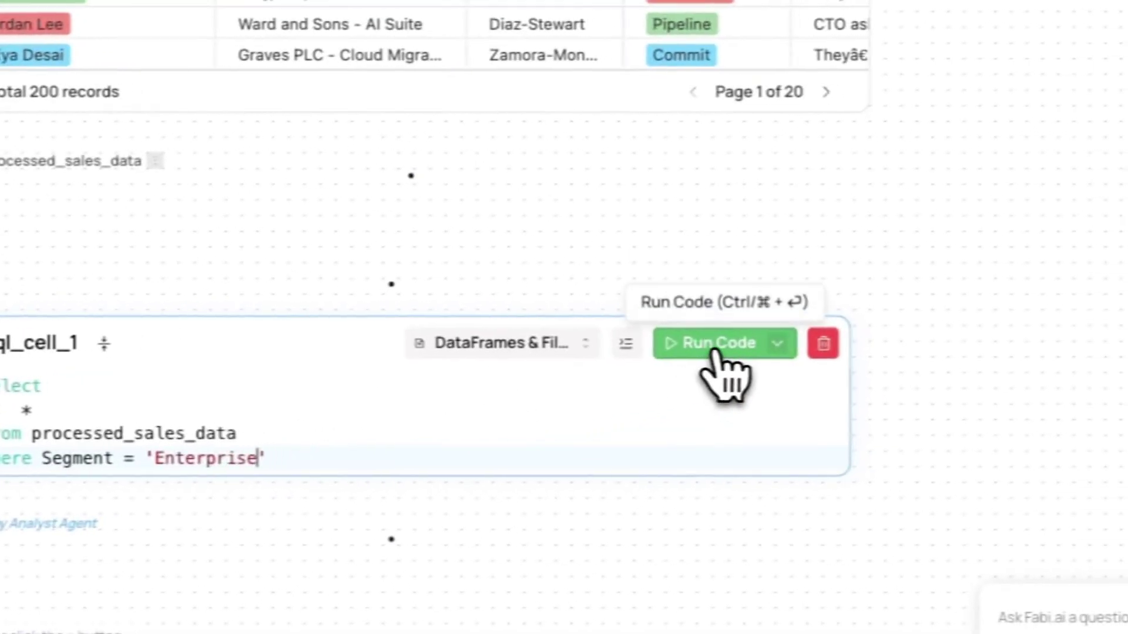
# Run the Enterprise query and review its 44 records in the dataframe1 preview.
pyautogui.click(685, 367)
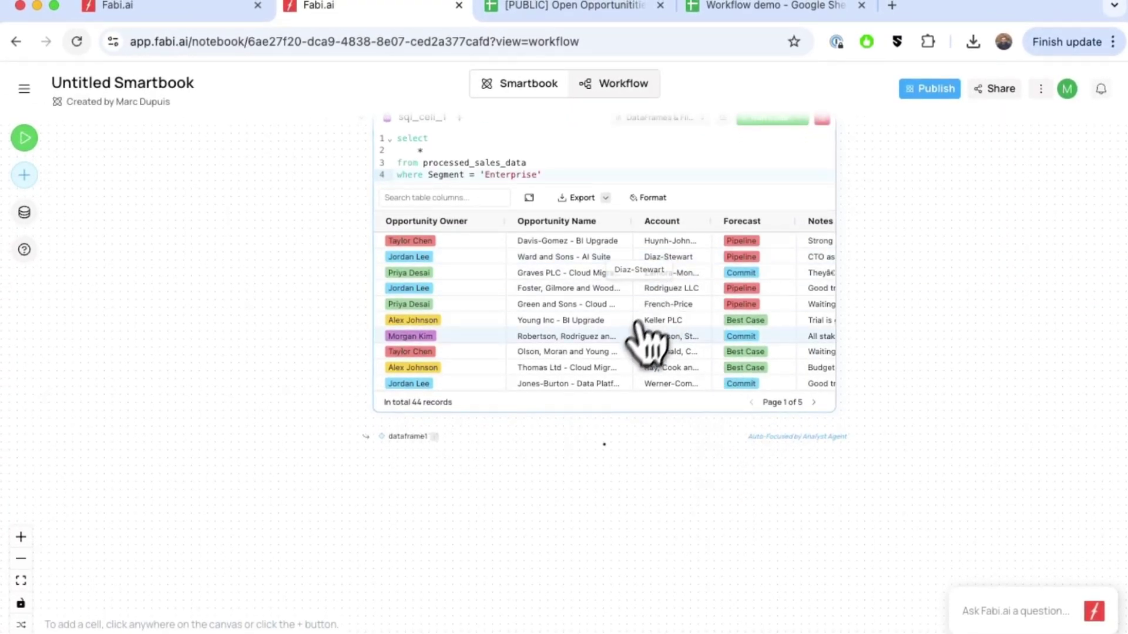
pyautogui.click(530, 197)
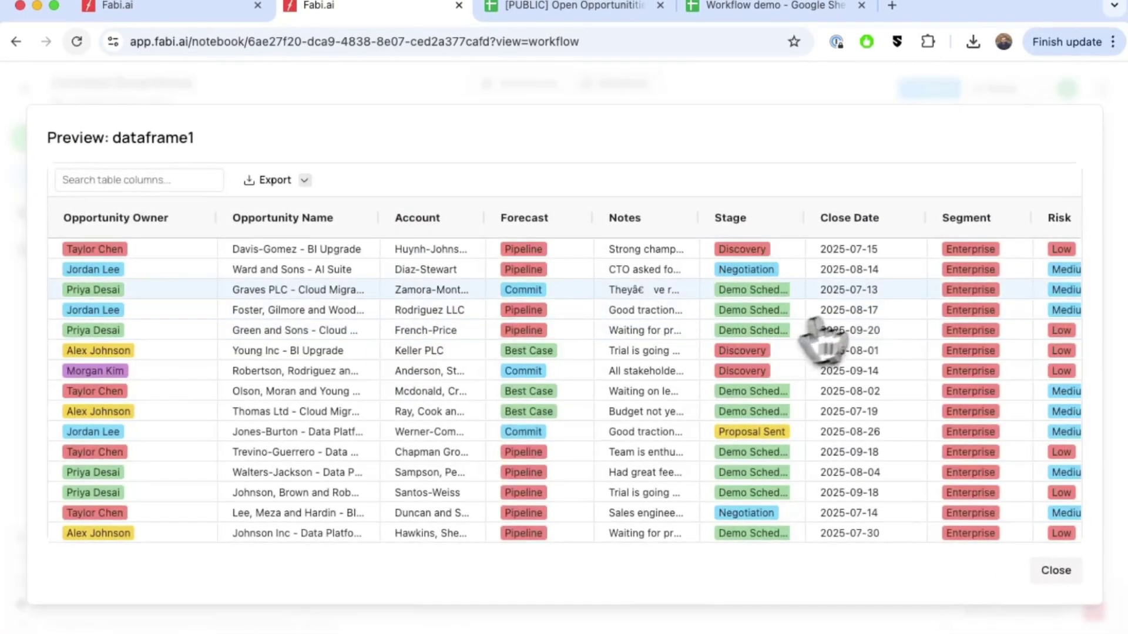
pyautogui.hscroll(2, 944, 311)
pyautogui.scroll(-15, 1037, 382)
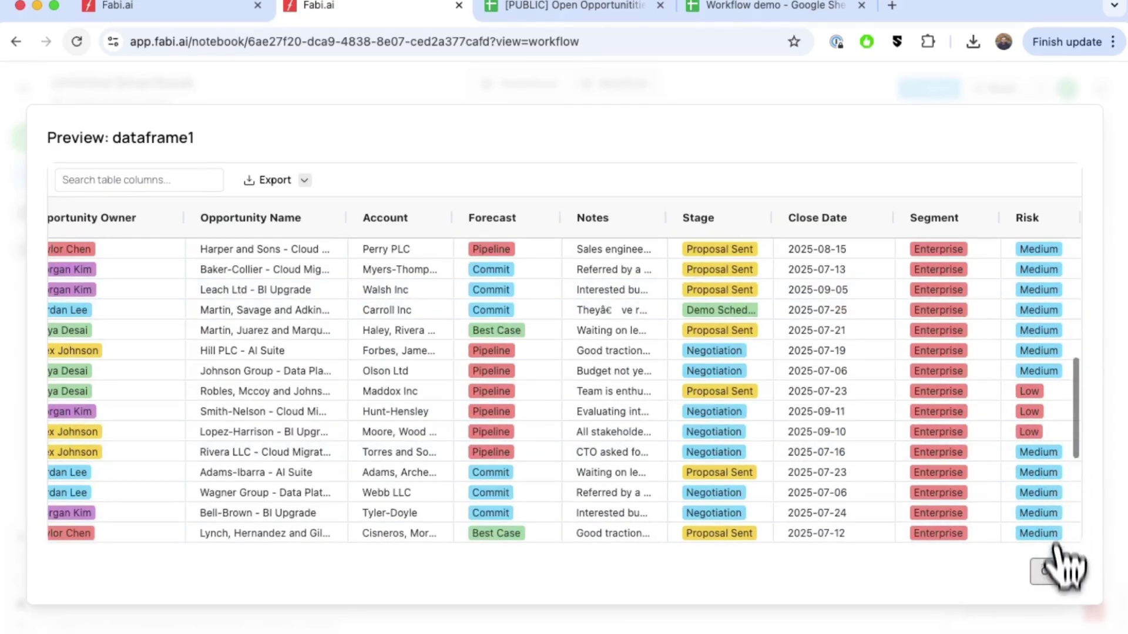
pyautogui.click(1056, 572)
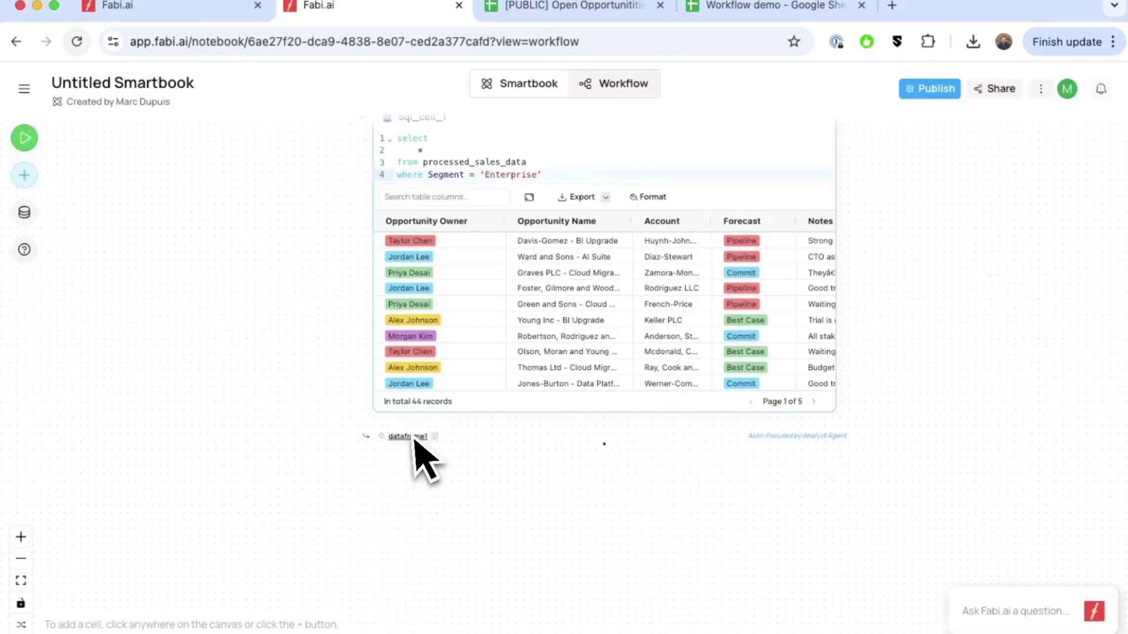
pyautogui.scroll(-2, 581, 528)
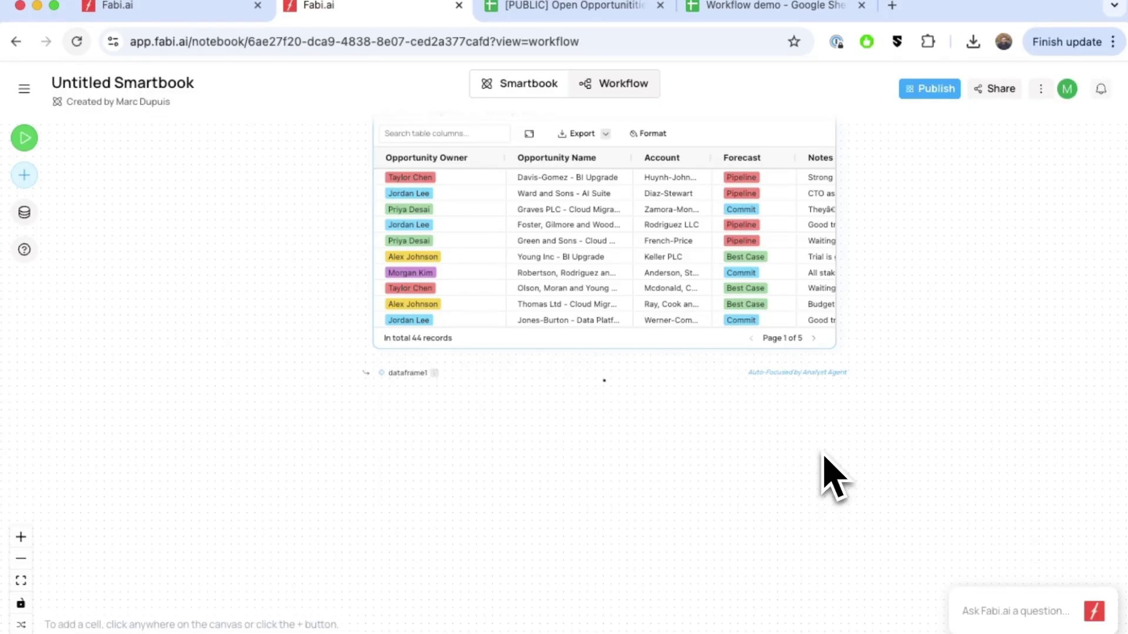
# Ask the AI assistant for a bar chart of deals per risk category (Medium 26, Low 16, High 2).
pyautogui.click(969, 606)
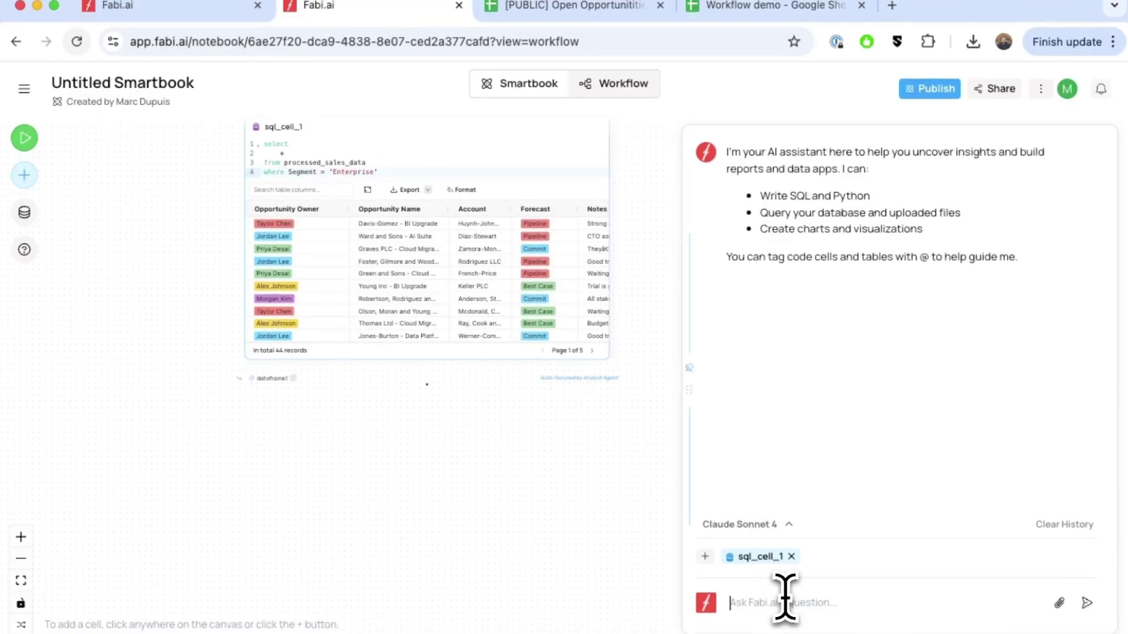
pyautogui.write('create a chart showing total number of deals by risk c')
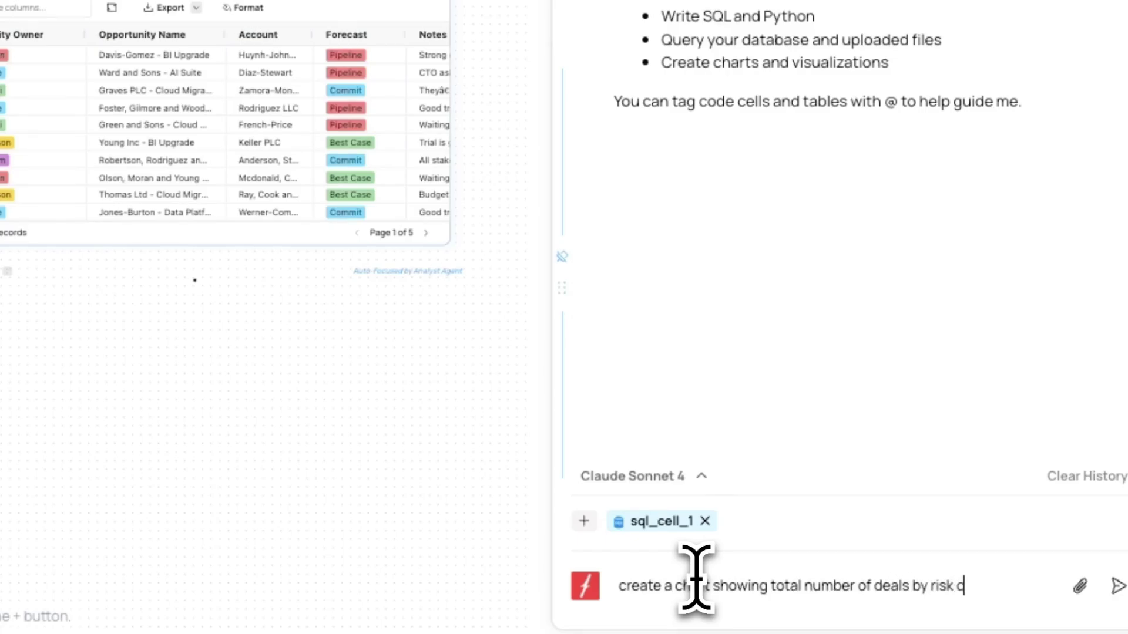
pyautogui.write('ry')
pyautogui.press('Return')
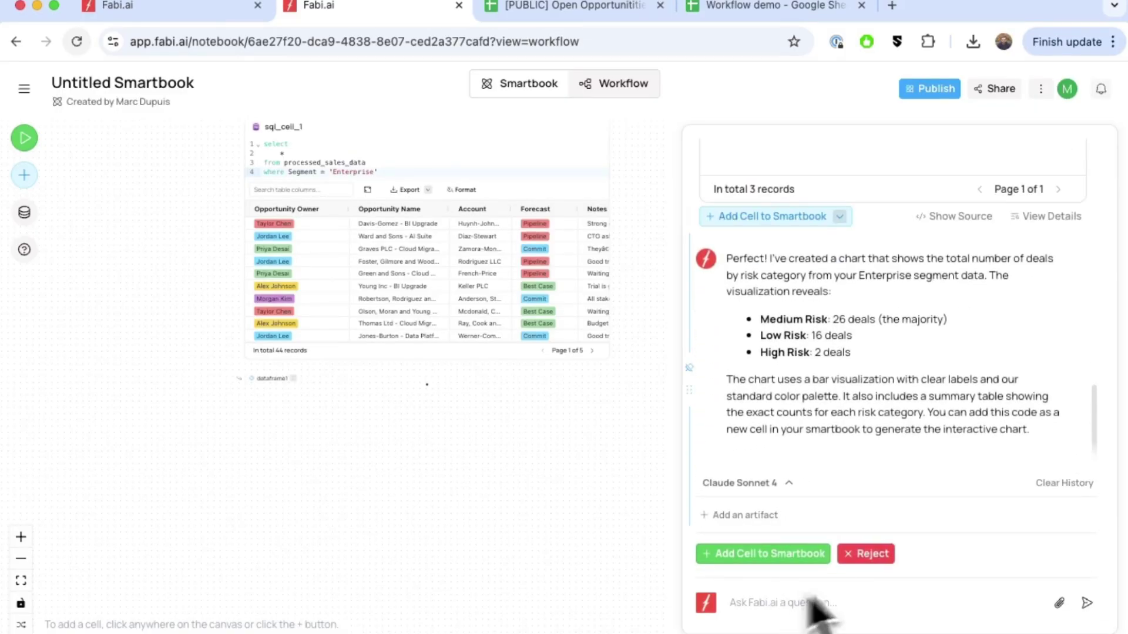
pyautogui.scroll(10, 848, 378)
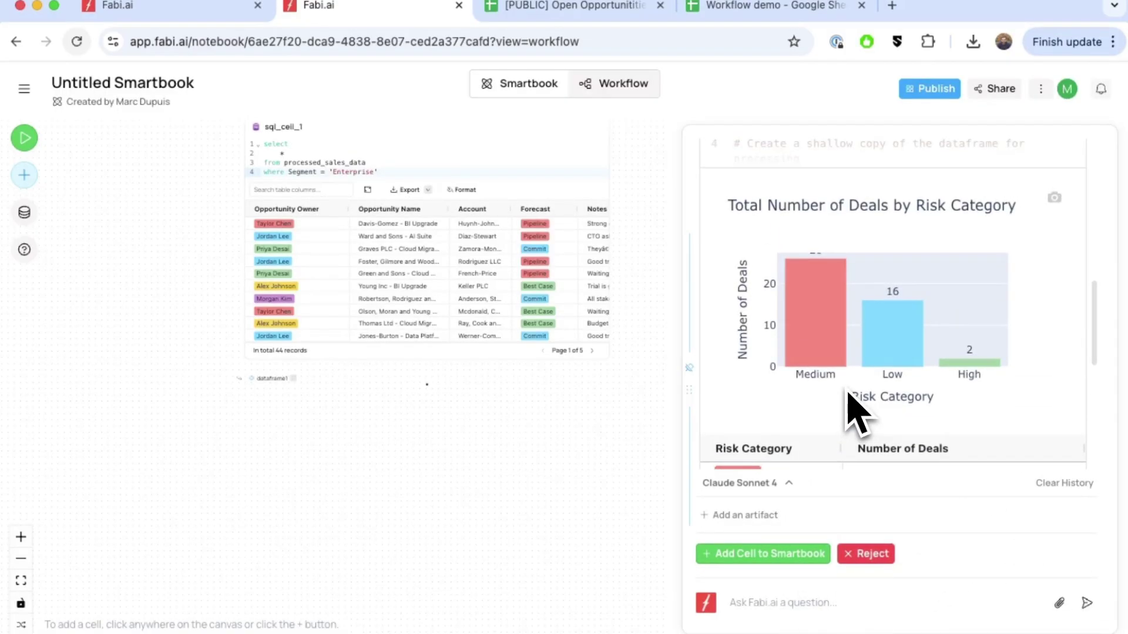
pyautogui.moveTo(883, 374)
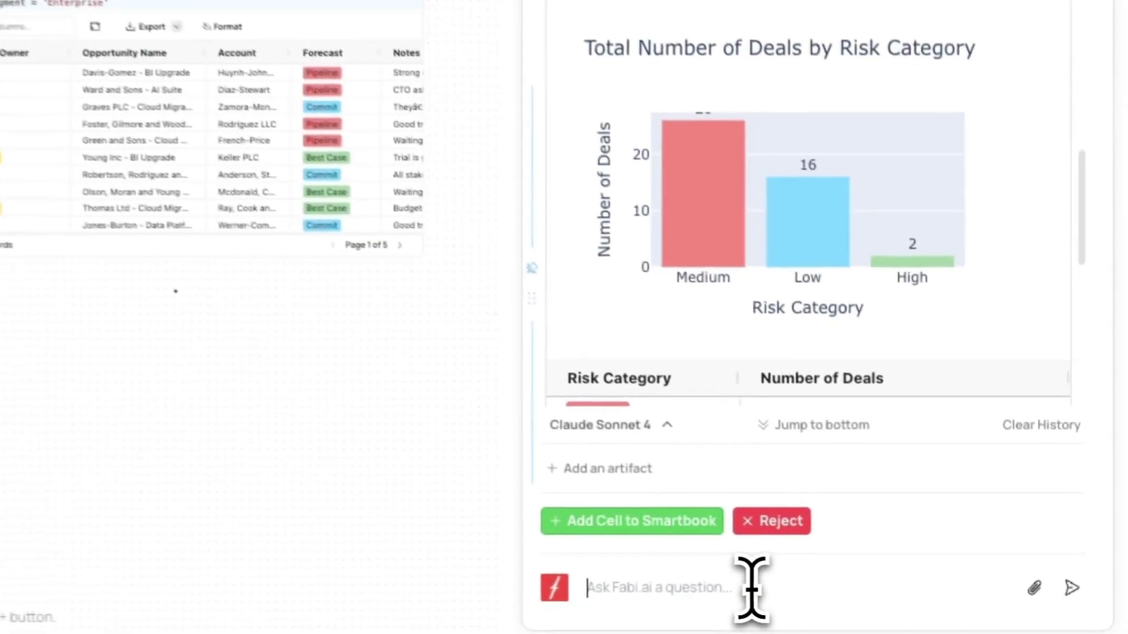
# Send the assistant 'order this by low to high', giving Low 16, Medium 26, High 2.
pyautogui.click(741, 586)
pyautogui.write('order this by low to hig')
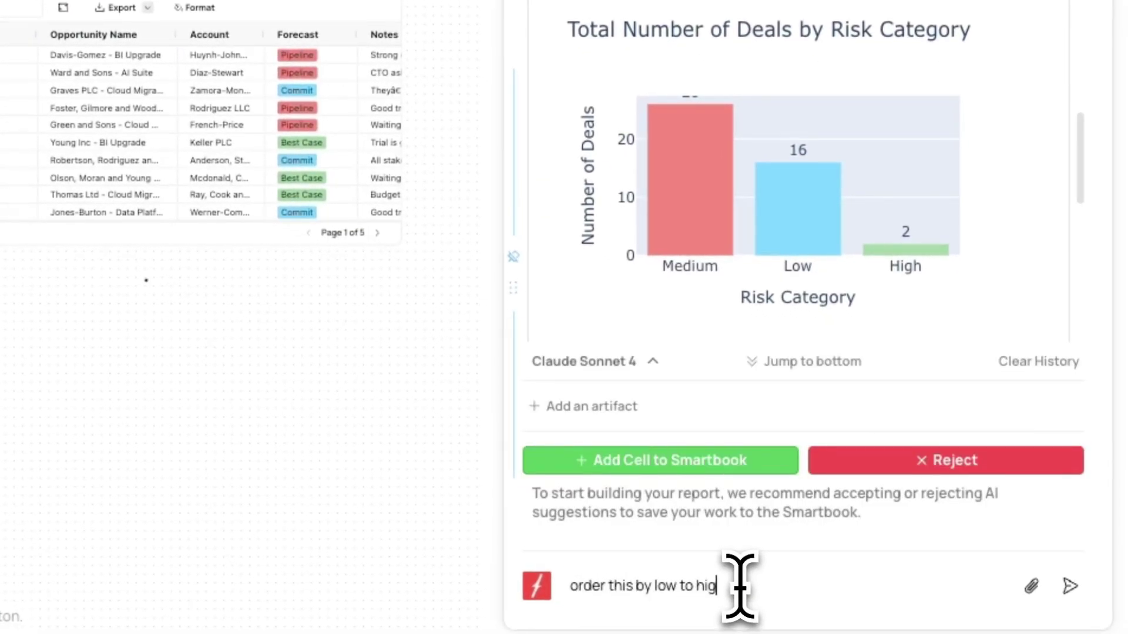
pyautogui.write('h')
pyautogui.press('Return')
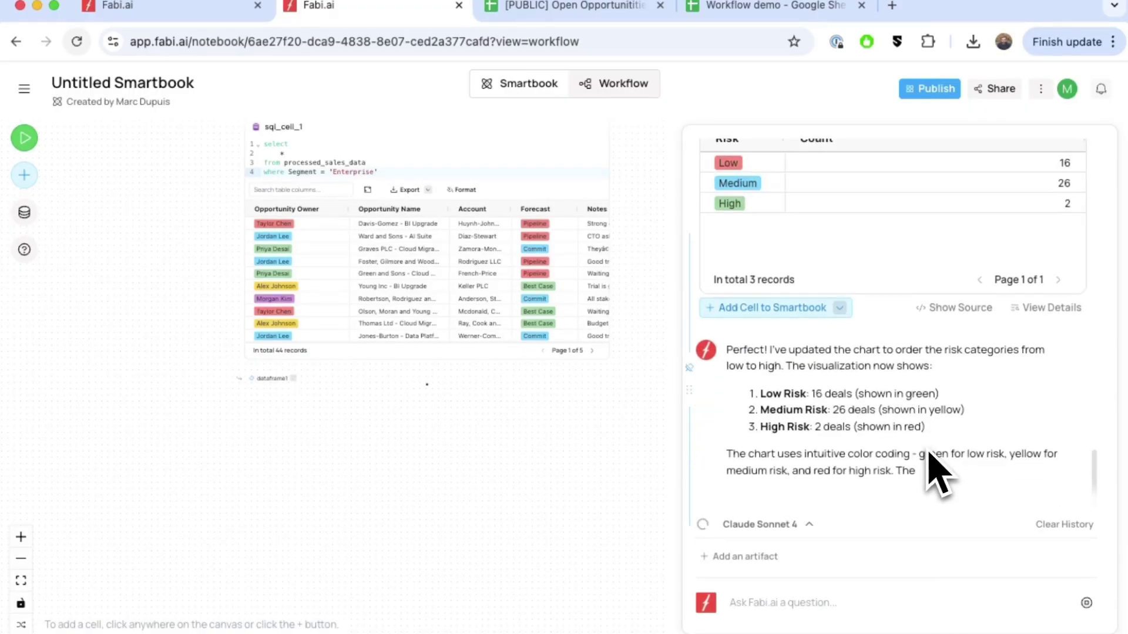
pyautogui.scroll(5, 938, 476)
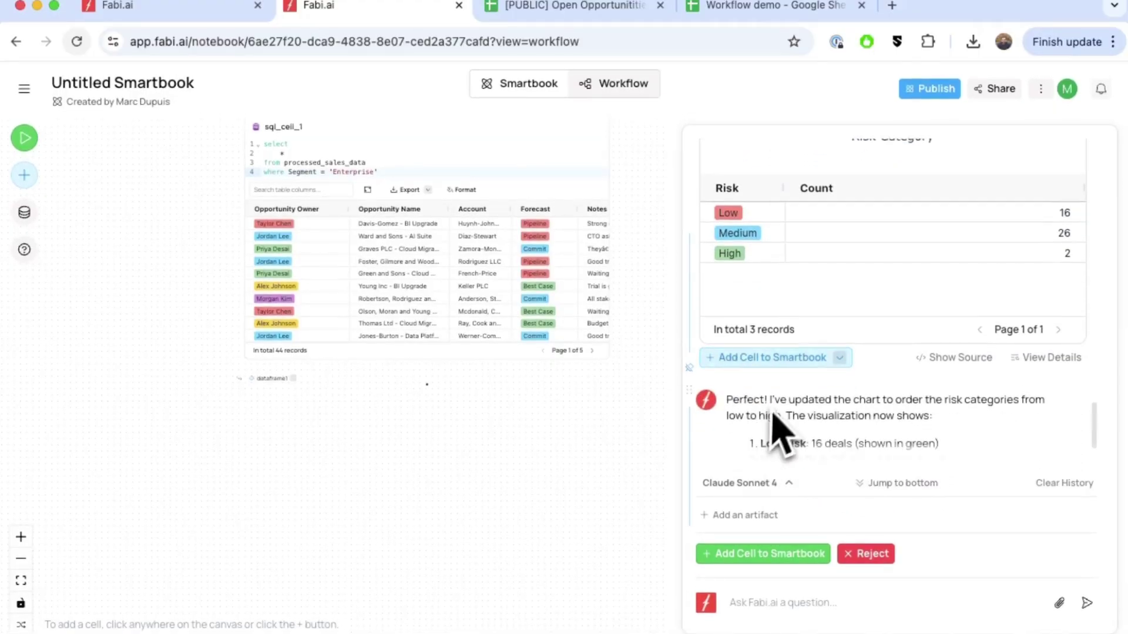
# Add the generated risk chart code to python_cell_1 in the smartbook.
pyautogui.click(764, 351)
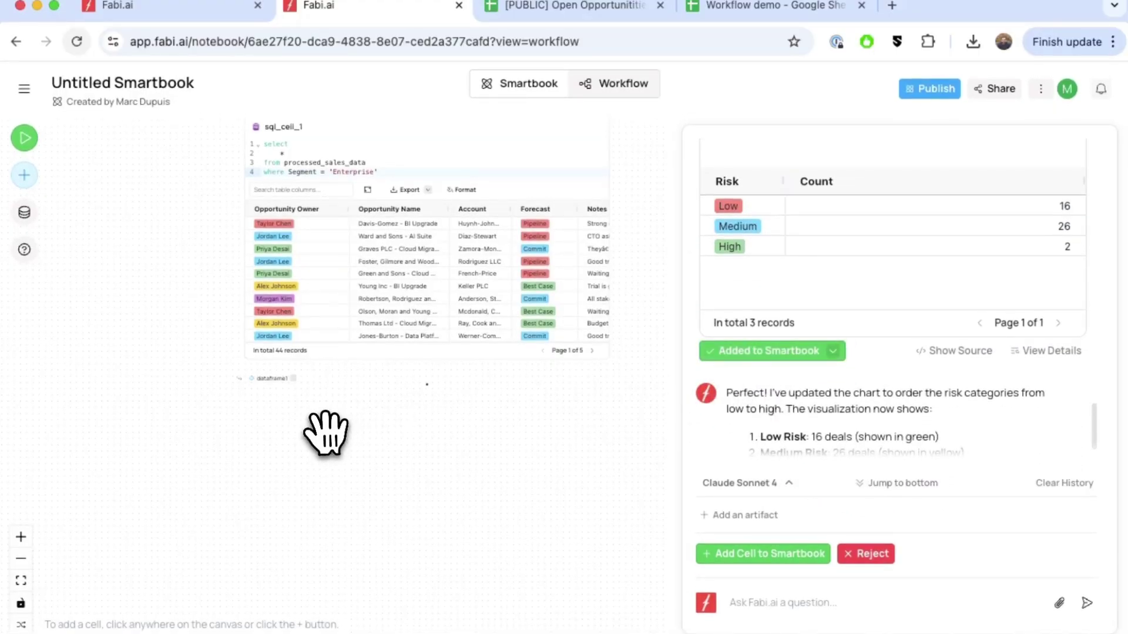
pyautogui.moveTo(482, 399); pyautogui.dragTo(309, 484)
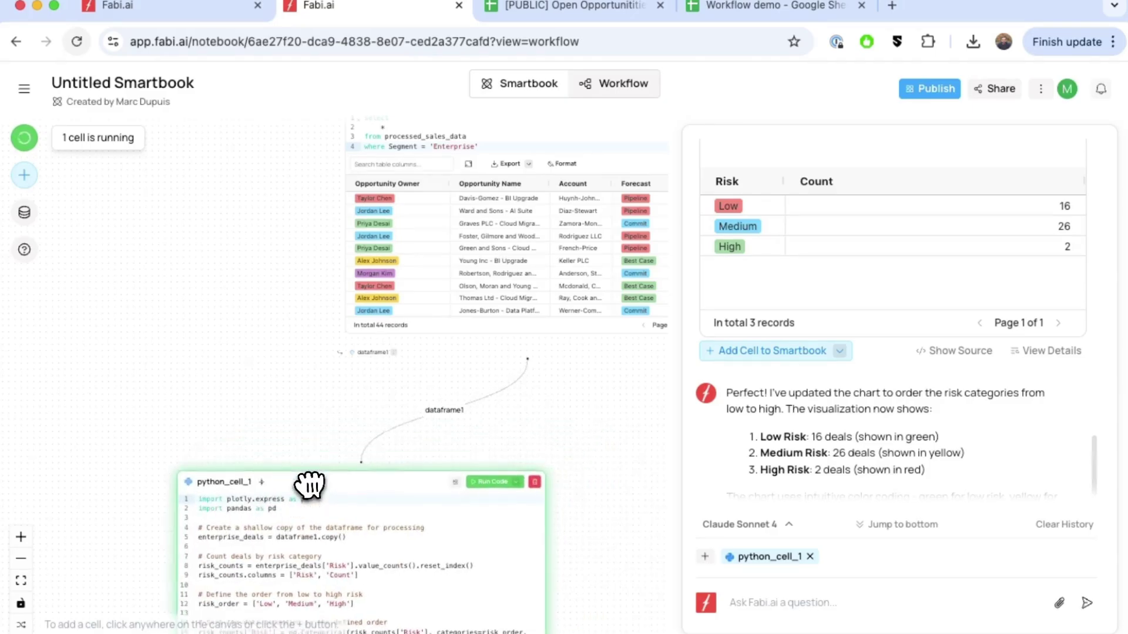
pyautogui.scroll(-10, 403, 464)
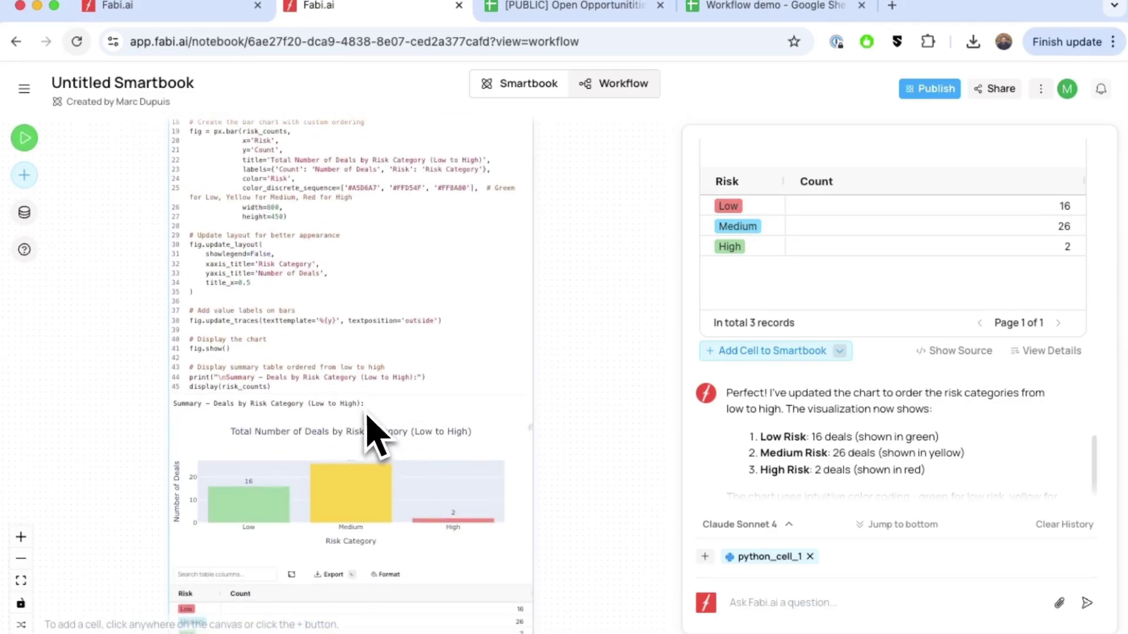
pyautogui.scroll(-4, 329, 435)
pyautogui.scroll(4, 209, 455)
pyautogui.scroll(4, 278, 442)
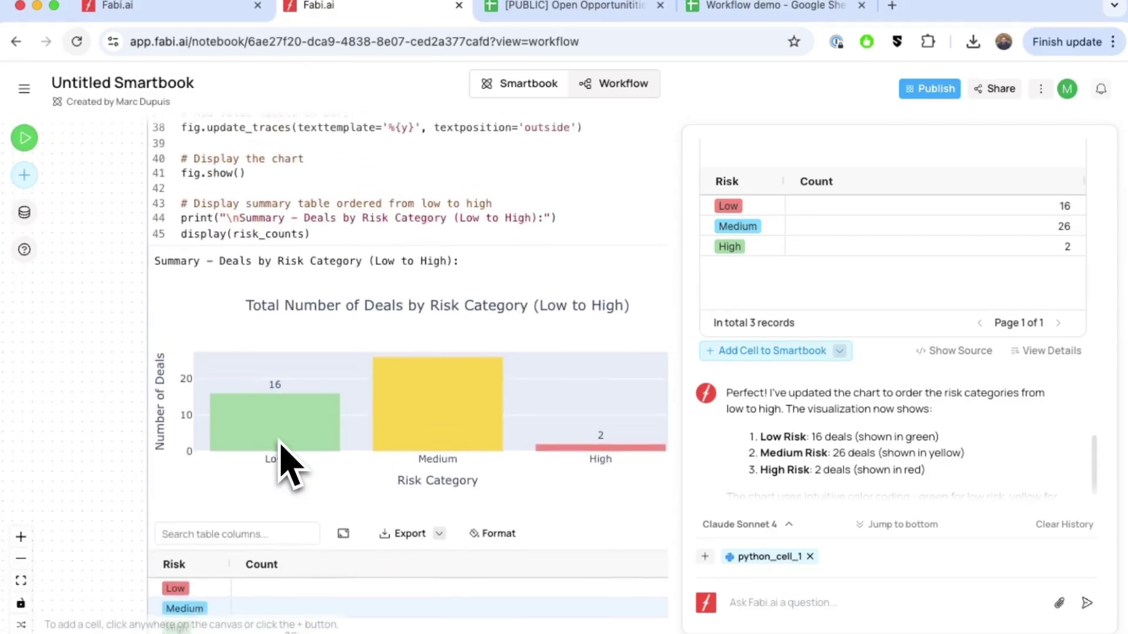
pyautogui.scroll(2, 280, 442)
# Comment out summary-table lines 43–45 in python_cell_1 and shift the cell left.
pyautogui.moveTo(327, 259); pyautogui.dragTo(186, 223)
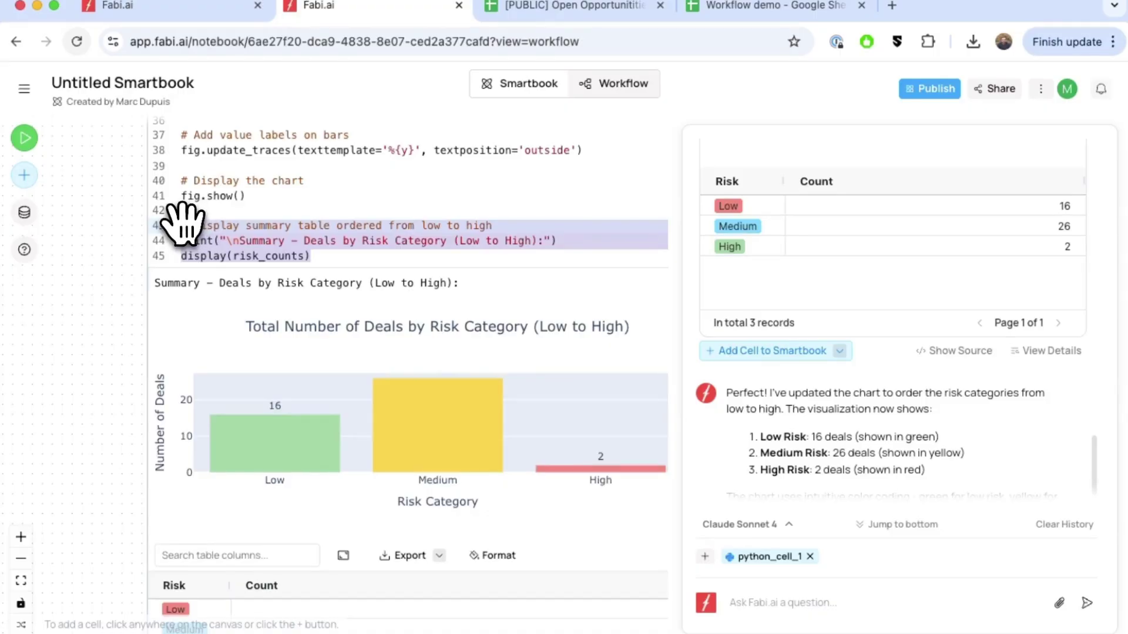
pyautogui.press('super+slash')
pyautogui.scroll(-3, 184, 224)
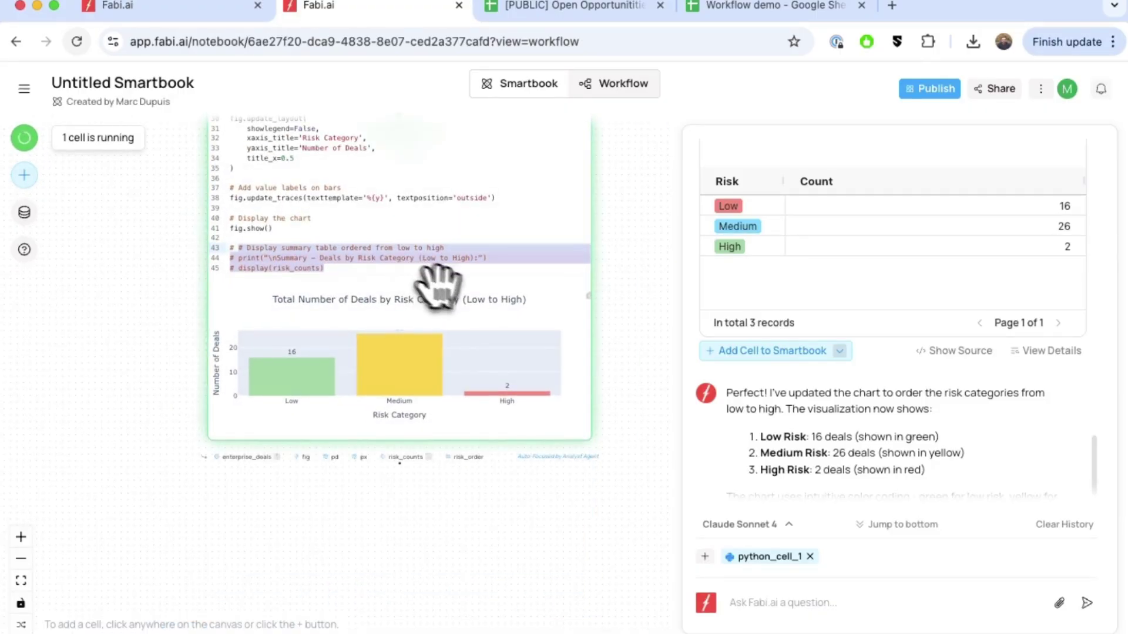
pyautogui.click(473, 217)
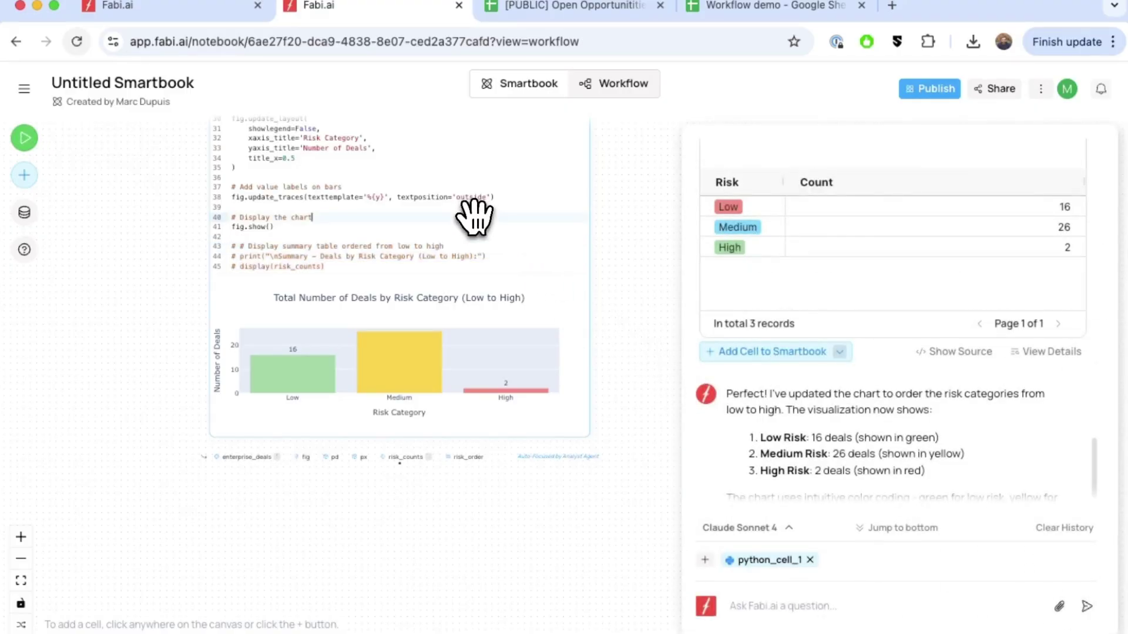
pyautogui.scroll(7, 515, 254)
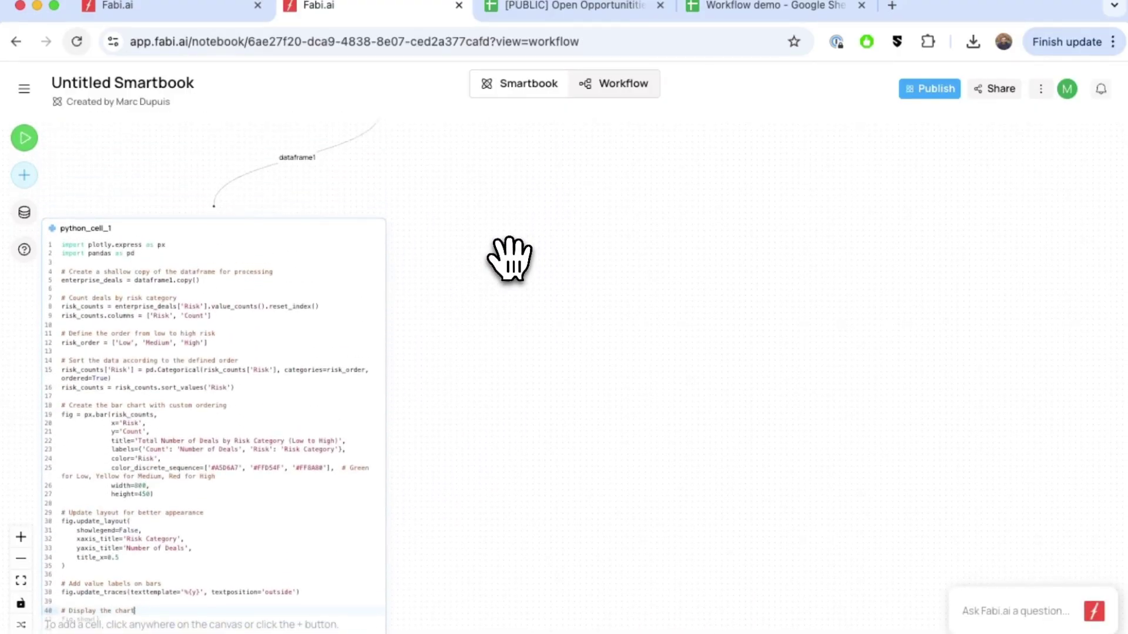
pyautogui.scroll(3, 611, 263)
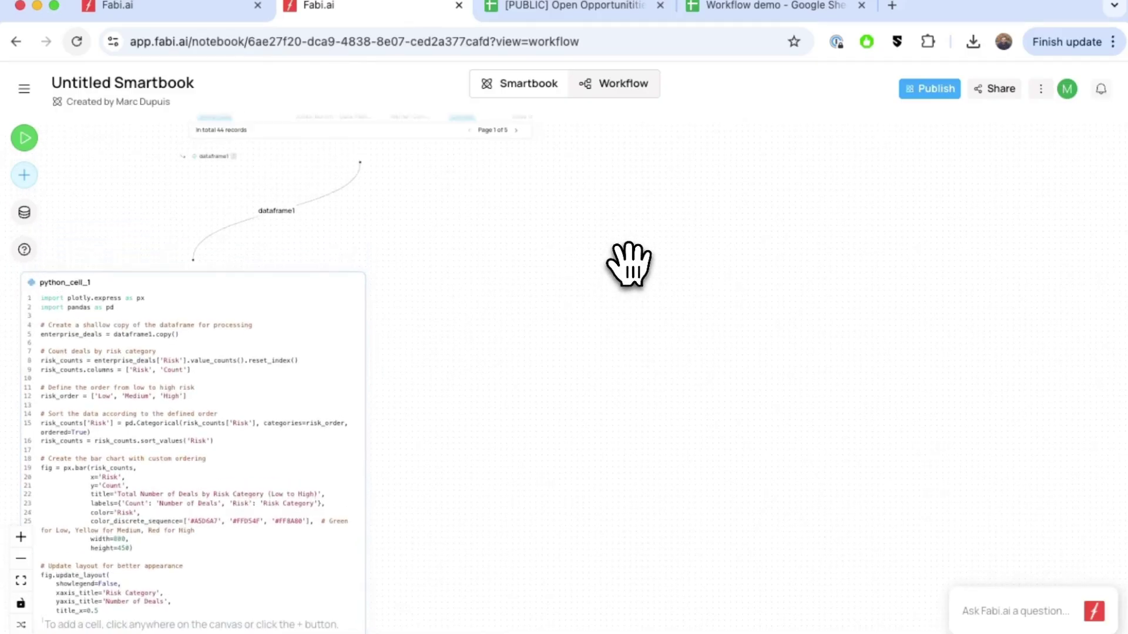
pyautogui.moveTo(242, 281); pyautogui.dragTo(134, 276)
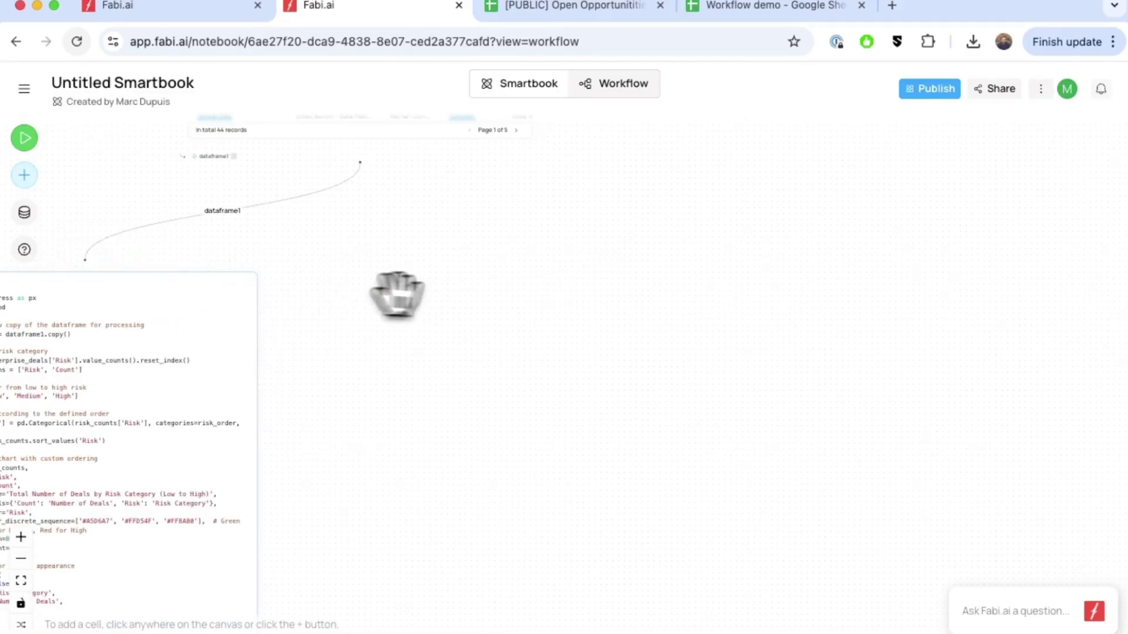
# Add an AI Summarization cell and position it under dataframe1.
pyautogui.click(460, 286)
pyautogui.scroll(-2, 446, 434)
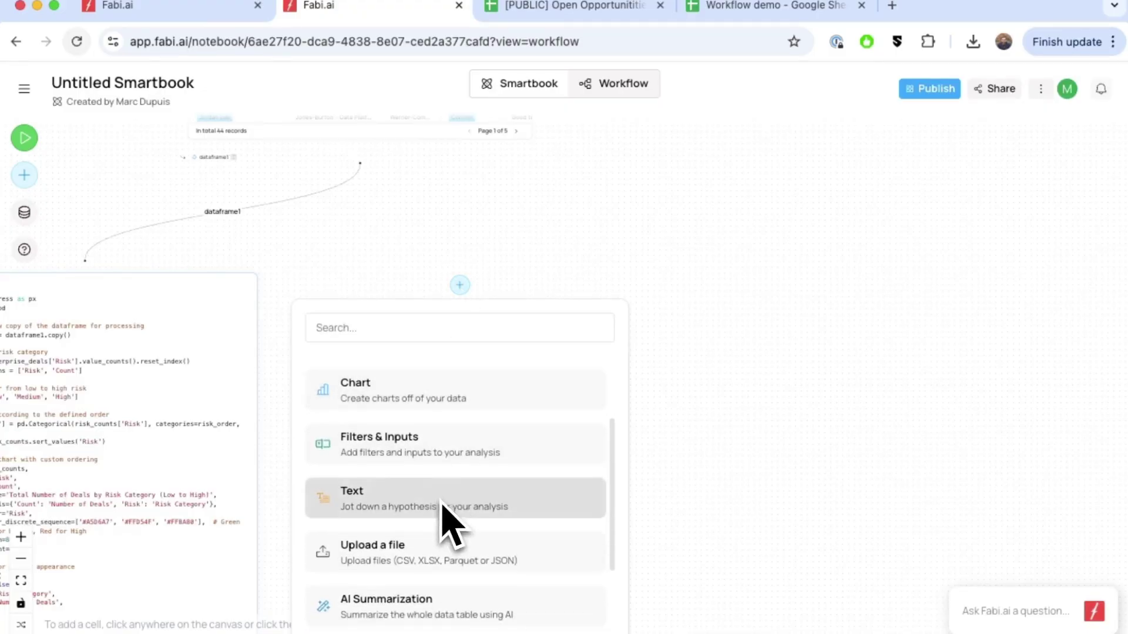
pyautogui.scroll(-1, 496, 612)
pyautogui.click(495, 609)
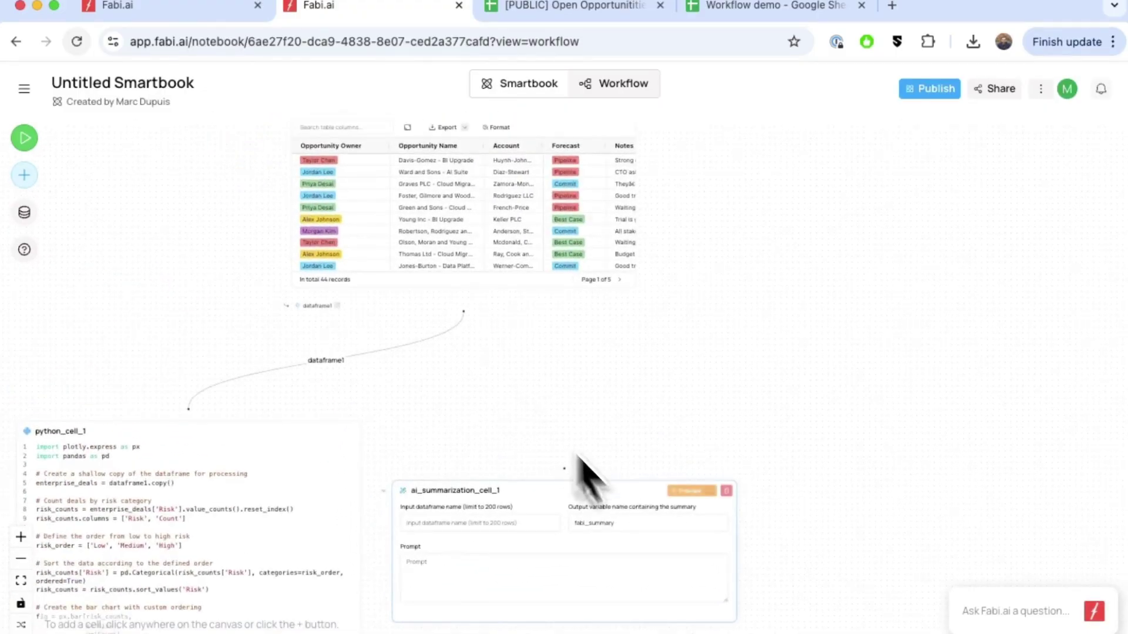
pyautogui.moveTo(625, 479); pyautogui.dragTo(705, 391)
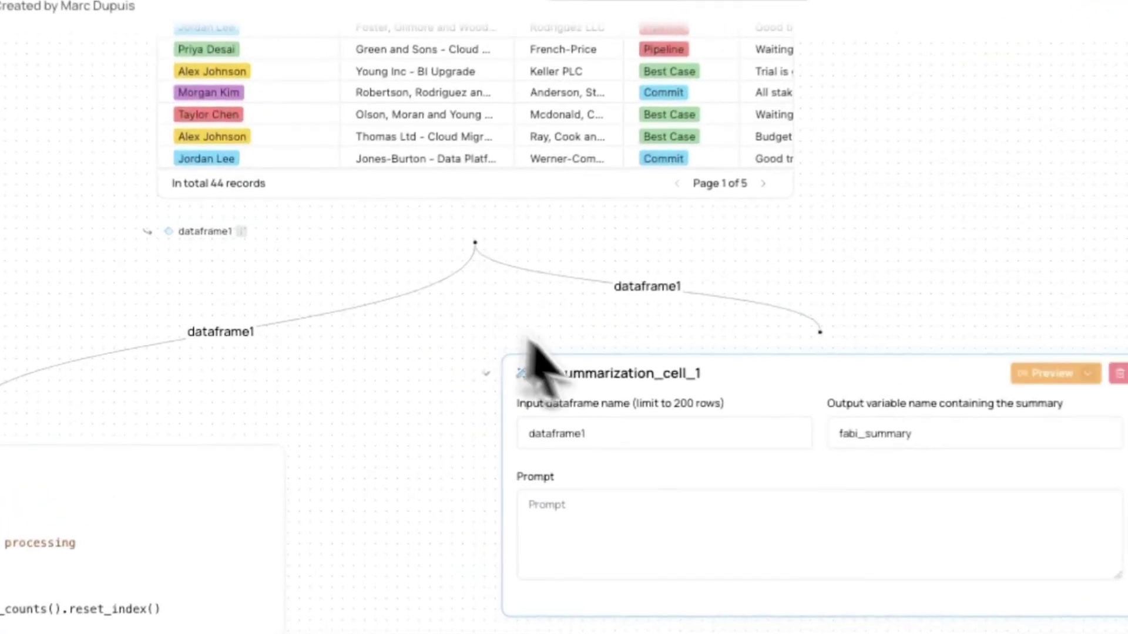
pyautogui.moveTo(726, 419); pyautogui.dragTo(766, 457)
# Rename the summarization cell's output variable to ai_generated_summary.
pyautogui.click(930, 482)
pyautogui.press('super+a')
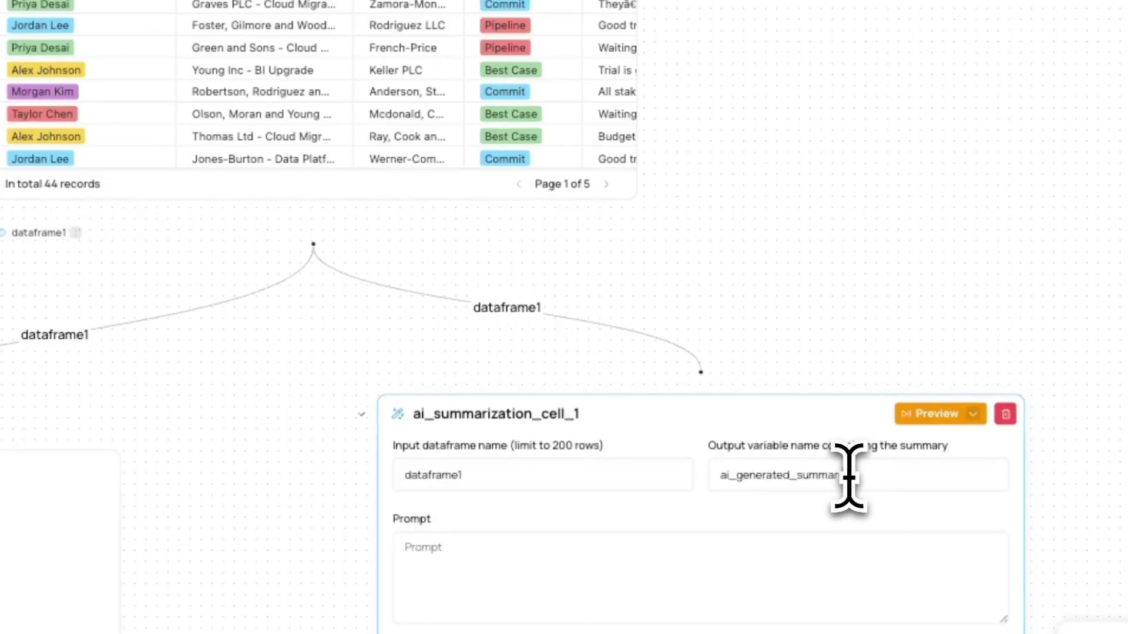
pyautogui.click(588, 579)
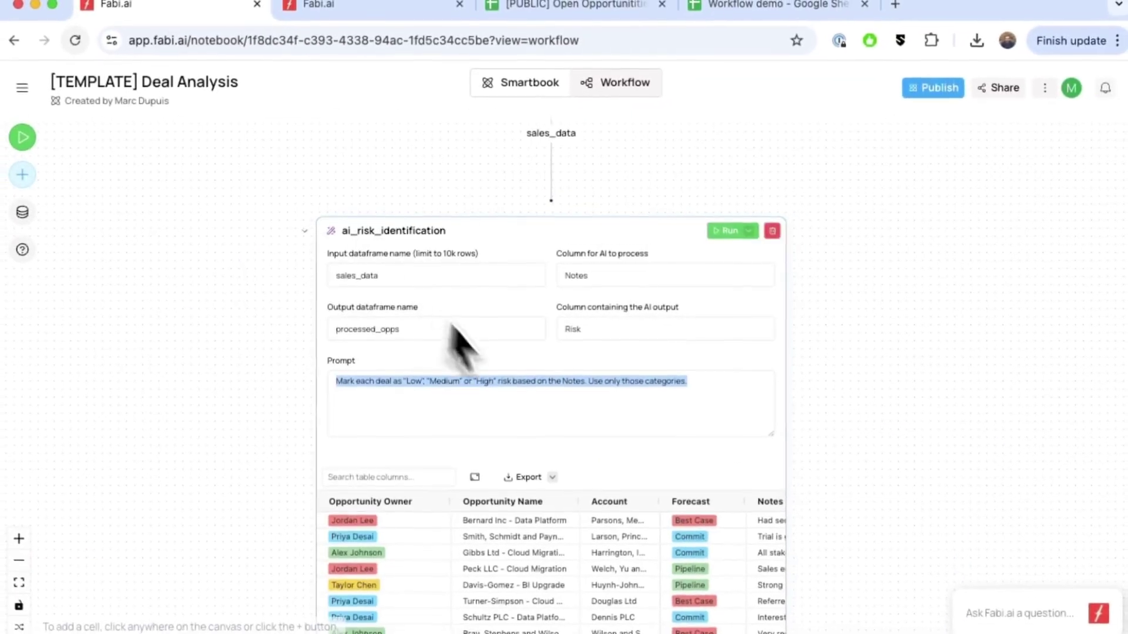
# Copy the template's executive-summary prompt about key at-risk deals into the summarization cell and preview it.
pyautogui.scroll(-6, 517, 395)
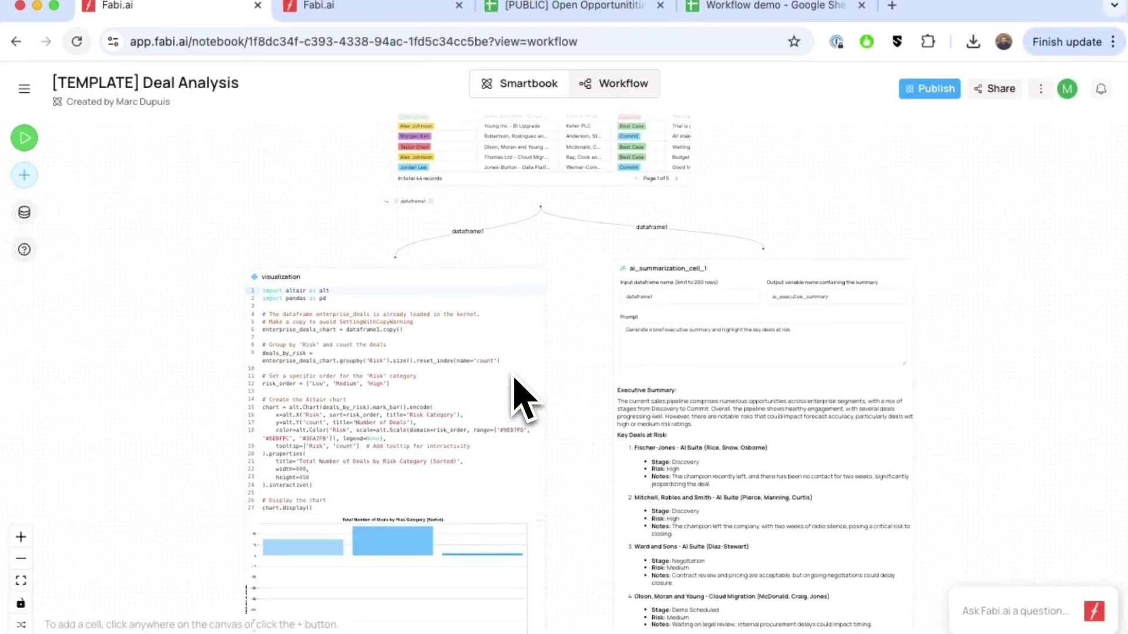
pyautogui.scroll(5, 758, 341)
pyautogui.tripleClick(769, 347)
pyautogui.press('super+c')
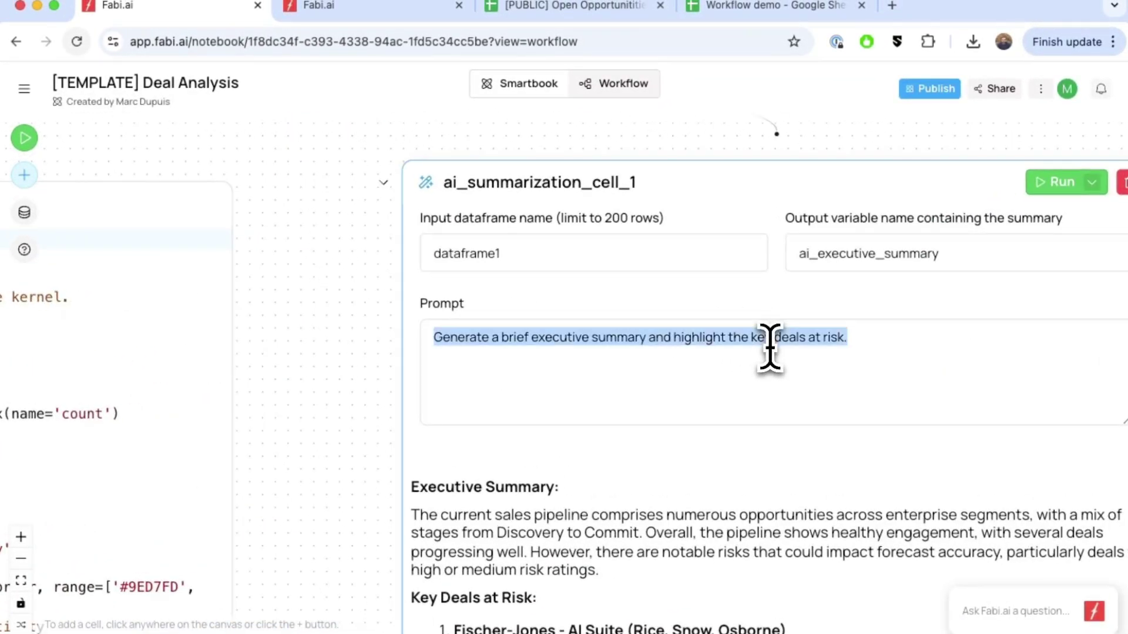
pyautogui.click(320, 12)
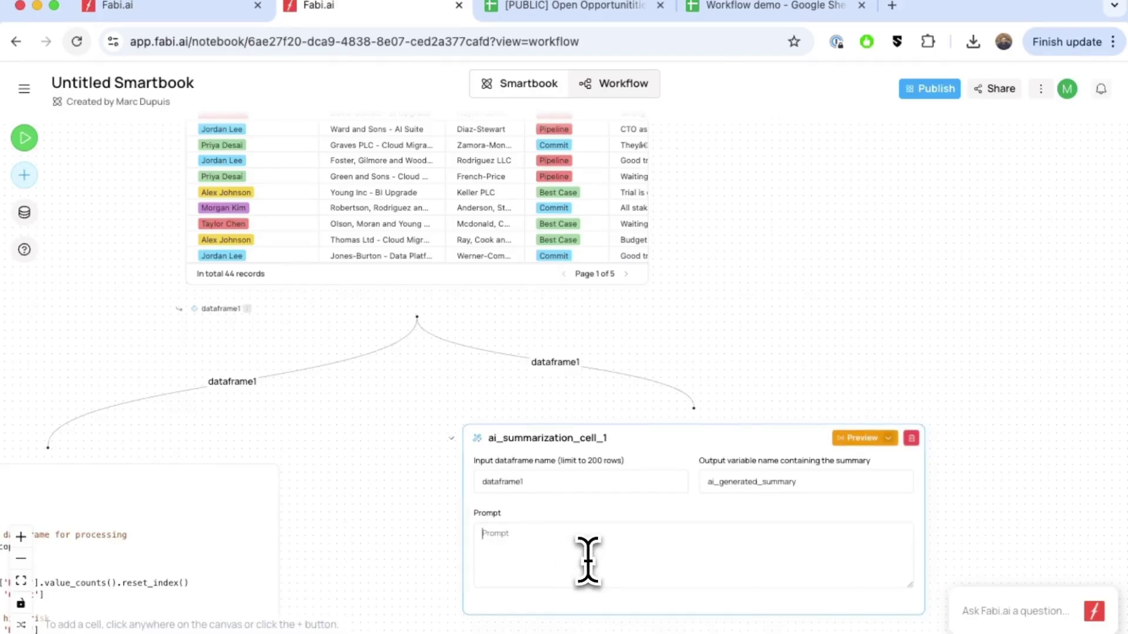
pyautogui.press('super+v')
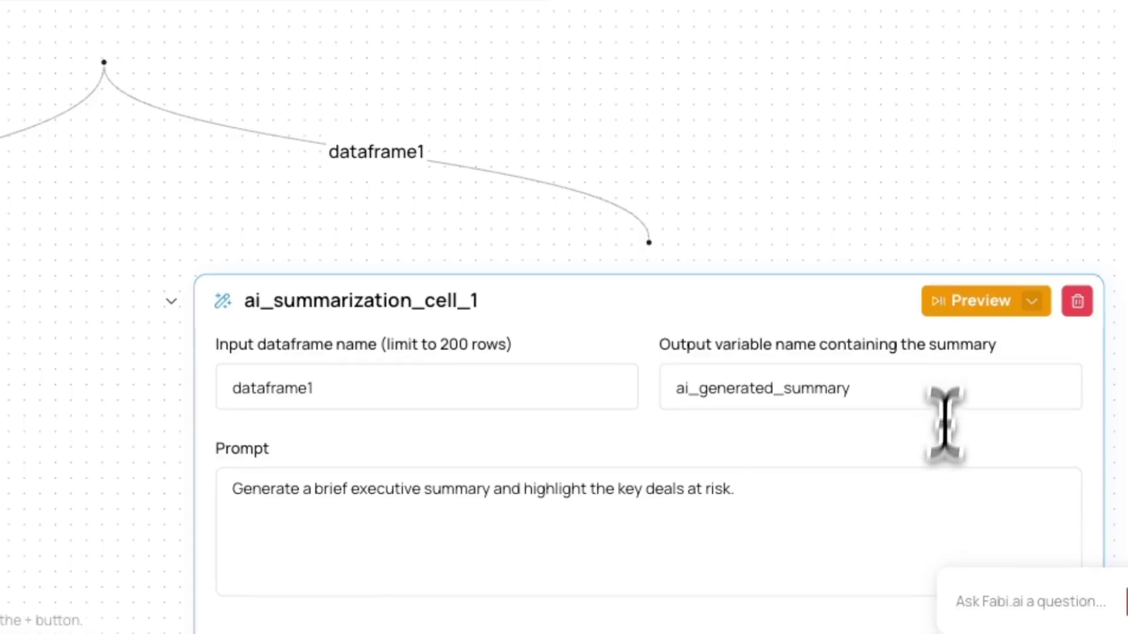
pyautogui.click(966, 308)
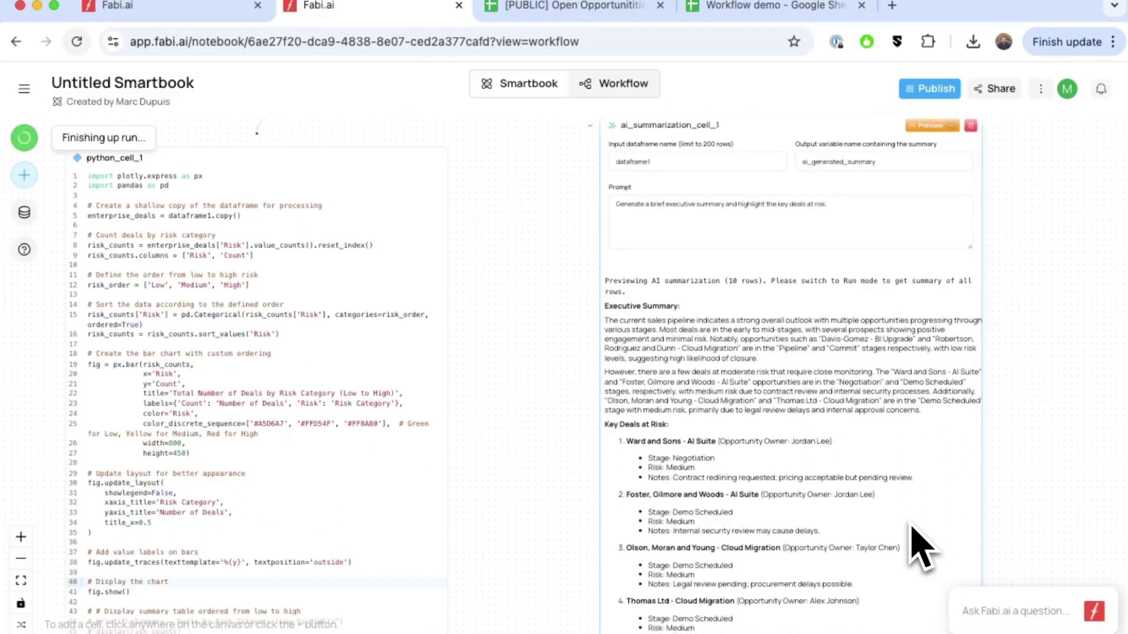
# Review the 10-row preview summary listing four medium-risk key deals.
pyautogui.scroll(5, 916, 534)
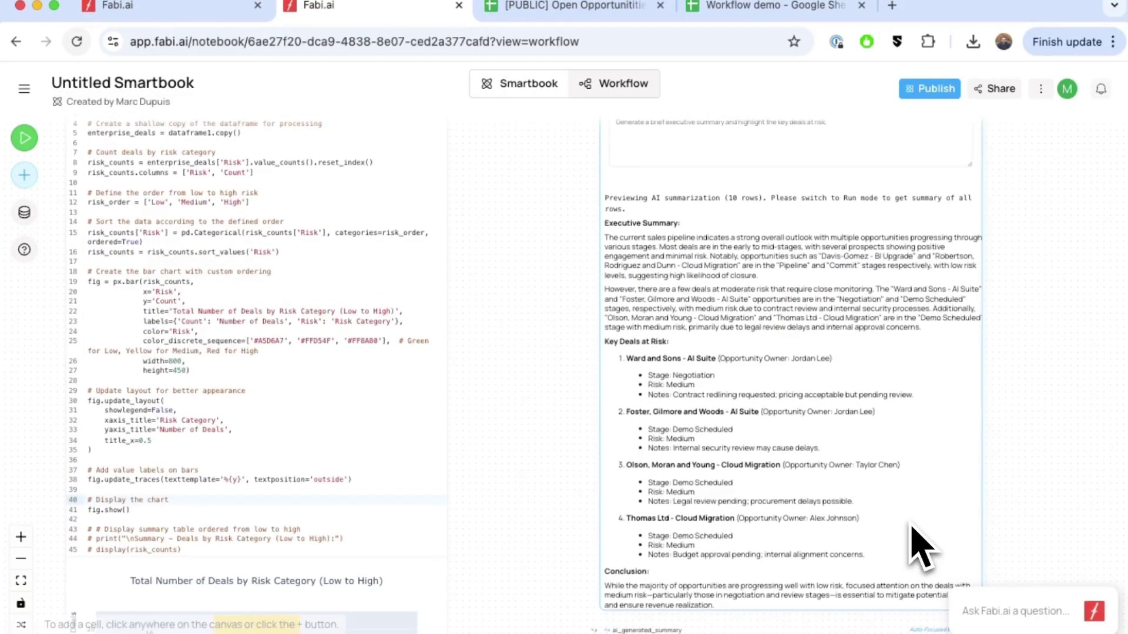
pyautogui.click(952, 140)
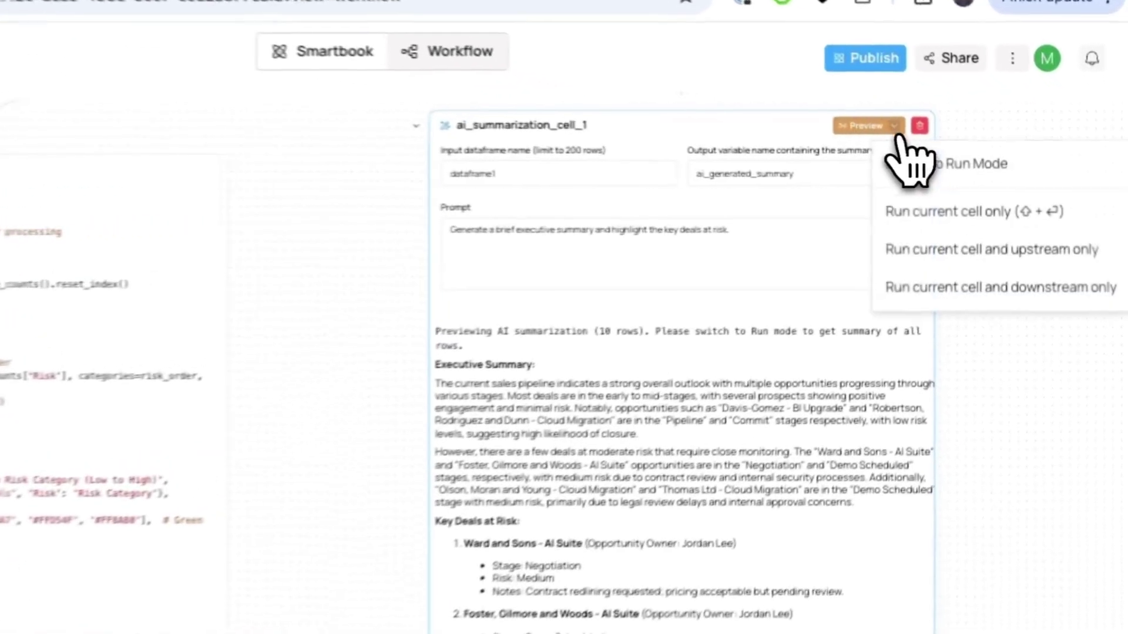
# Run the summarization in full mode over all 36 deals, review it, and nudge the cell down.
pyautogui.click(985, 169)
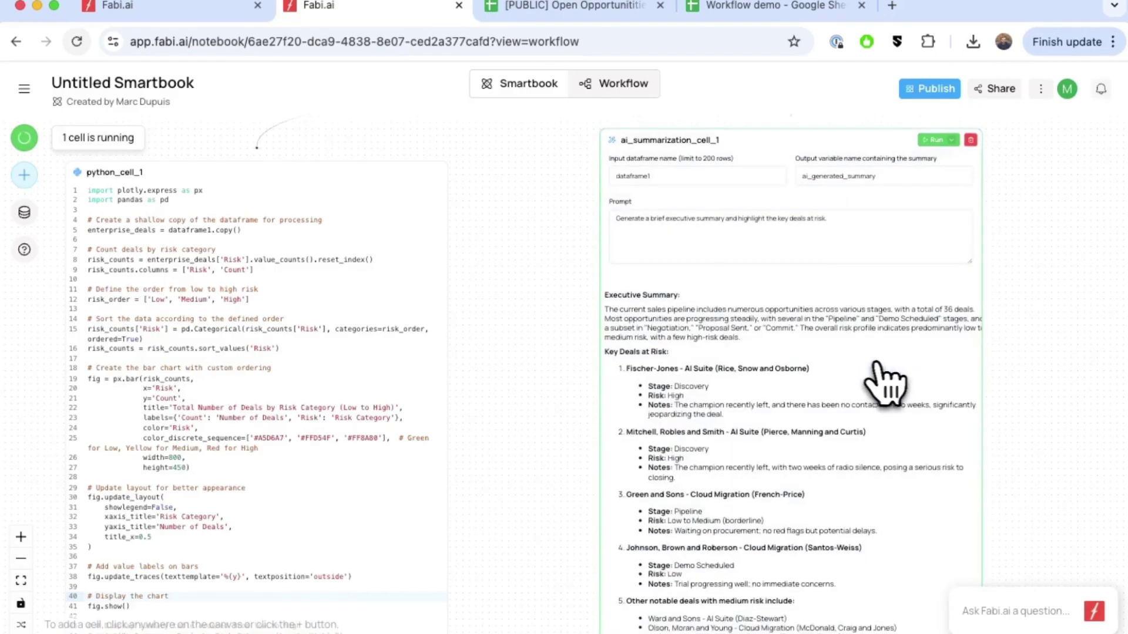
pyautogui.scroll(-4, 933, 428)
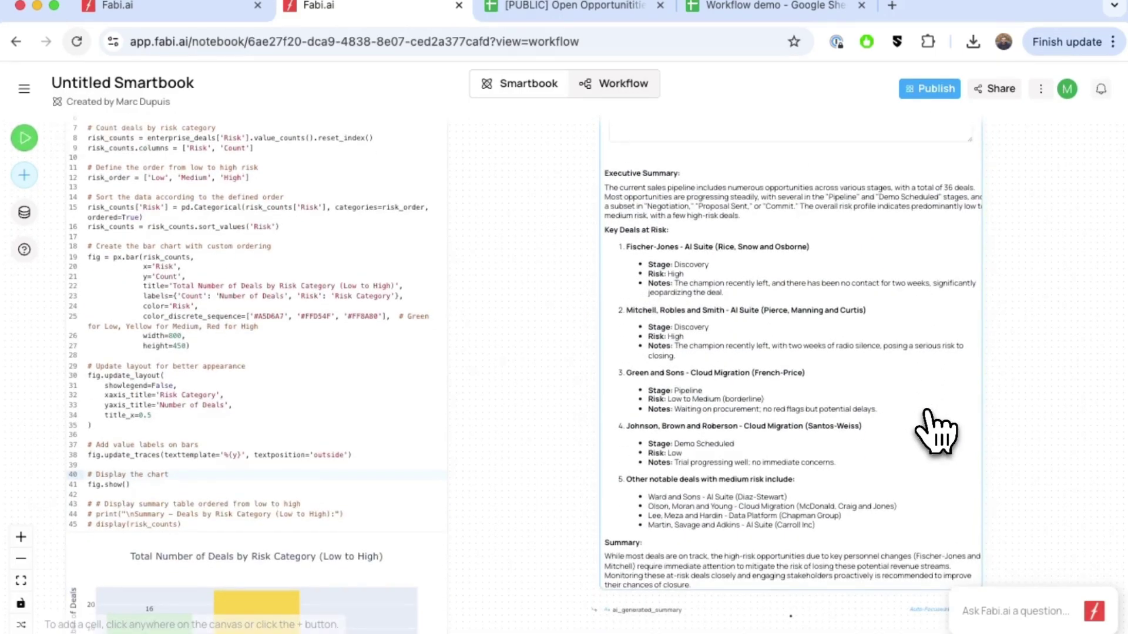
pyautogui.scroll(5, 934, 432)
pyautogui.scroll(3, 912, 415)
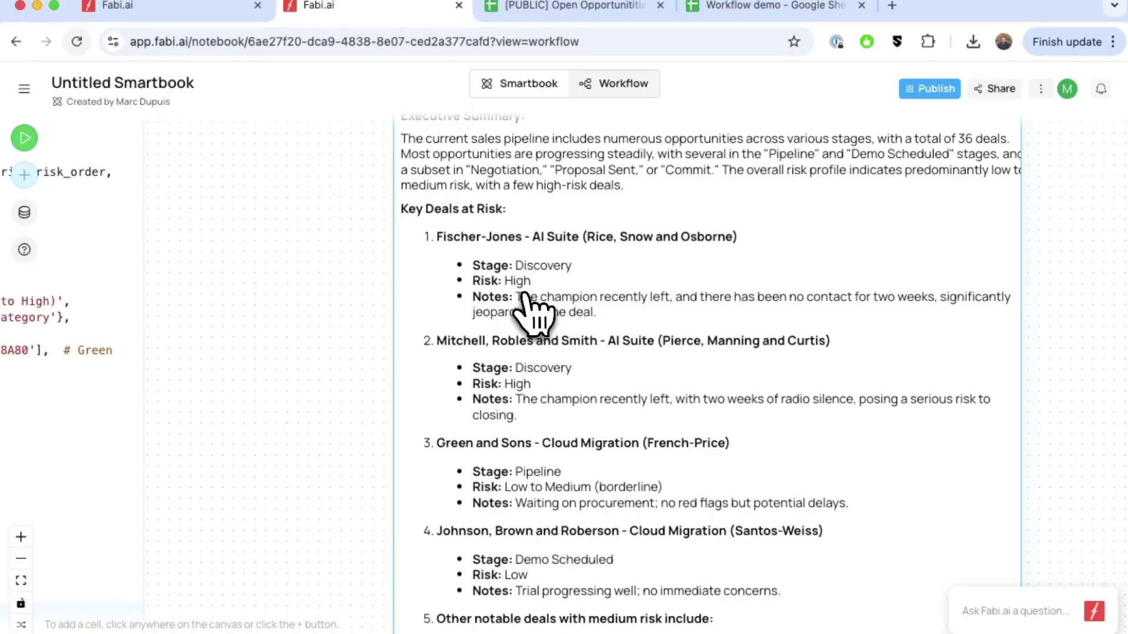
pyautogui.hscroll(-2, 534, 303)
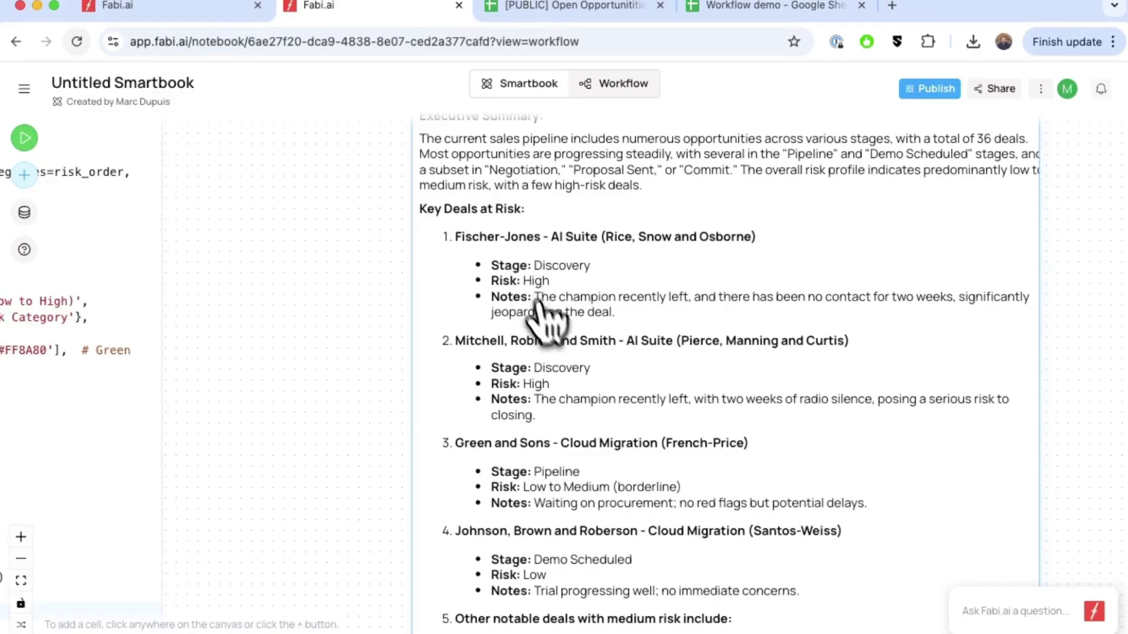
pyautogui.scroll(-4, 580, 360)
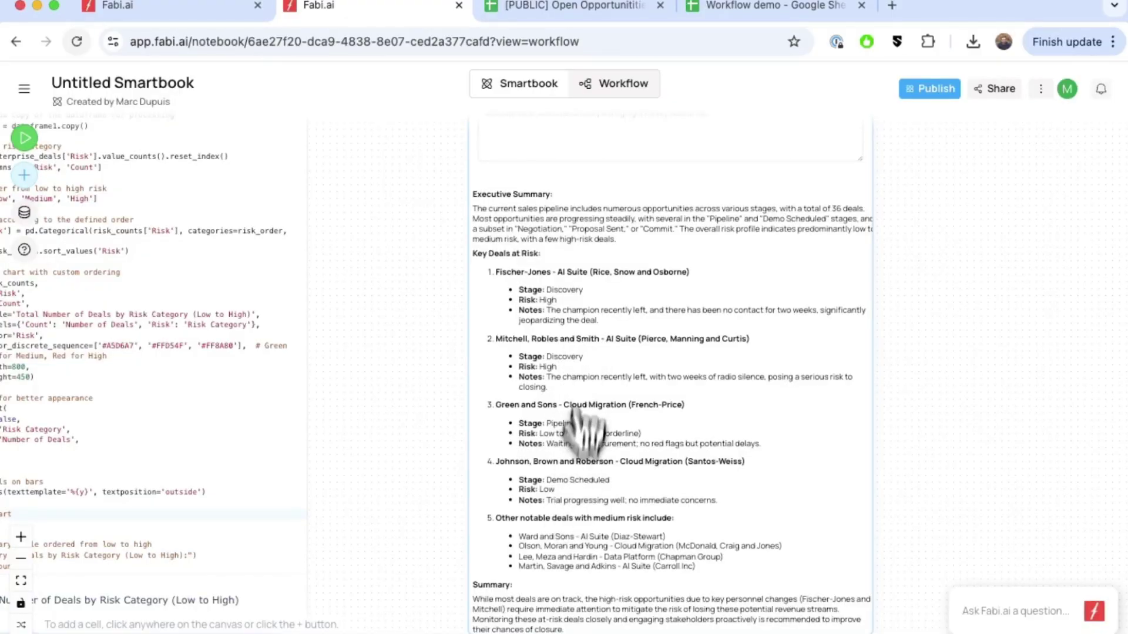
pyautogui.scroll(-2, 567, 551)
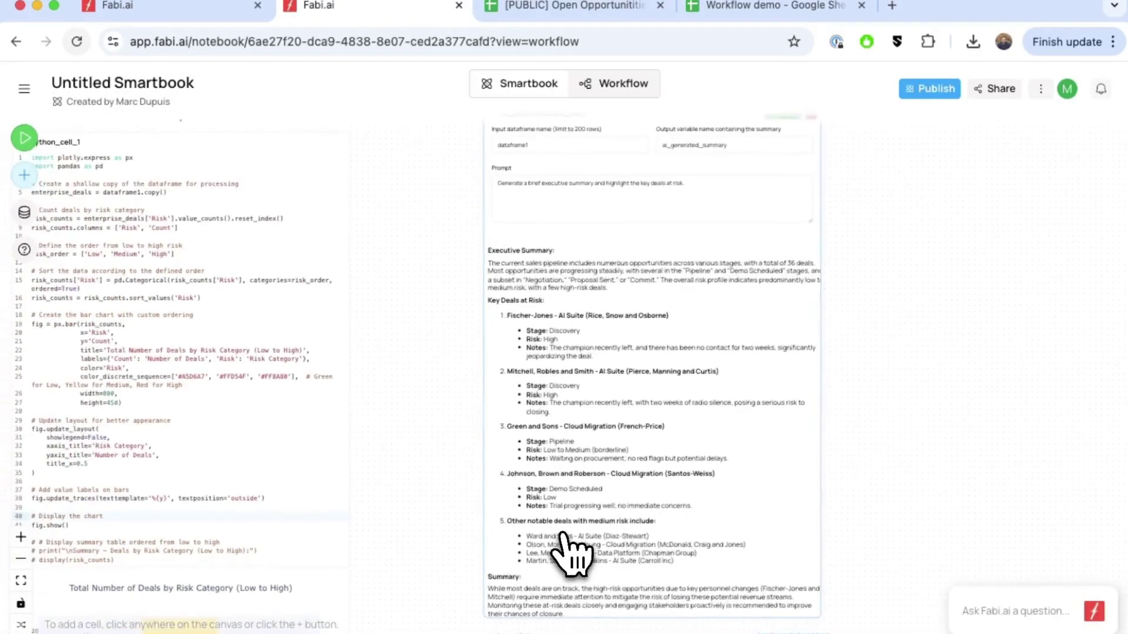
pyautogui.scroll(5, 640, 459)
pyautogui.hscroll(-2, 625, 404)
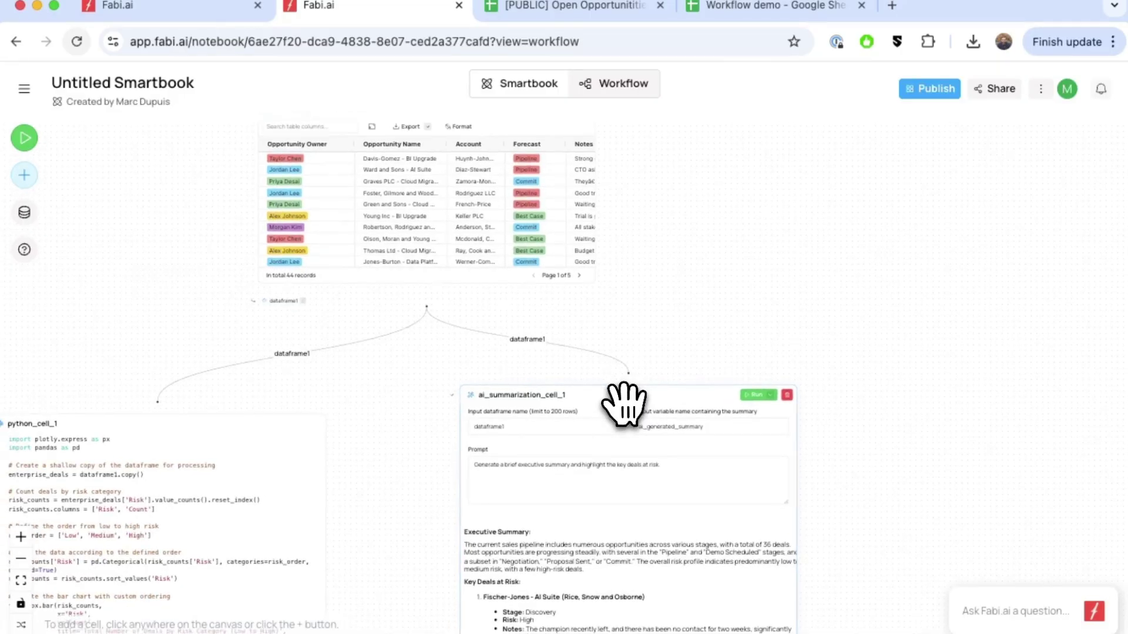
pyautogui.moveTo(627, 395); pyautogui.dragTo(632, 440)
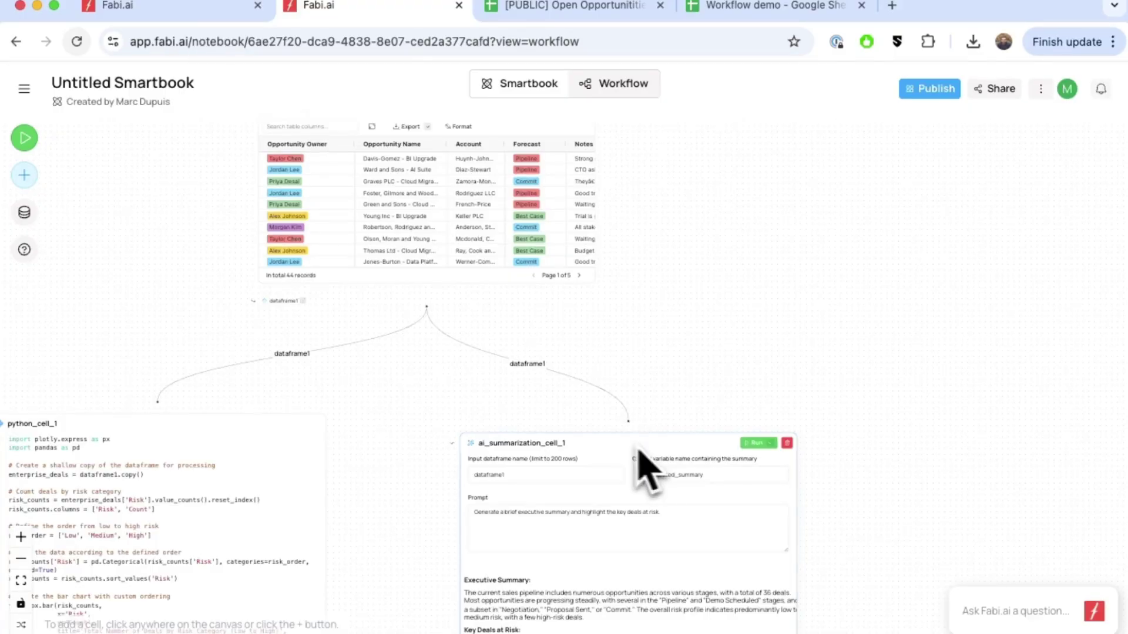
pyautogui.hscroll(5, 802, 420)
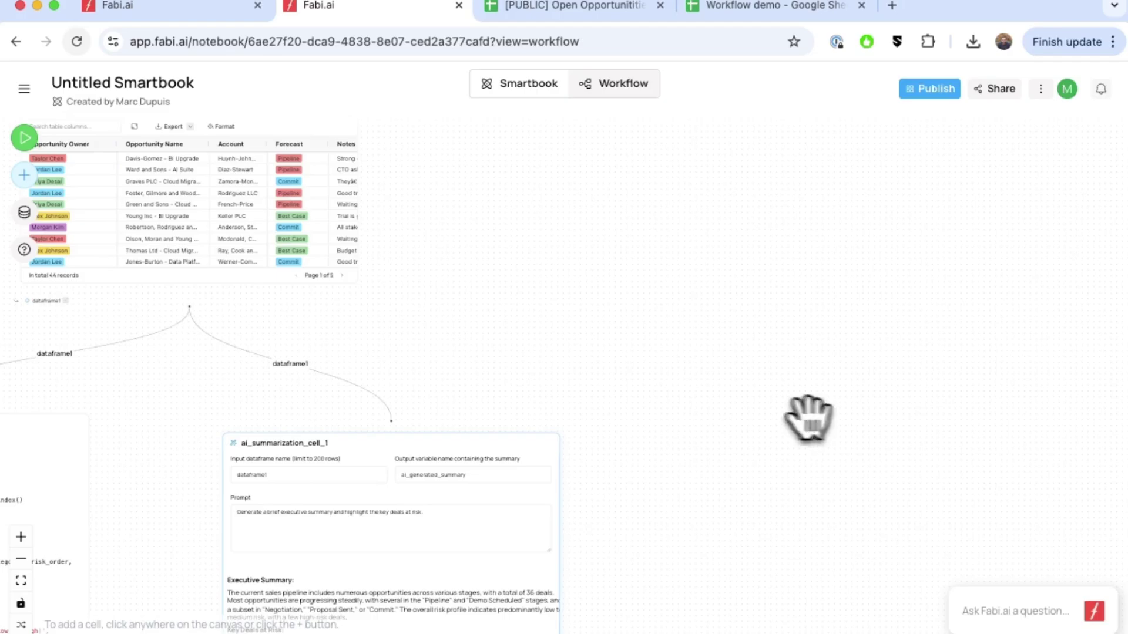
# Add a Google Sheet Push cell pushing dataframe1 to Sheet1 at A1 in Override mode.
pyautogui.click(763, 402)
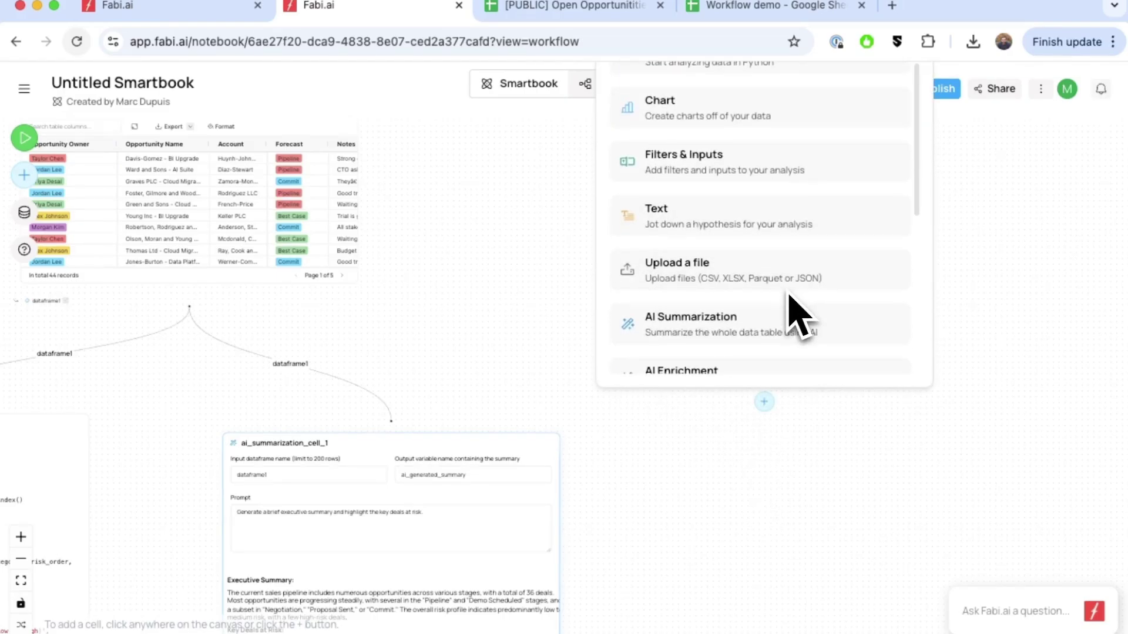
pyautogui.scroll(-3, 789, 300)
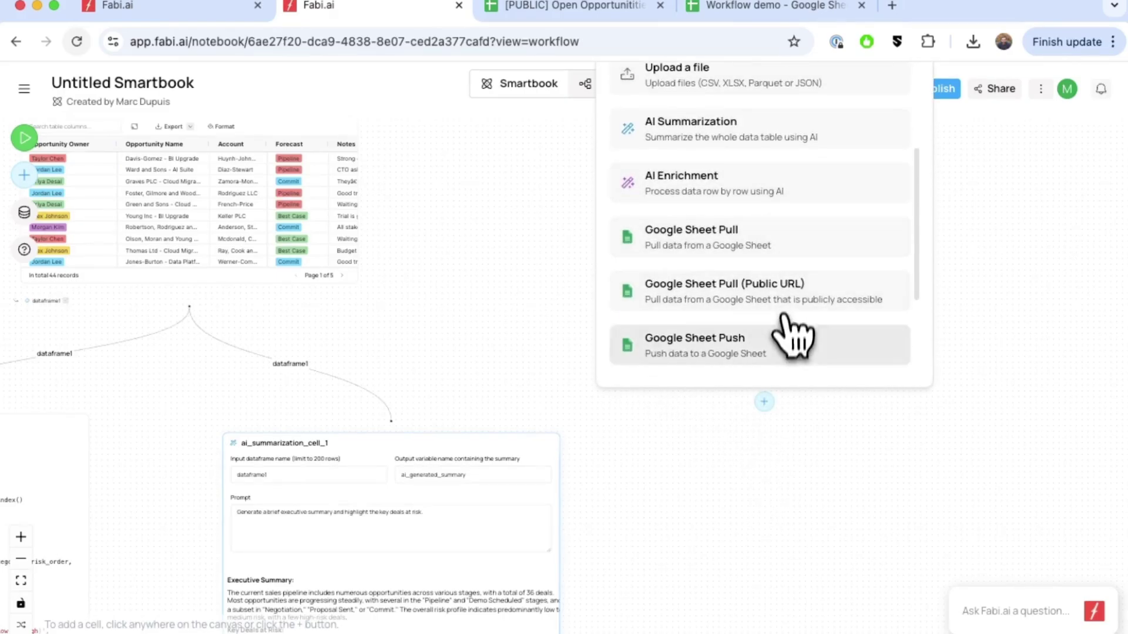
pyautogui.click(781, 354)
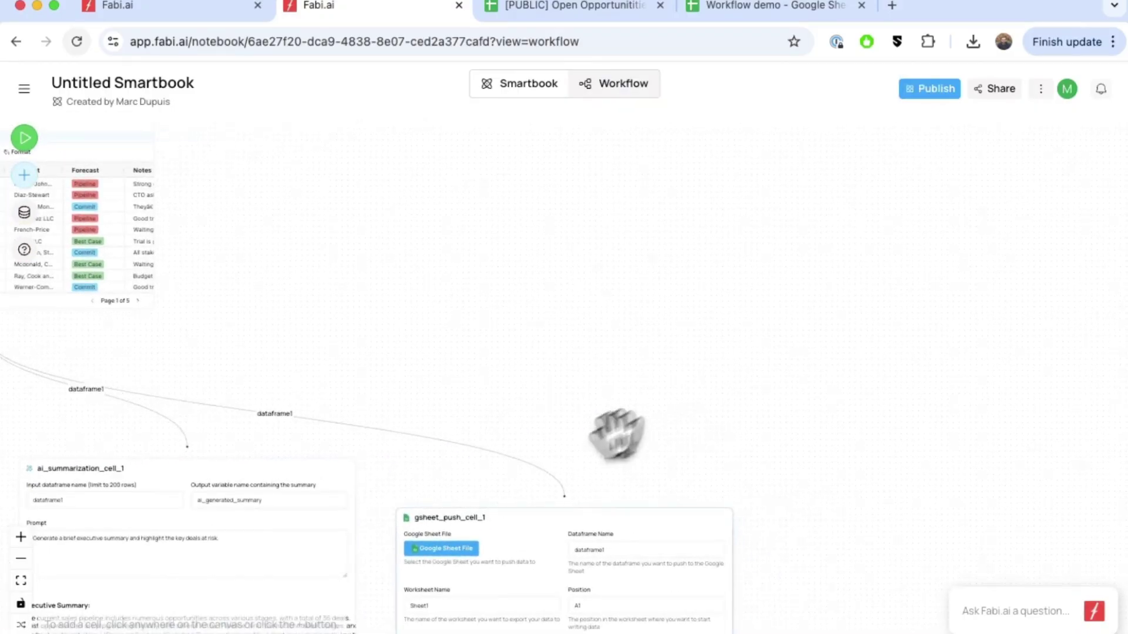
pyautogui.moveTo(531, 517); pyautogui.dragTo(597, 448)
pyautogui.scroll(-1, 699, 480)
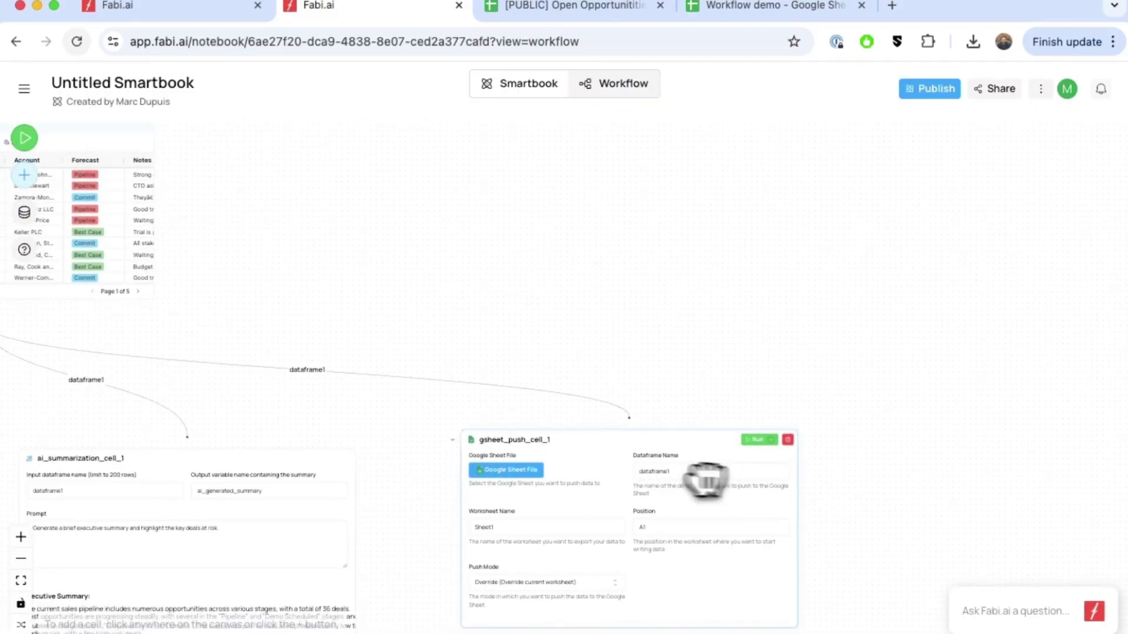
pyautogui.scroll(2, 679, 467)
pyautogui.hscroll(-5, 681, 469)
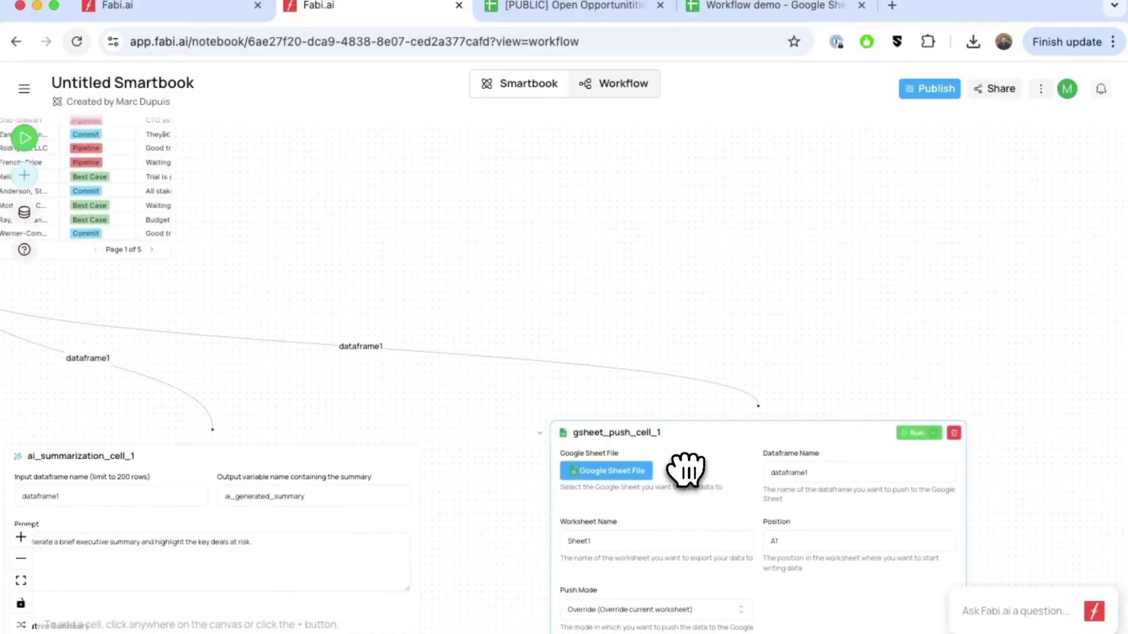
pyautogui.scroll(1, 840, 475)
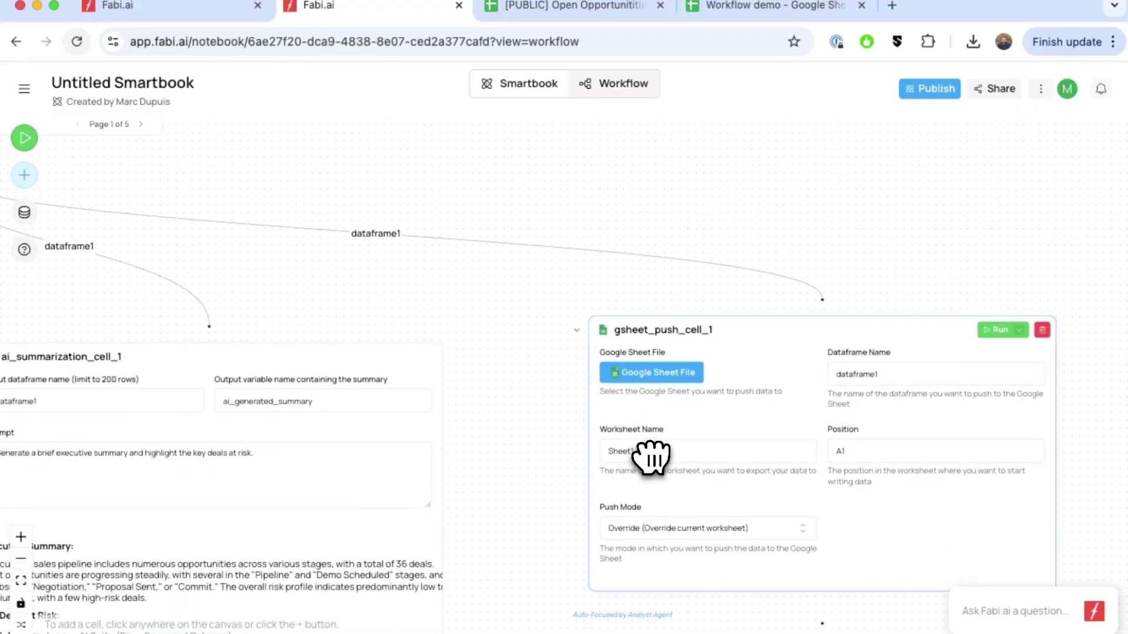
pyautogui.click(722, 8)
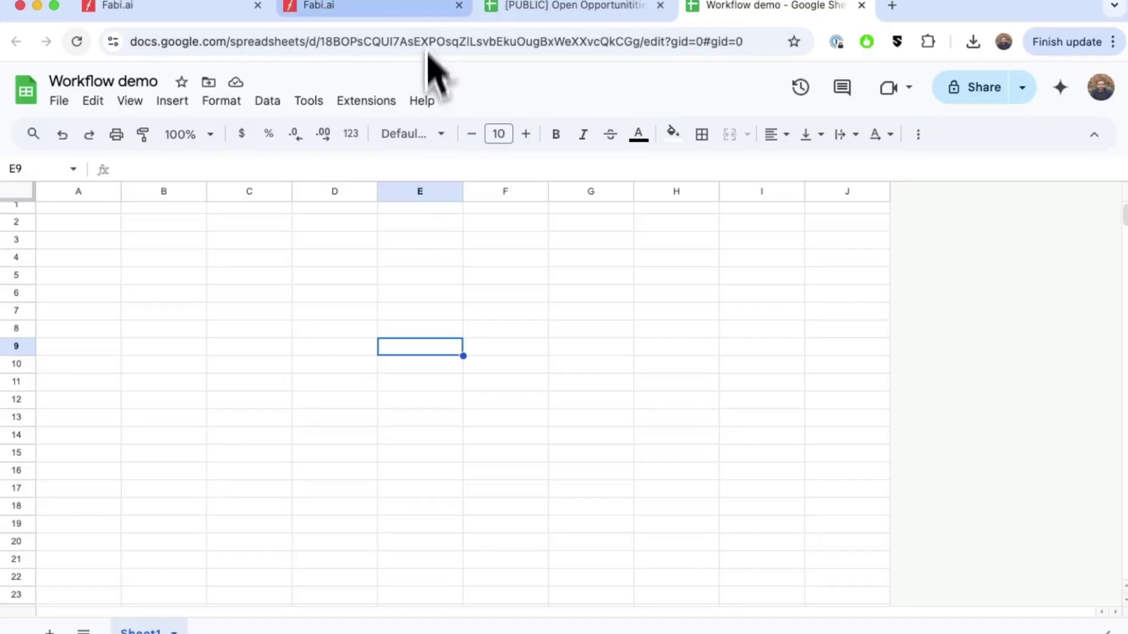
pyautogui.click(371, 17)
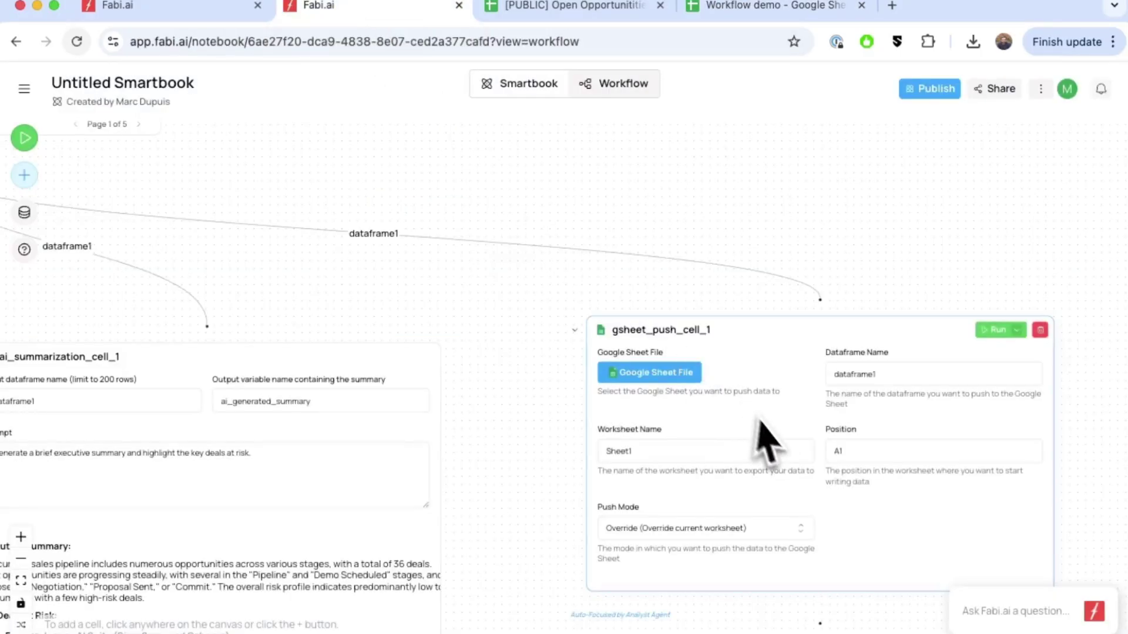
pyautogui.click(709, 12)
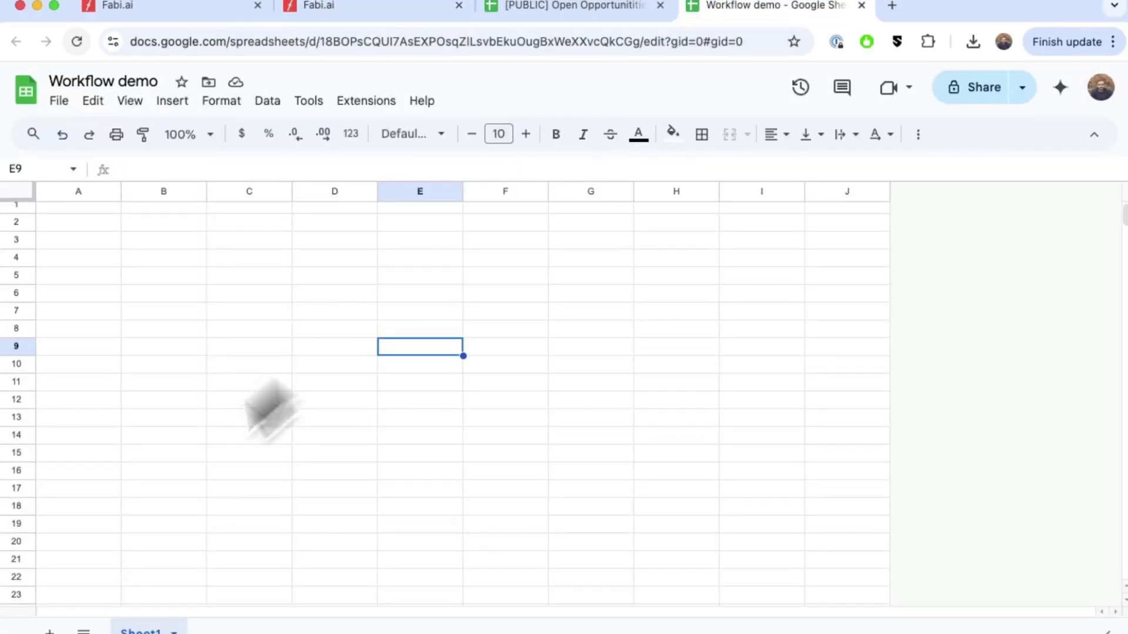
pyautogui.click(372, 17)
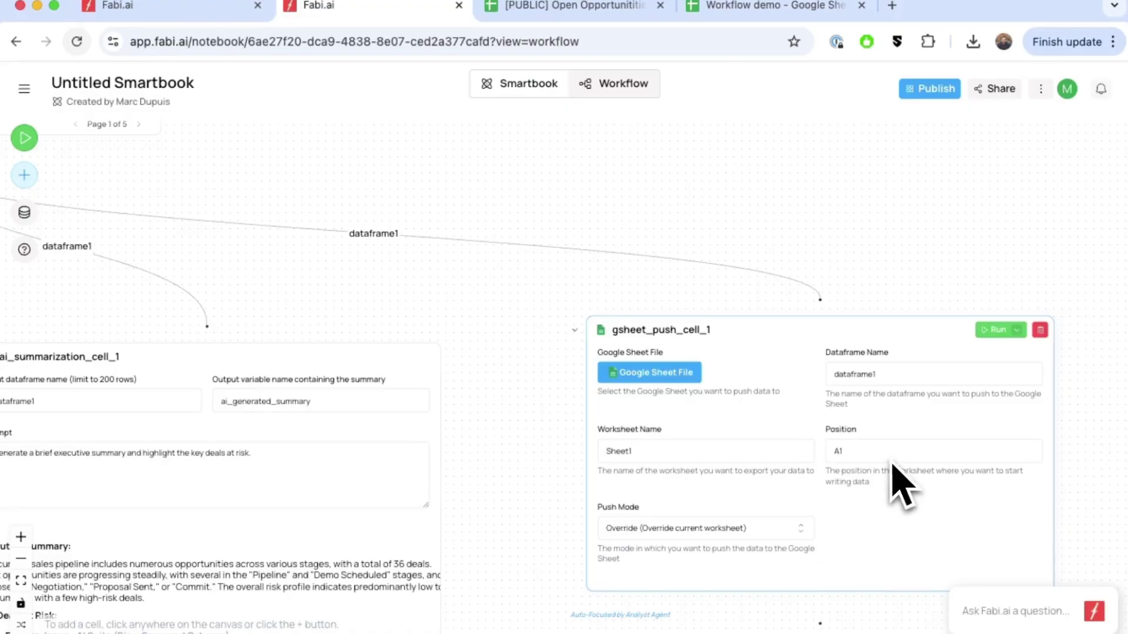
pyautogui.click(670, 376)
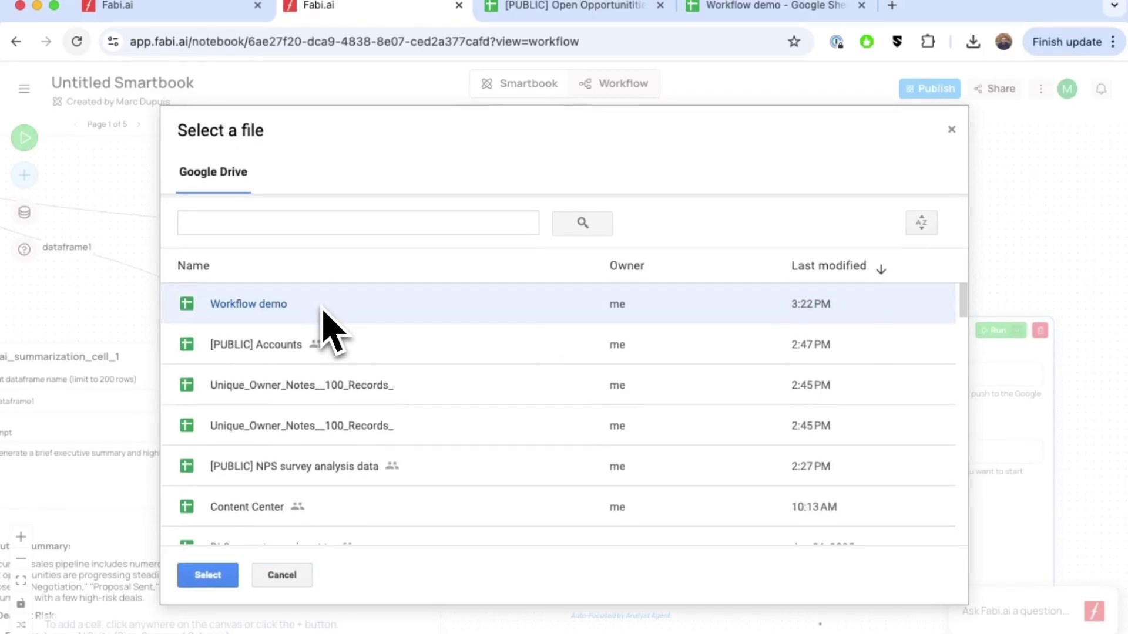
# Push the data to the Workflow demo spreadsheet, run the cell, and switch to that sheet.
pyautogui.click(229, 576)
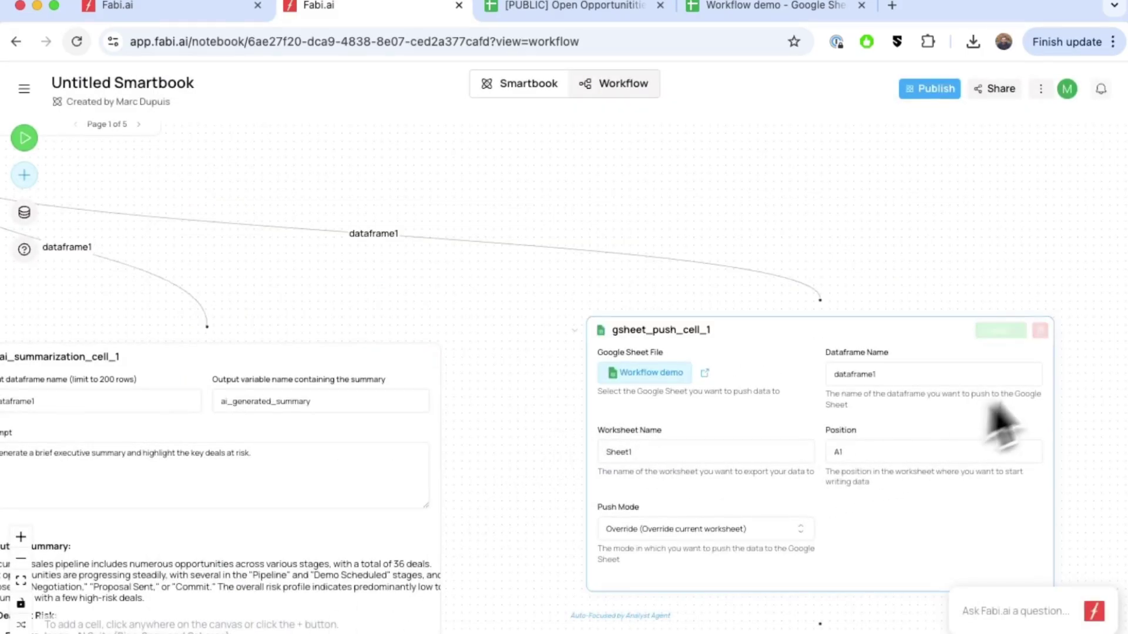
pyautogui.click(996, 331)
pyautogui.click(763, 6)
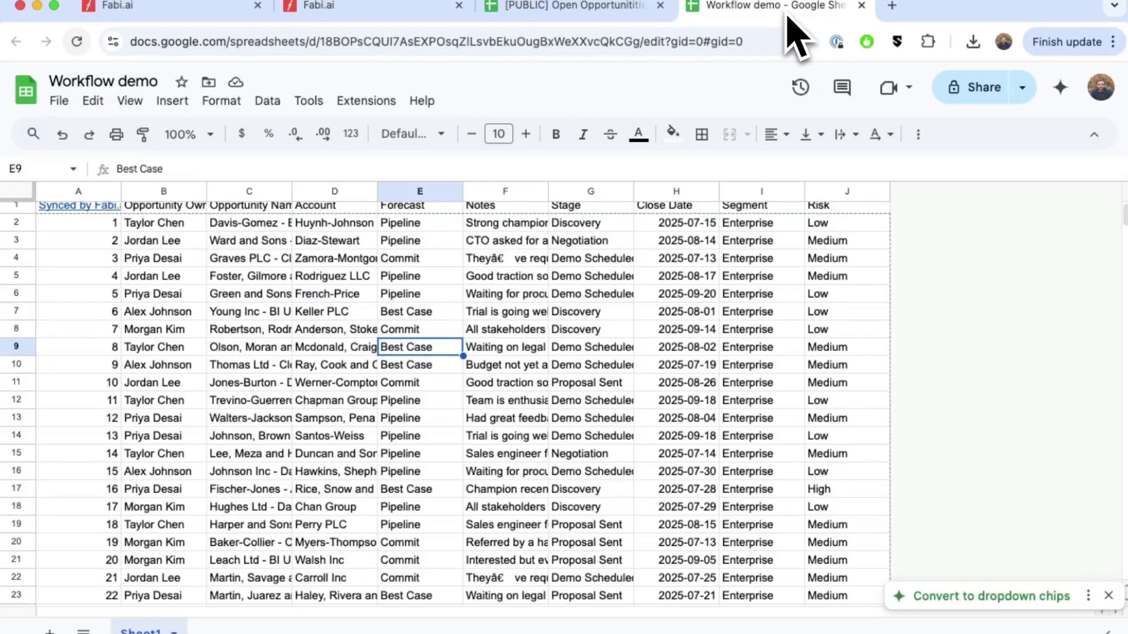
# Check the pushed Risk values in J2:J17 against the Open Opportunities sheet, then return to Fabi.ai.
pyautogui.moveTo(846, 229); pyautogui.dragTo(869, 504)
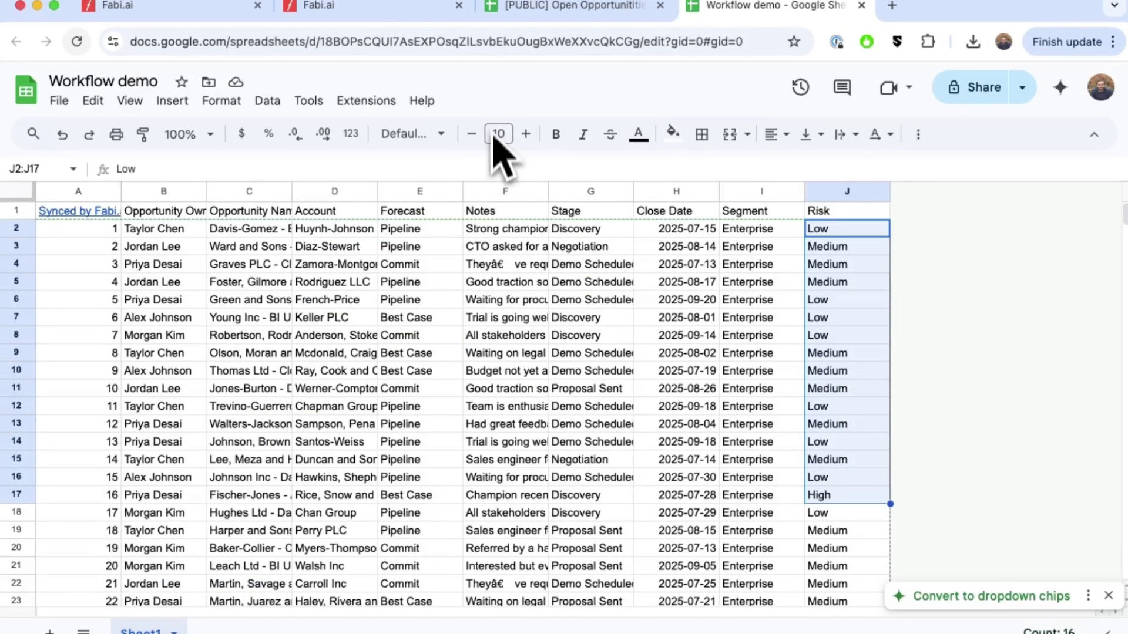
pyautogui.click(520, 11)
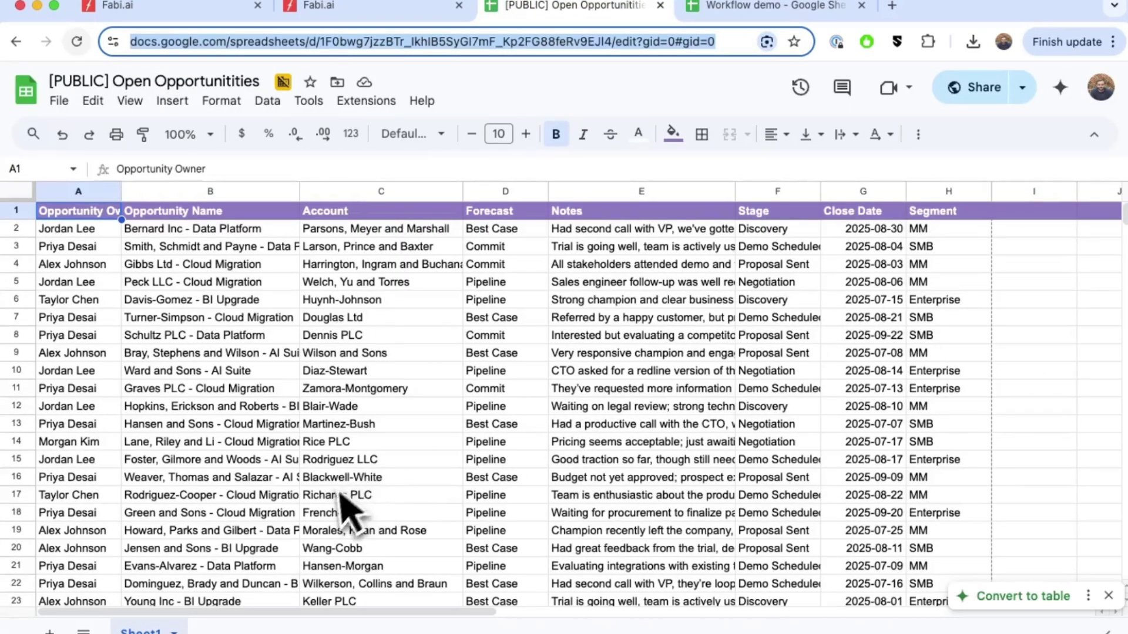
pyautogui.click(720, 11)
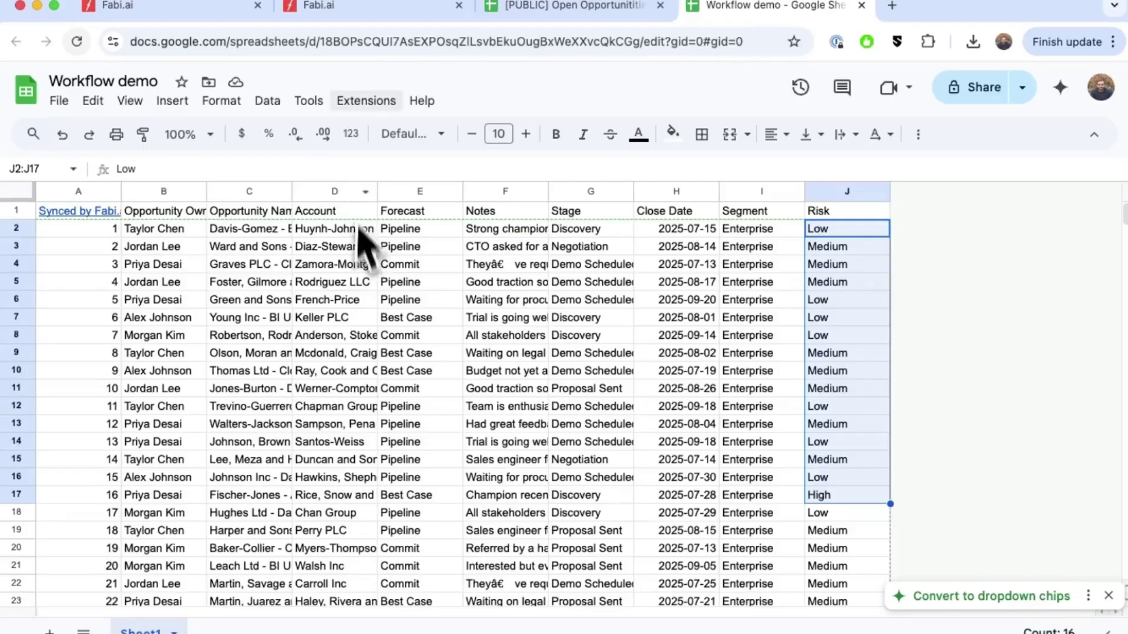
pyautogui.click(352, 8)
pyautogui.scroll(-3, 478, 323)
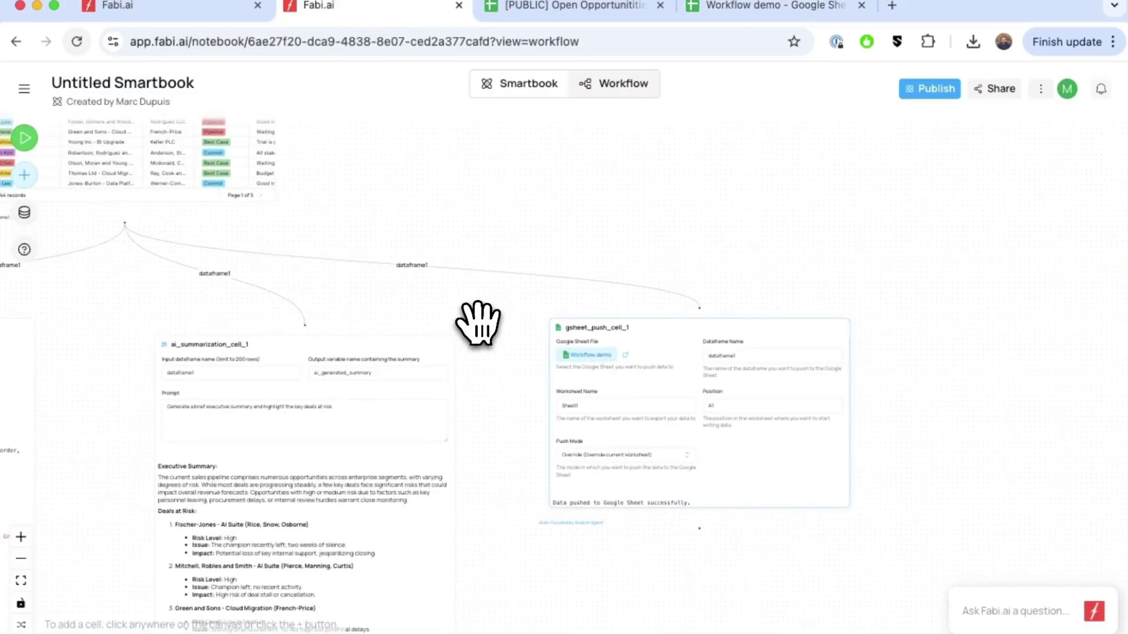
pyautogui.hscroll(-5, 478, 322)
pyautogui.scroll(-3, 478, 322)
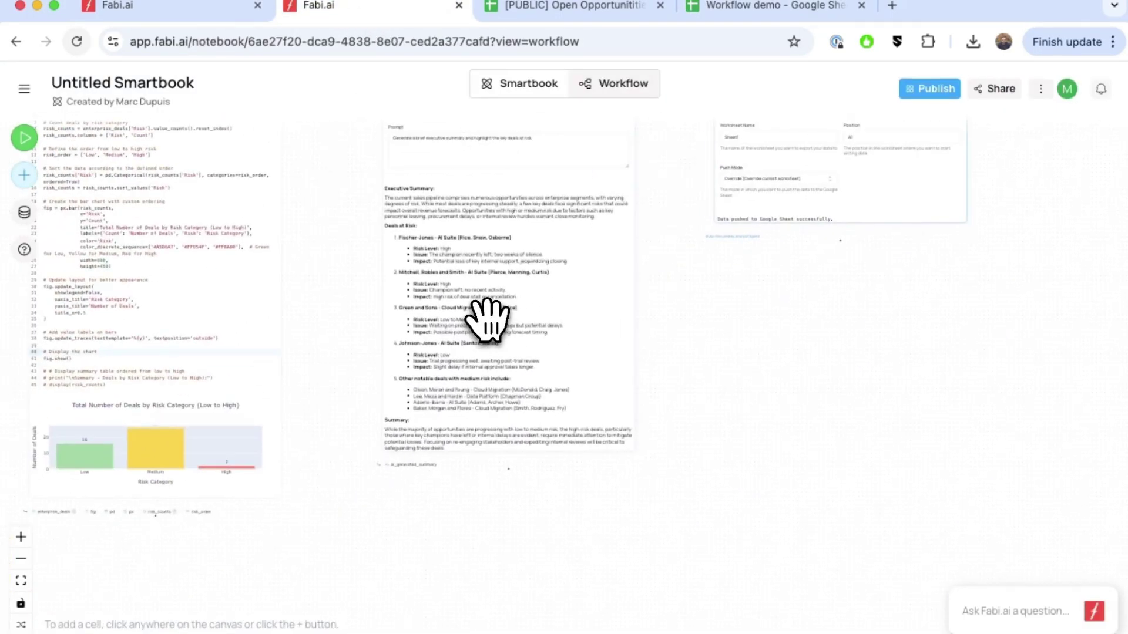
# Add an Email Send cell with subject 'Weekly deal summary' and move it into view.
pyautogui.hscroll(-5, 478, 322)
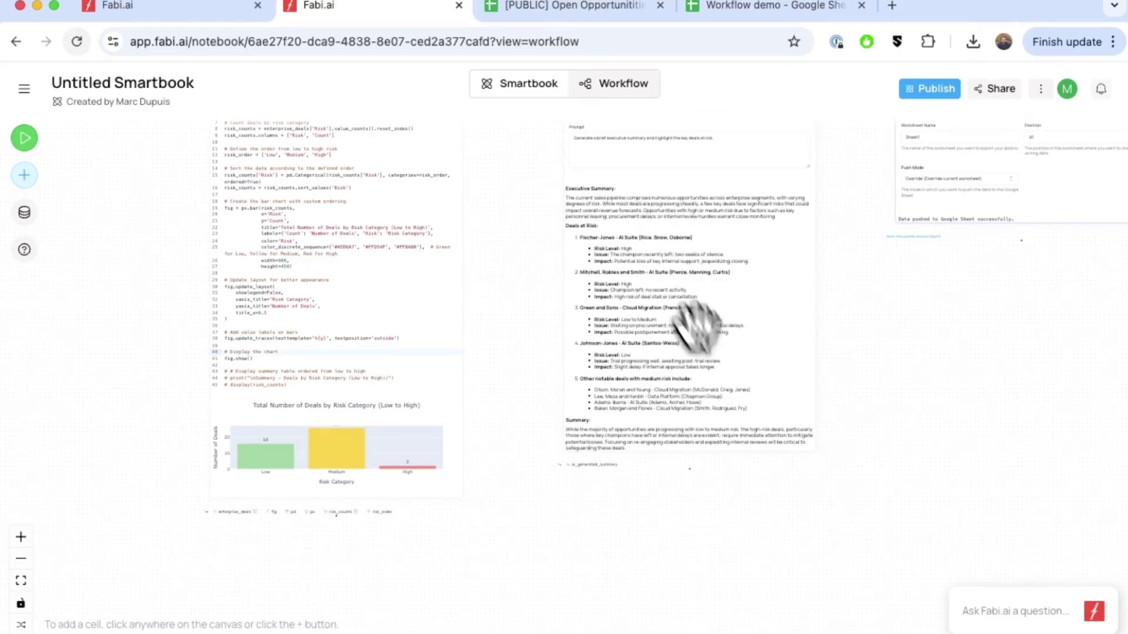
pyautogui.scroll(-10, 373, 373)
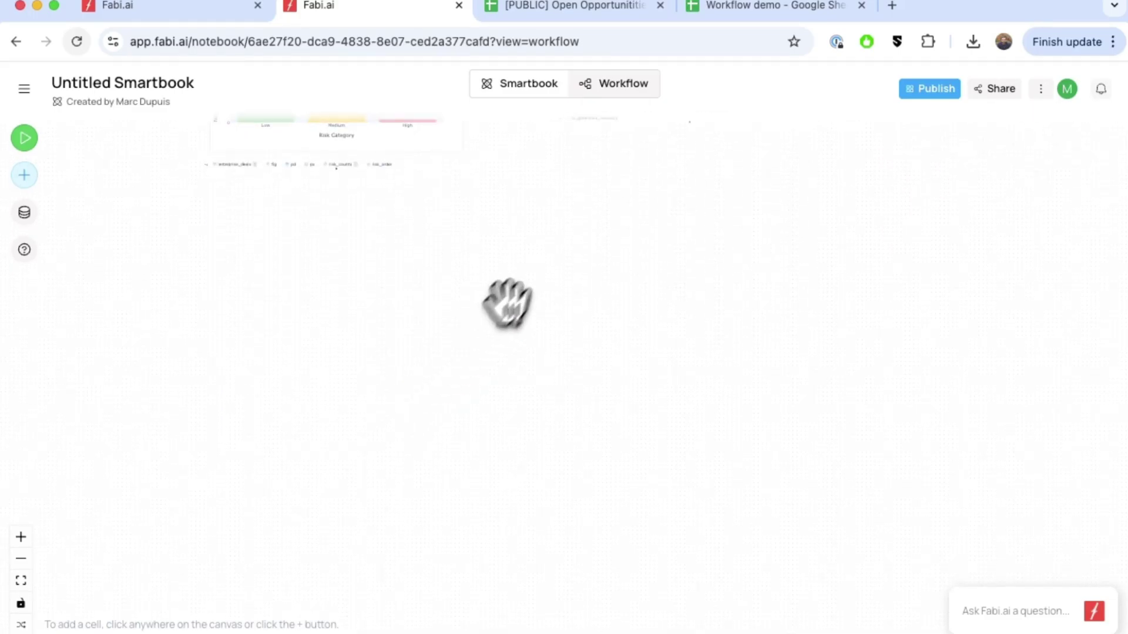
pyautogui.click(493, 251)
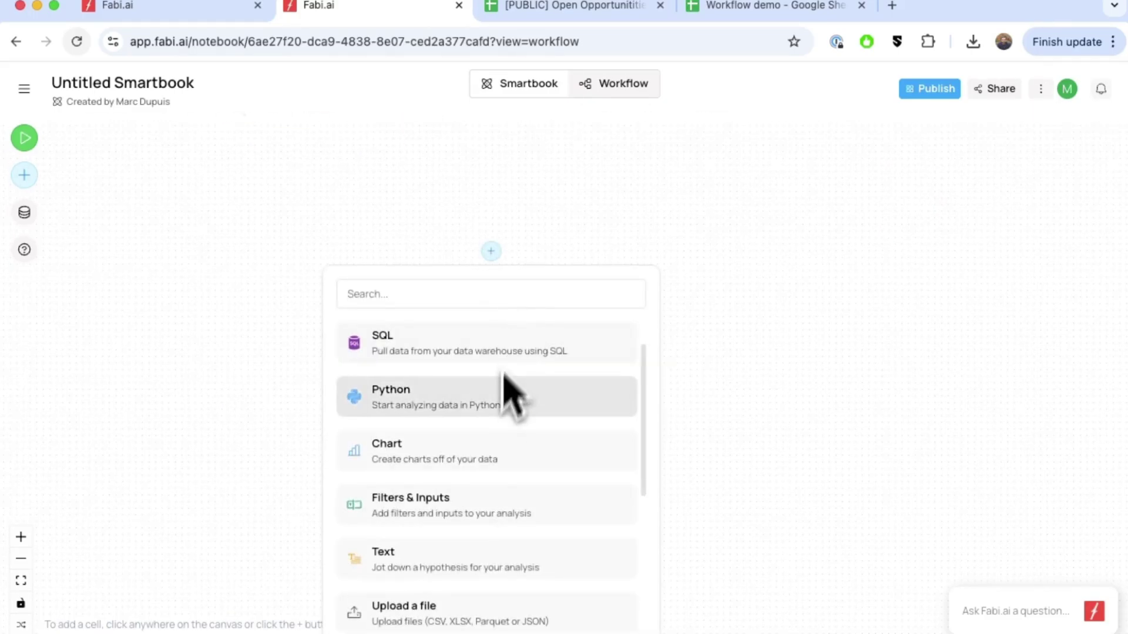
pyautogui.scroll(-7, 546, 517)
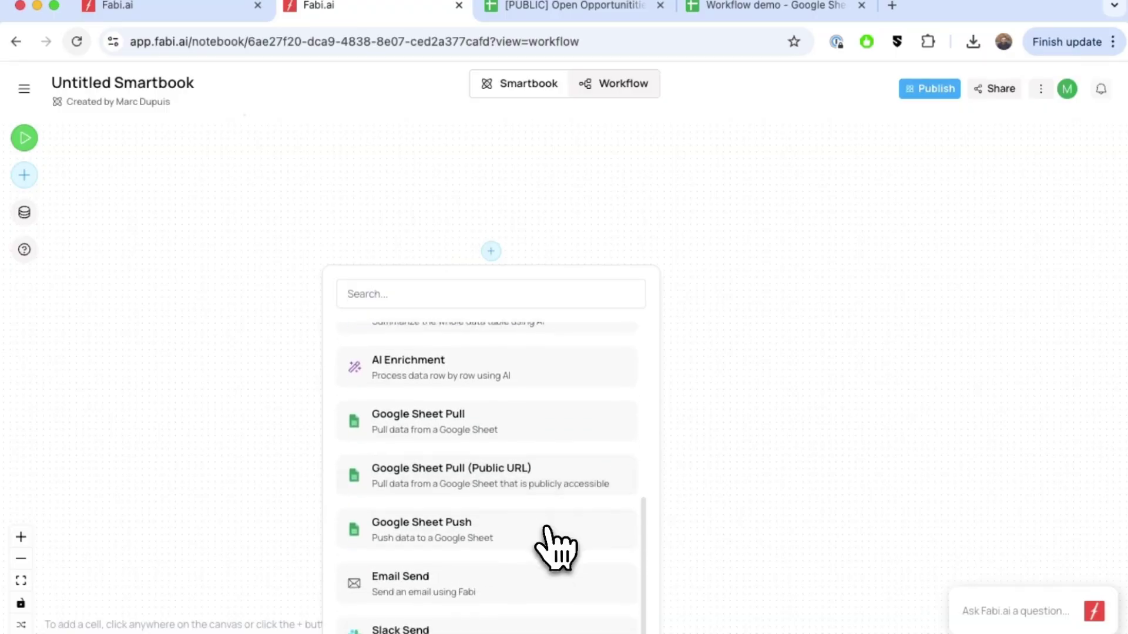
pyautogui.click(490, 544)
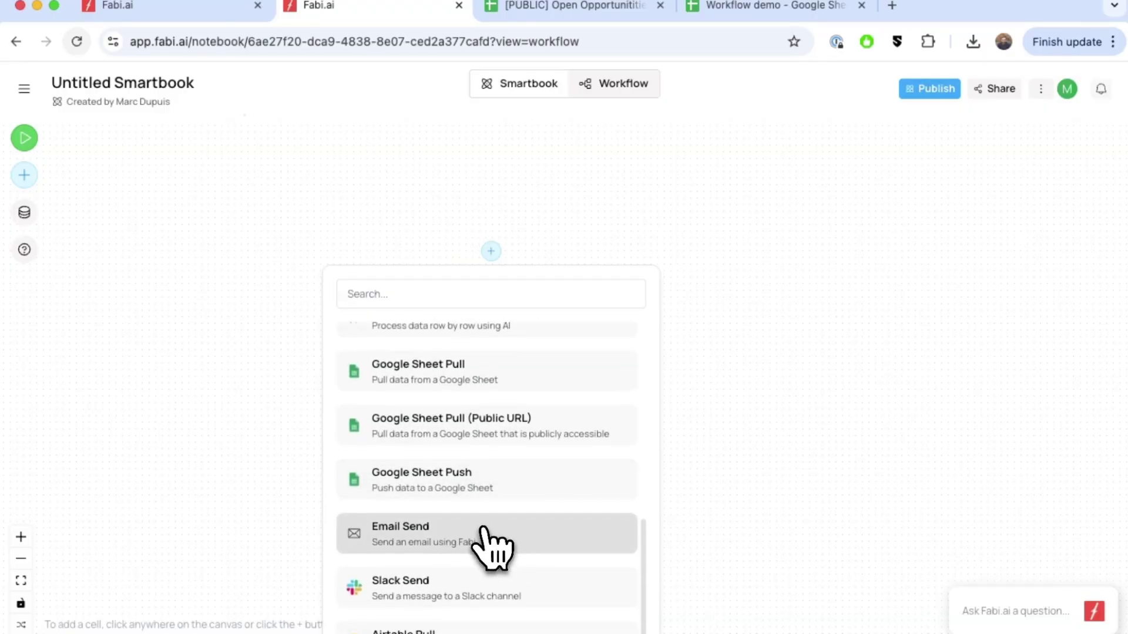
pyautogui.moveTo(575, 533); pyautogui.dragTo(642, 409)
pyautogui.scroll(3, 569, 490)
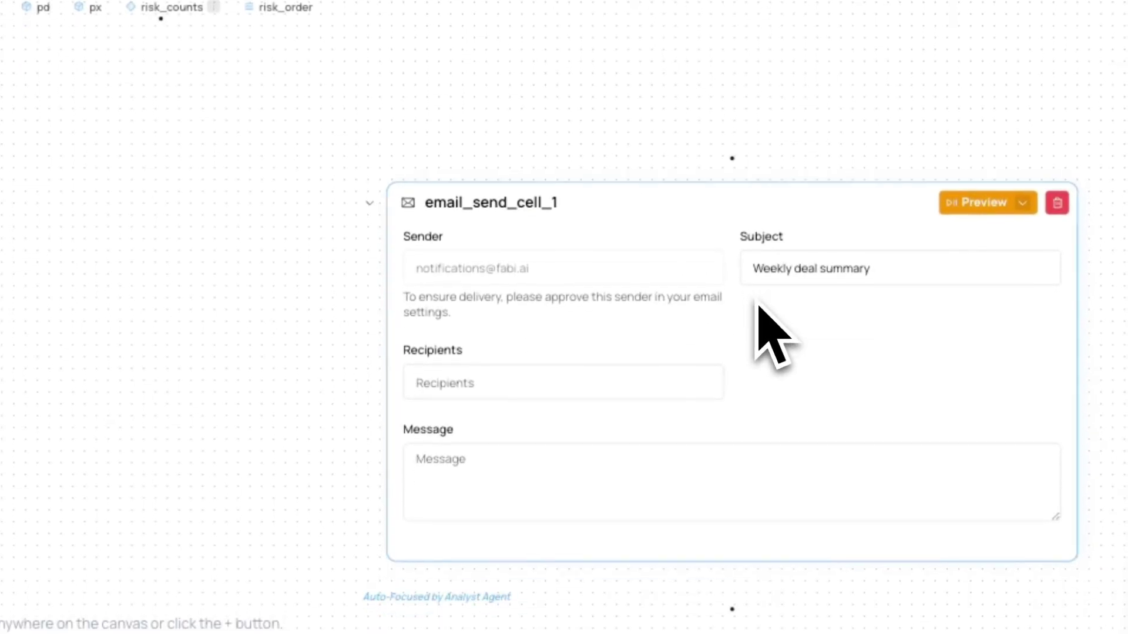
# Begin the email message with the {{ai_generated_summary placeholder.
pyautogui.click(600, 448)
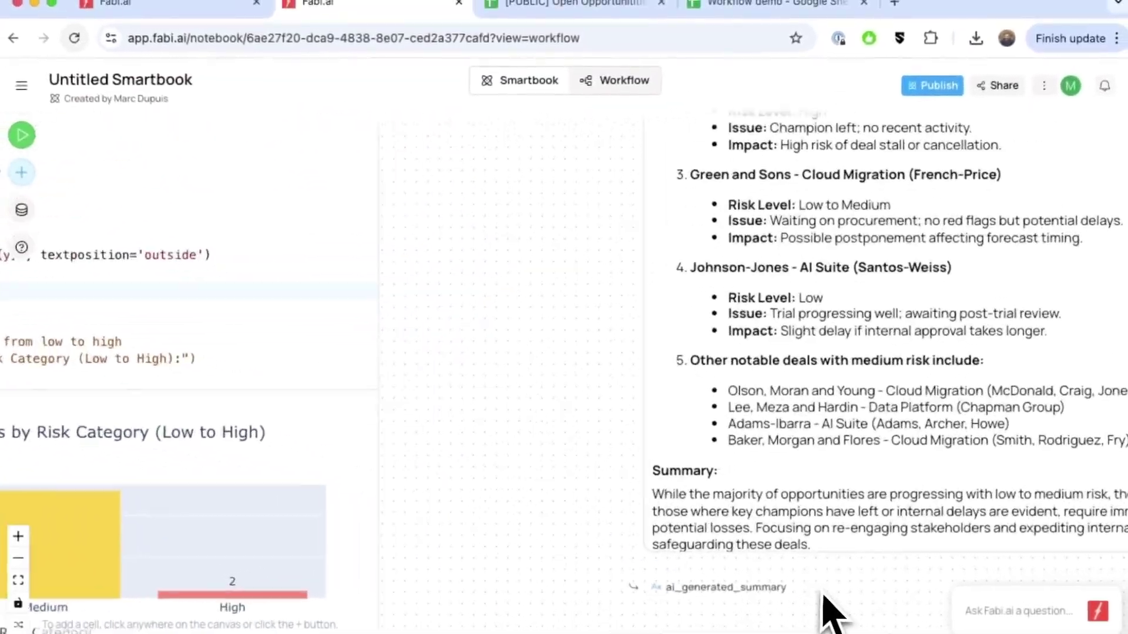
pyautogui.scroll(1, 823, 593)
pyautogui.scroll(-2, 745, 593)
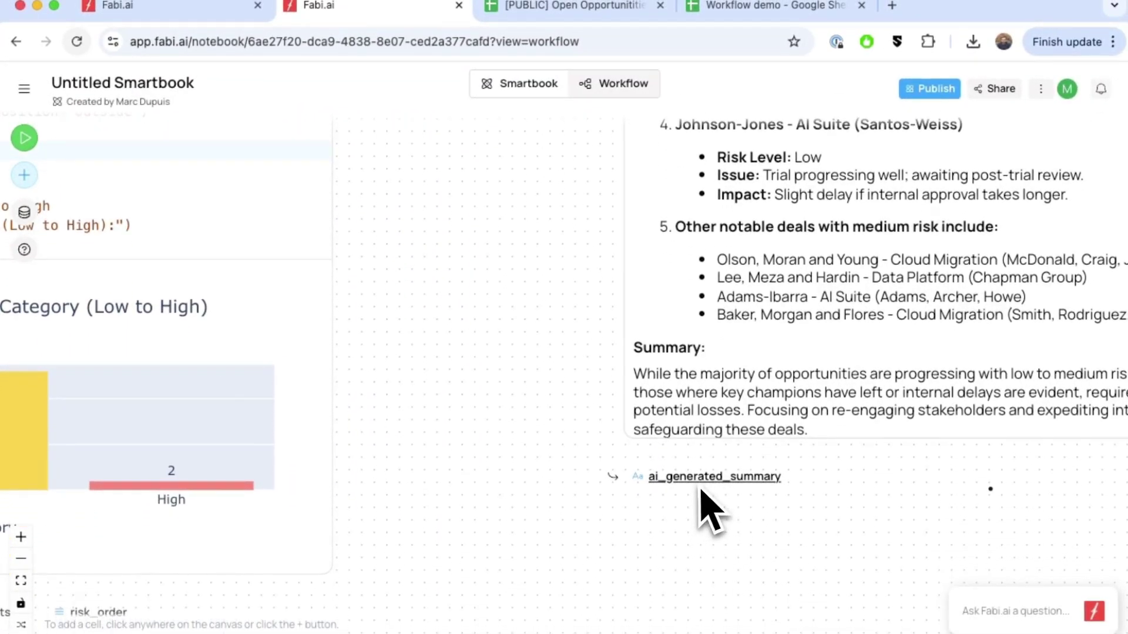
pyautogui.scroll(-3, 723, 490)
pyautogui.scroll(7, 843, 395)
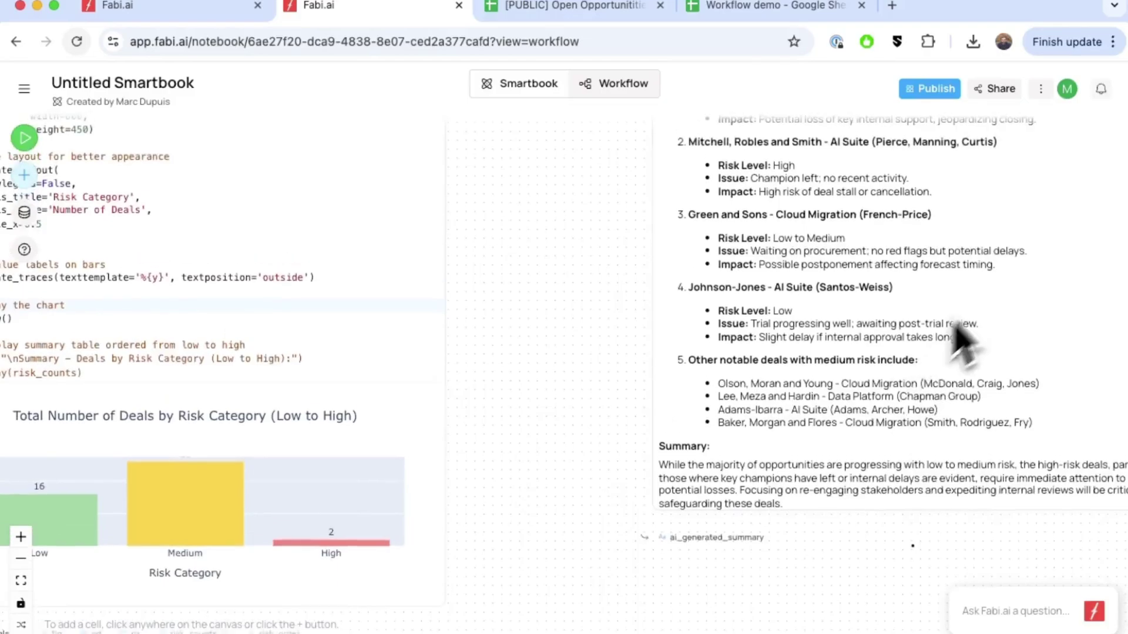
pyautogui.scroll(3, 970, 332)
pyautogui.hscroll(3, 969, 331)
pyautogui.scroll(2, 811, 364)
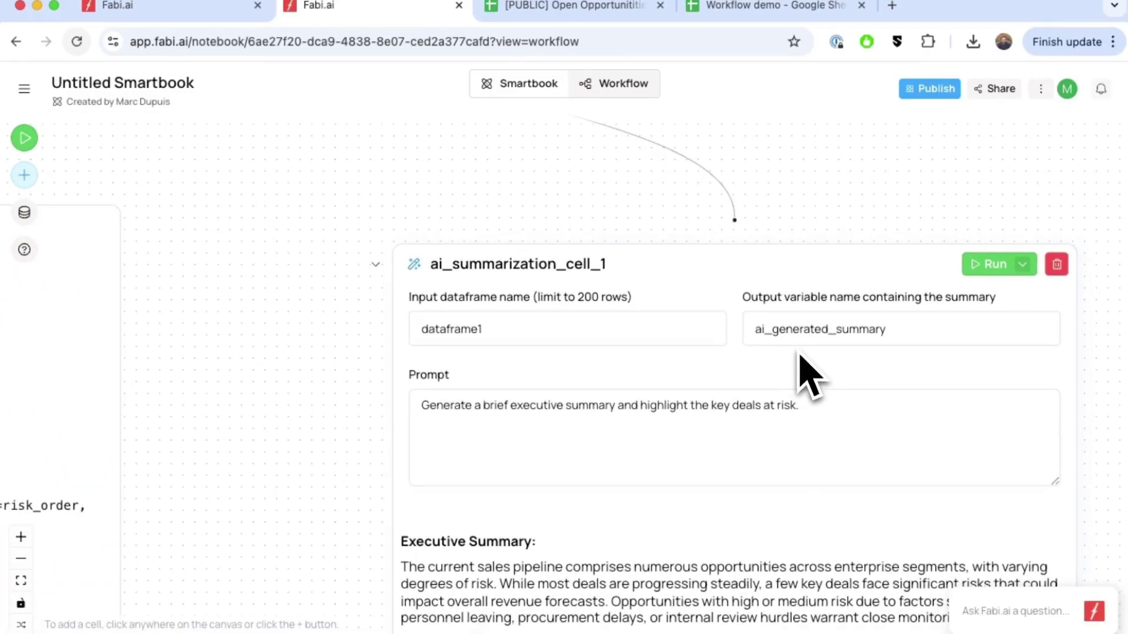
pyautogui.scroll(-5, 784, 379)
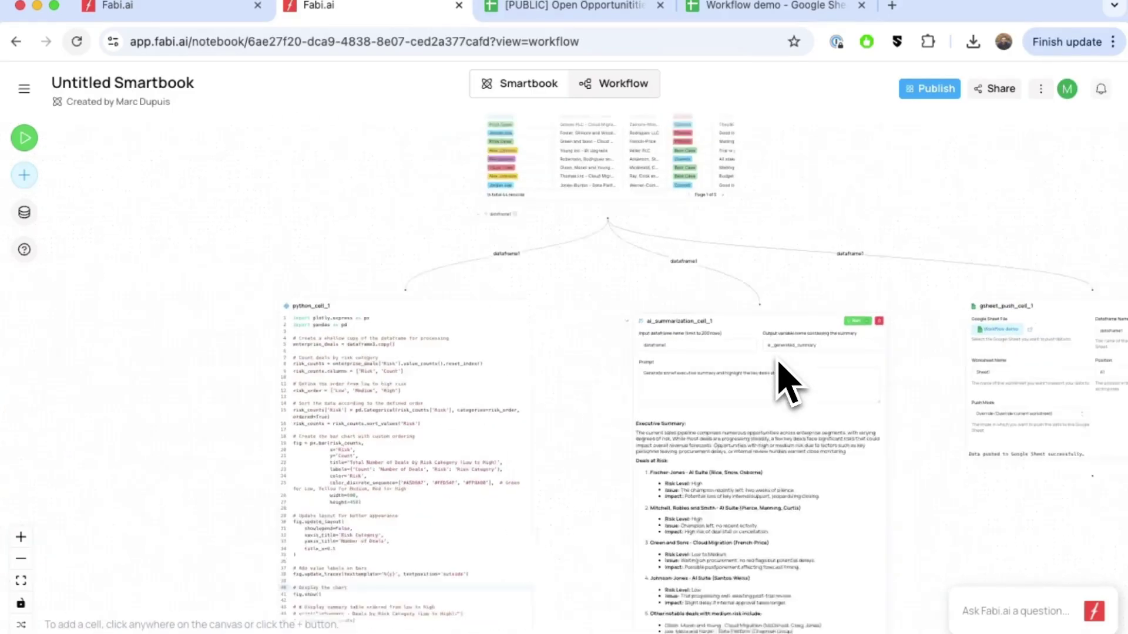
pyautogui.scroll(-10, 713, 453)
pyautogui.scroll(5, 693, 423)
pyautogui.scroll(3, 589, 358)
# Add {{fig}} below {{ai_generated_summary}} in the email message and preview the email.
pyautogui.click(317, 373)
pyautogui.write('{{ai_generated_summary')
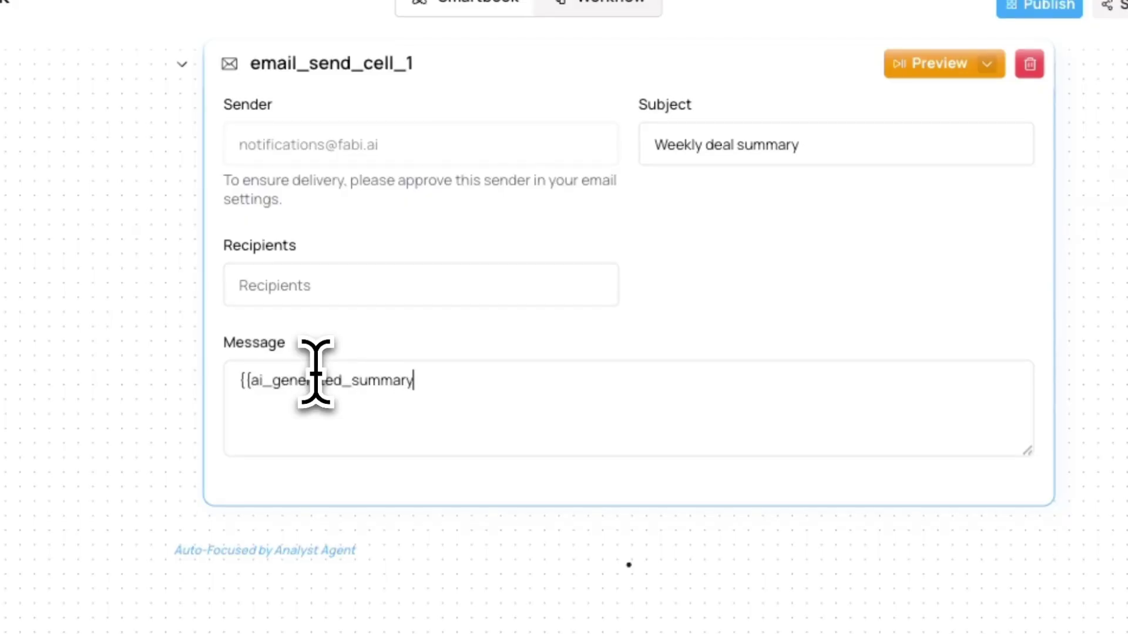
pyautogui.scroll(5, 958, 233)
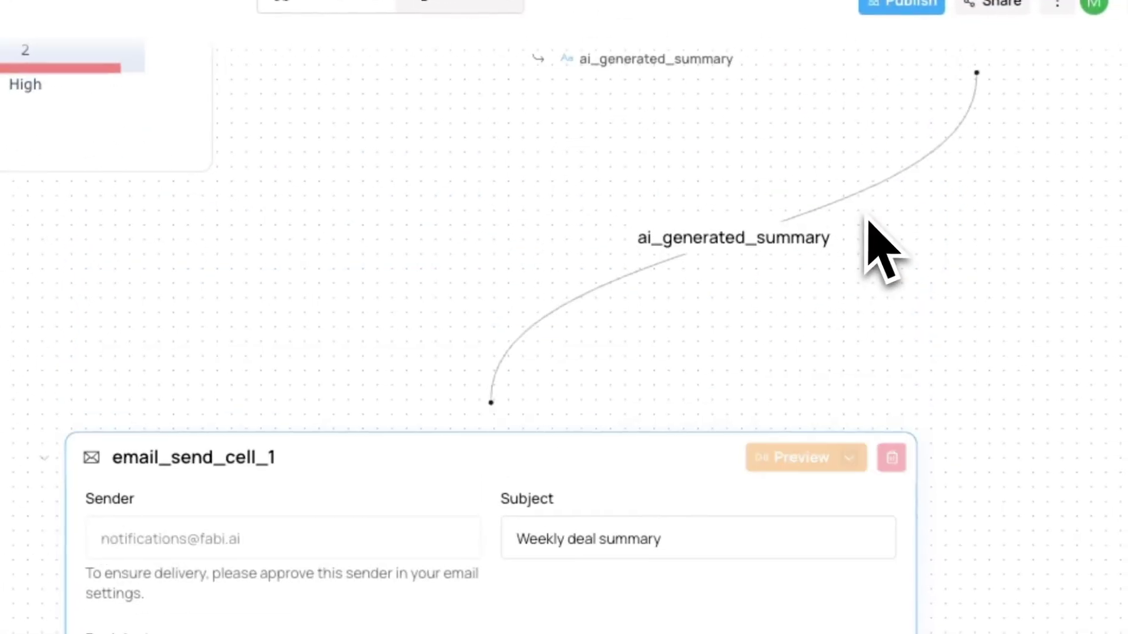
pyautogui.scroll(-3, 881, 197)
pyautogui.scroll(3, 910, 176)
pyautogui.scroll(-1, 822, 200)
pyautogui.scroll(-5, 520, 564)
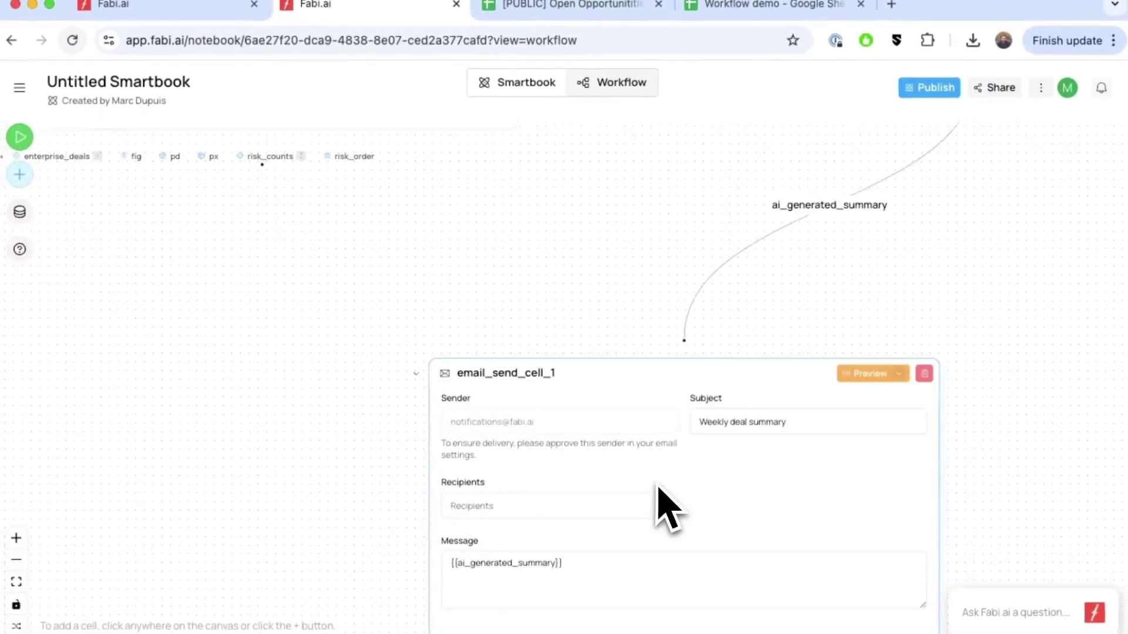
pyautogui.scroll(-1, 662, 462)
pyautogui.click(652, 455)
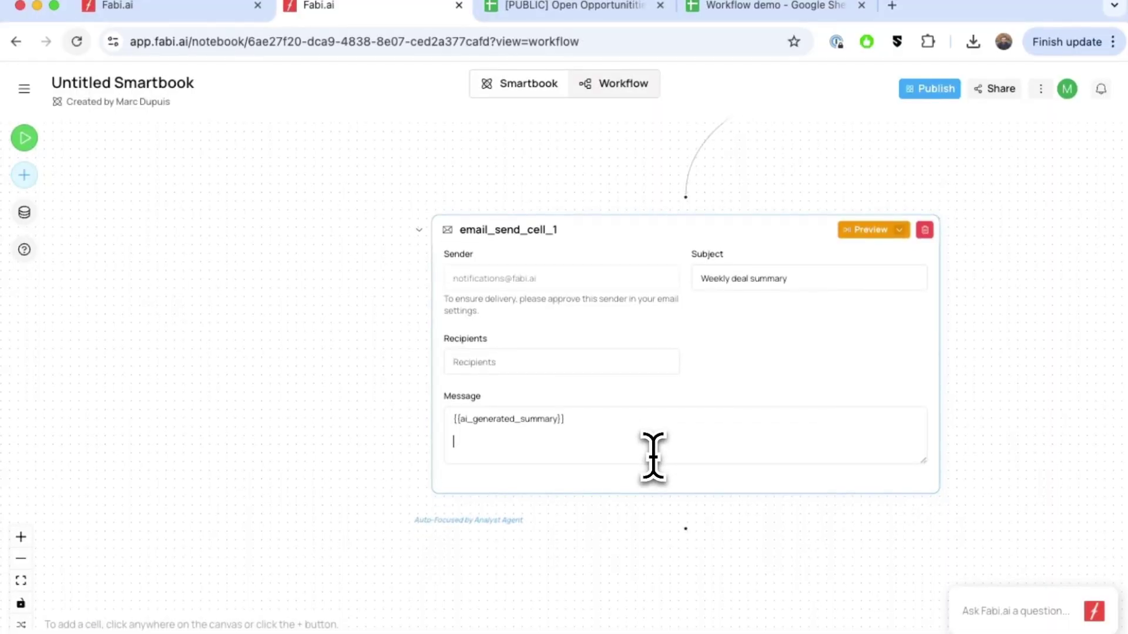
pyautogui.scroll(10, 575, 351)
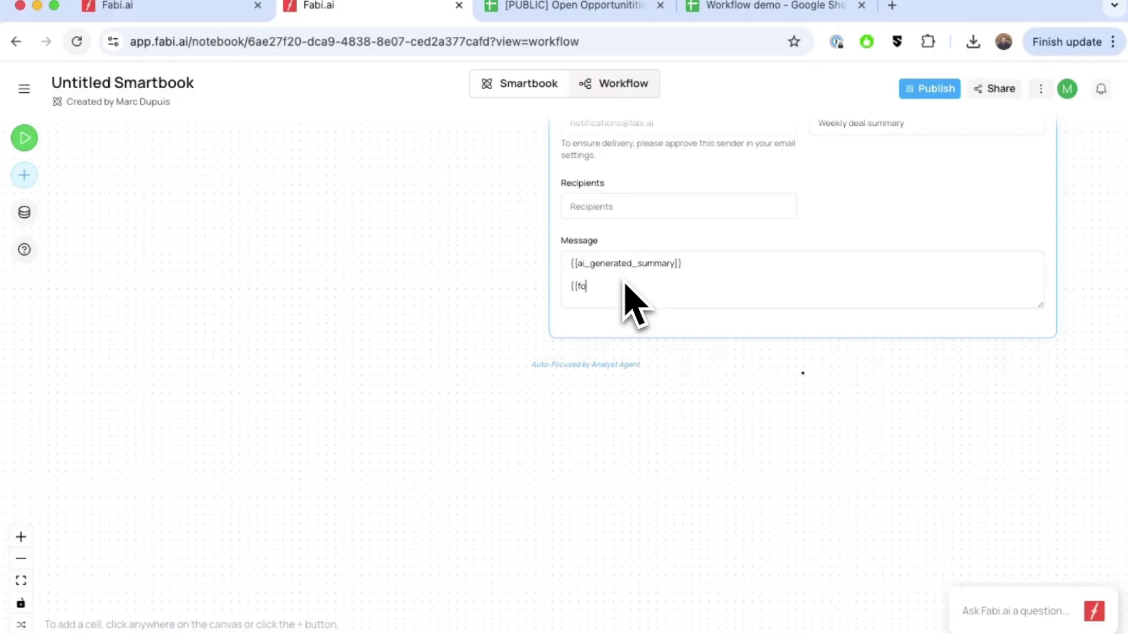
pyautogui.press('BackSpace')
pyautogui.write('ig}}')
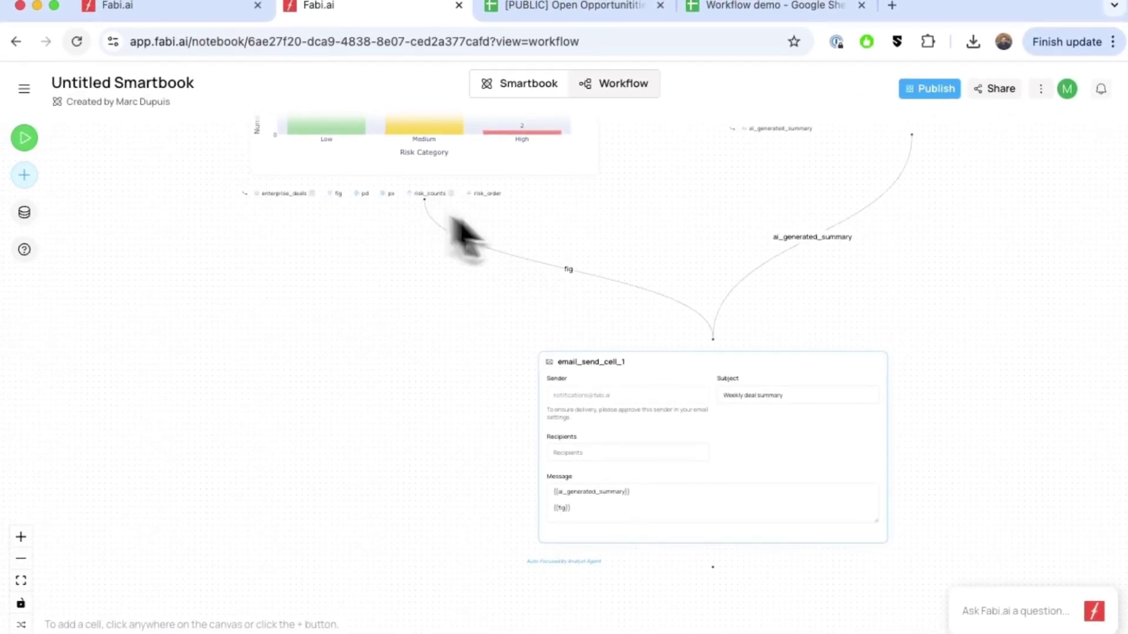
pyautogui.moveTo(803, 381)
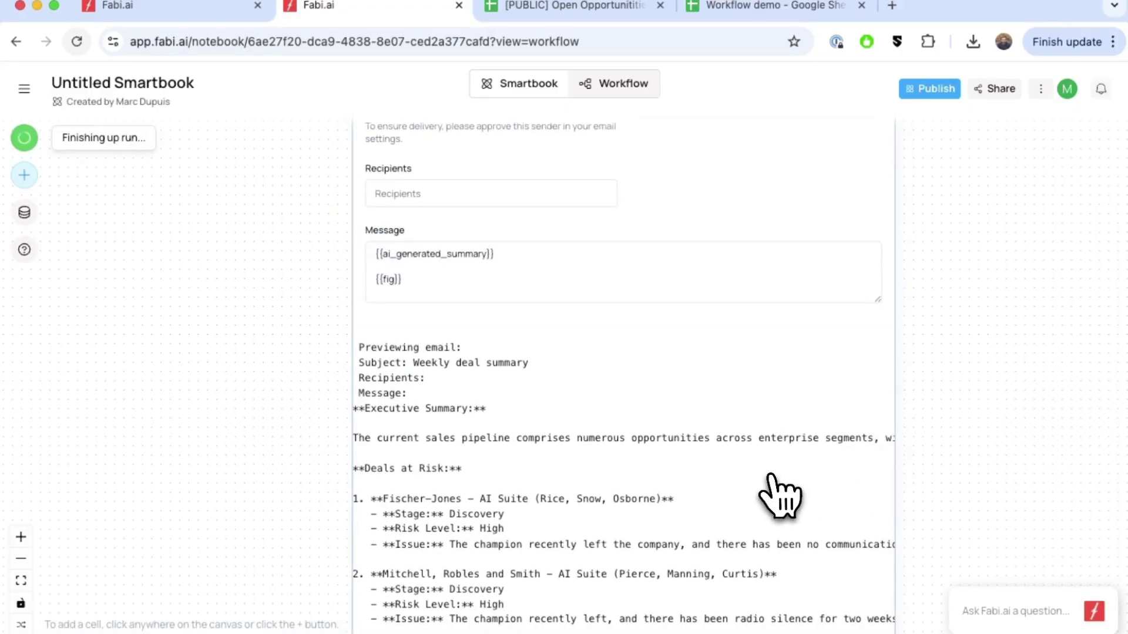
pyautogui.scroll(-3, 775, 496)
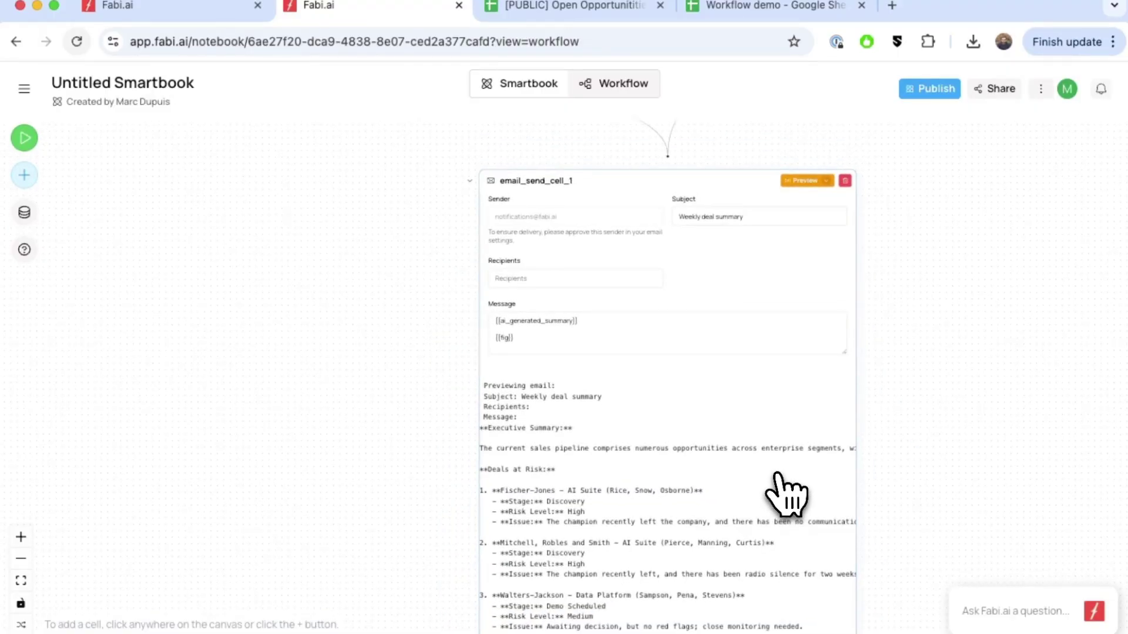
pyautogui.scroll(-10, 785, 494)
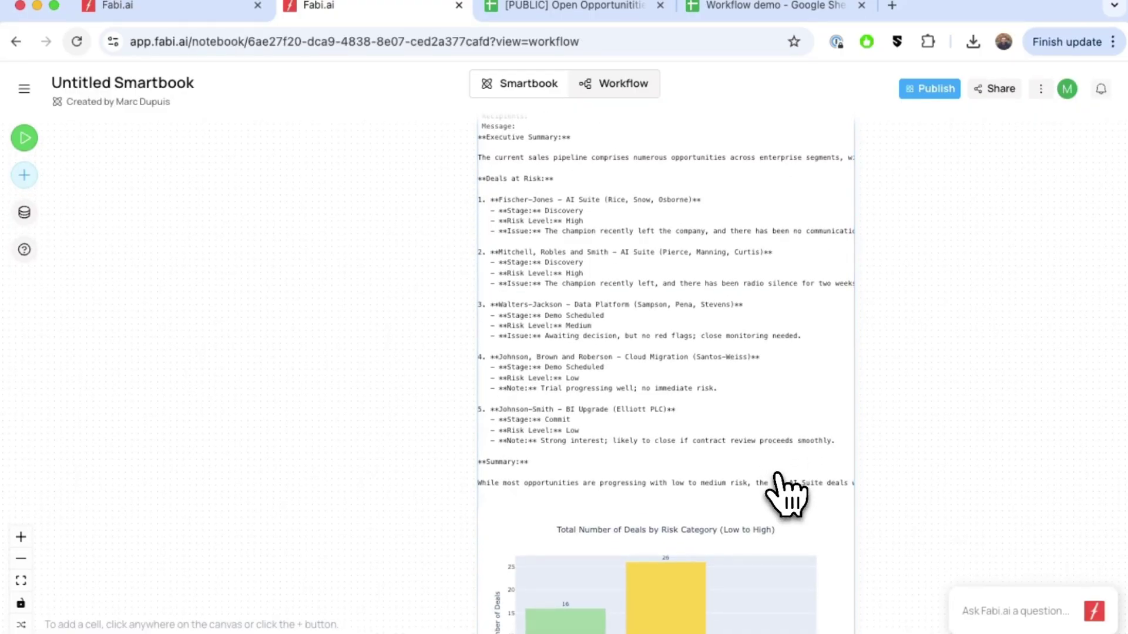
pyautogui.scroll(-1, 785, 494)
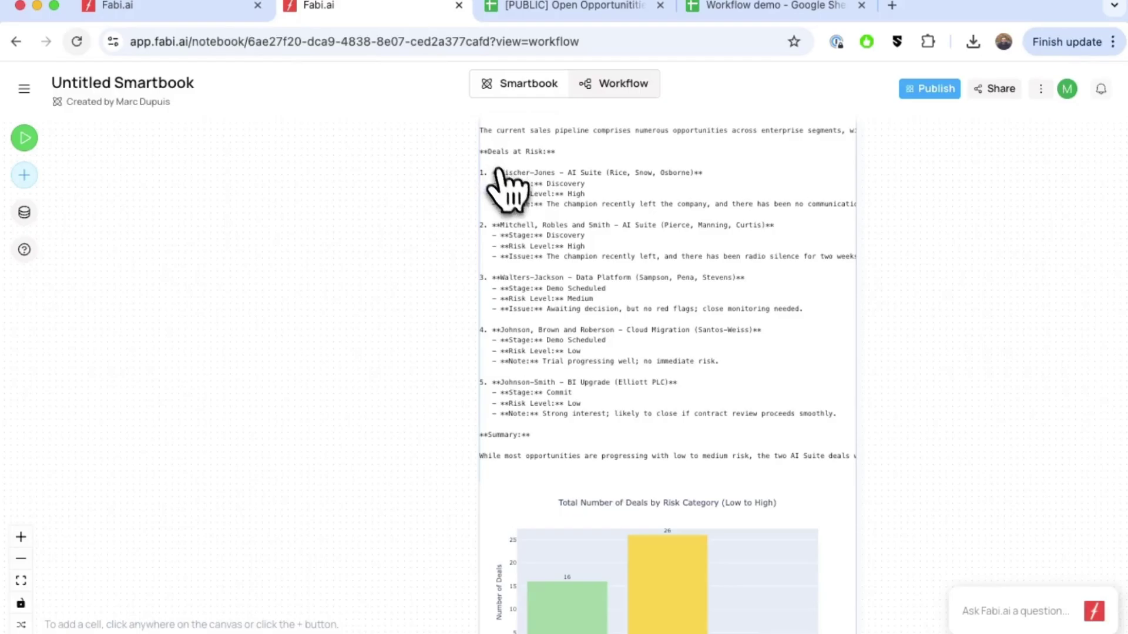
pyautogui.keyDown('ctrl'); pyautogui.scroll(3, 737, 288); pyautogui.keyUp('ctrl')
pyautogui.scroll(5, 745, 270)
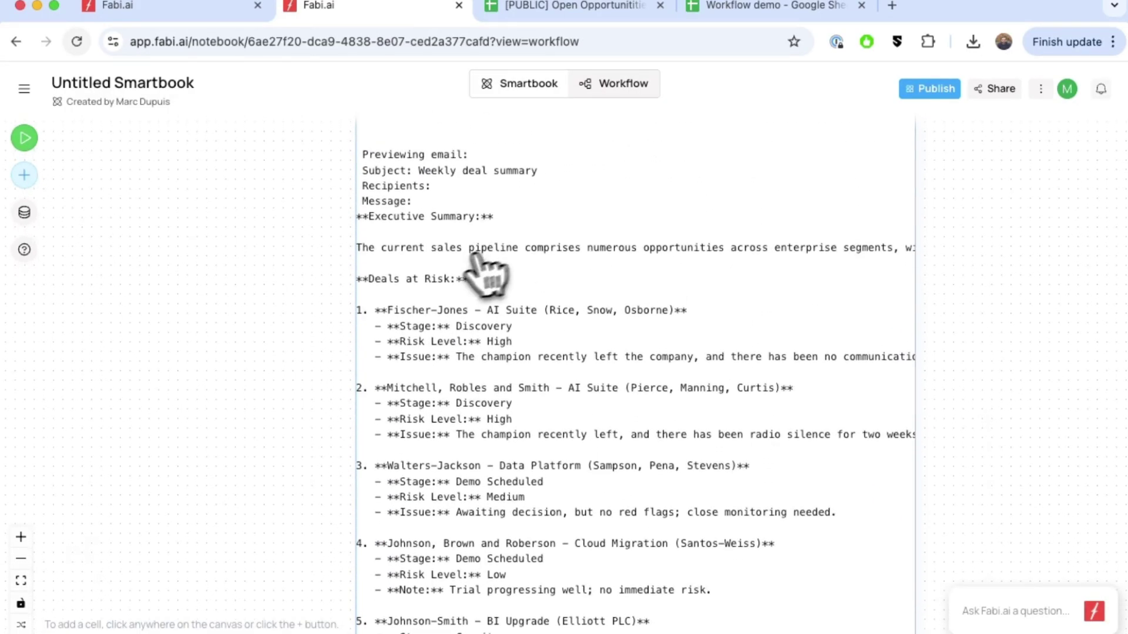
pyautogui.scroll(-10, 675, 461)
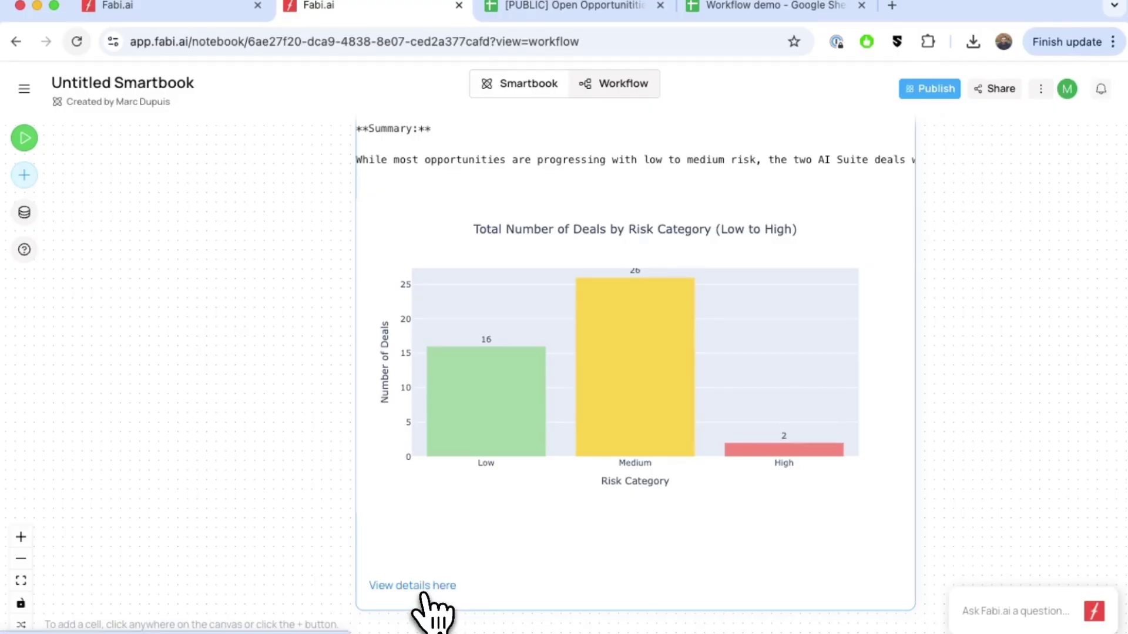
pyautogui.scroll(-4, 649, 382)
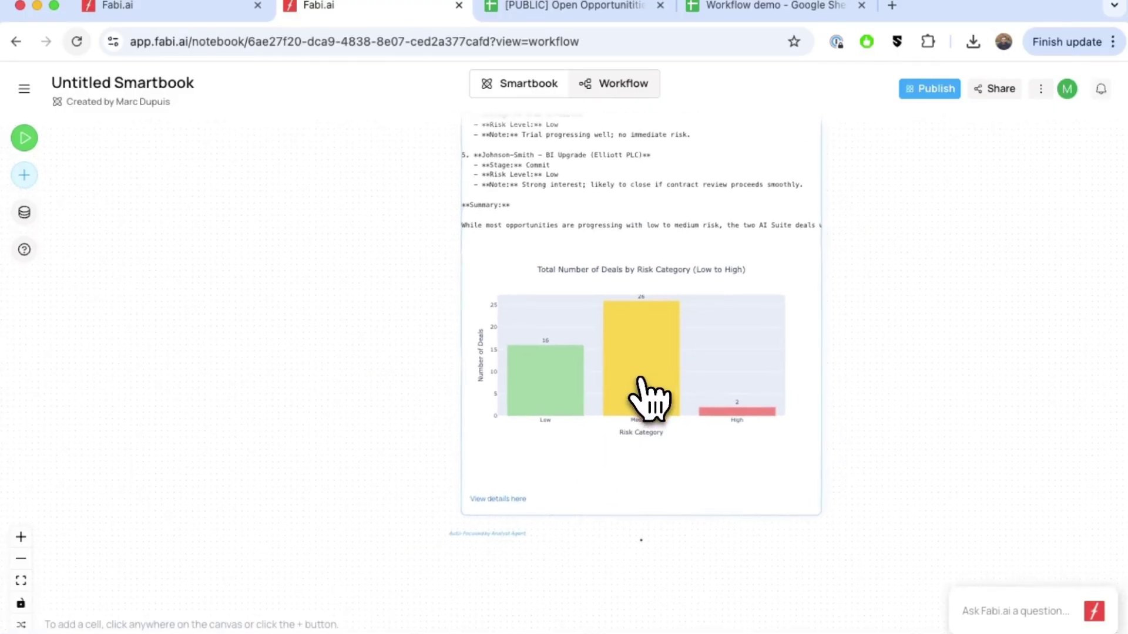
pyautogui.scroll(12, 652, 378)
pyautogui.hscroll(6, 654, 376)
pyautogui.scroll(10, 653, 375)
pyautogui.hscroll(2, 653, 376)
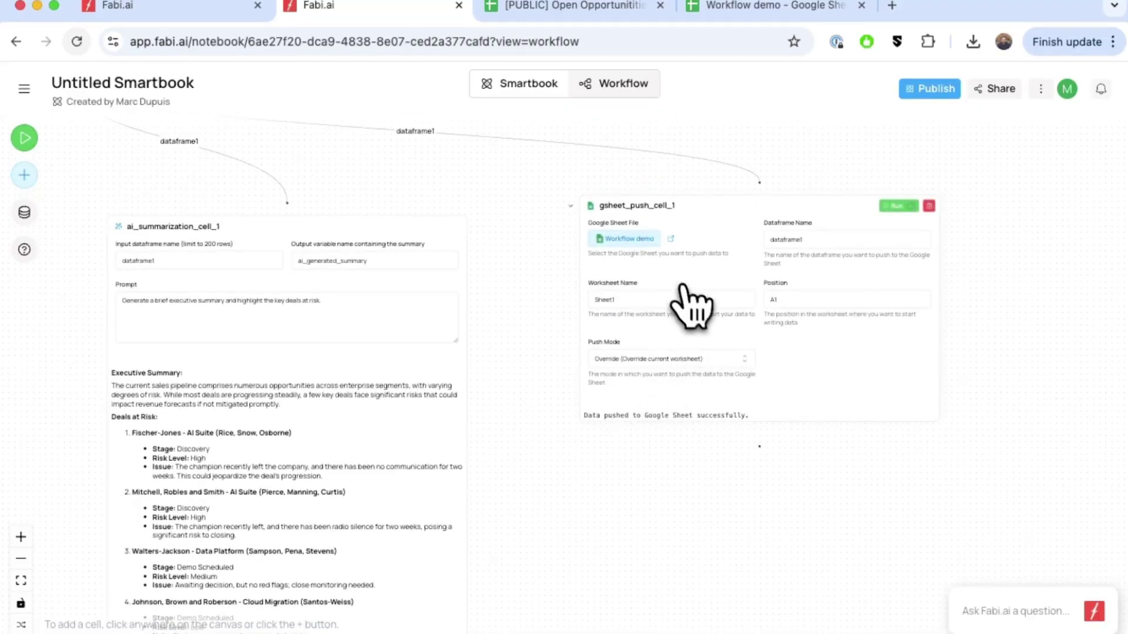
pyautogui.click(723, 8)
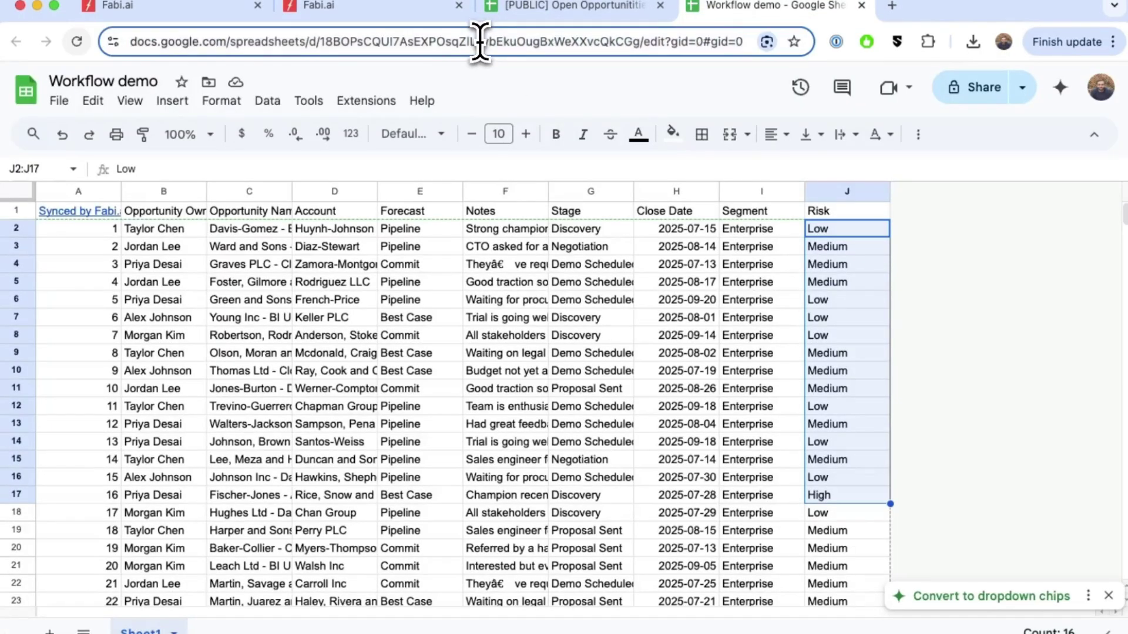
pyautogui.click(481, 41)
pyautogui.click(383, 9)
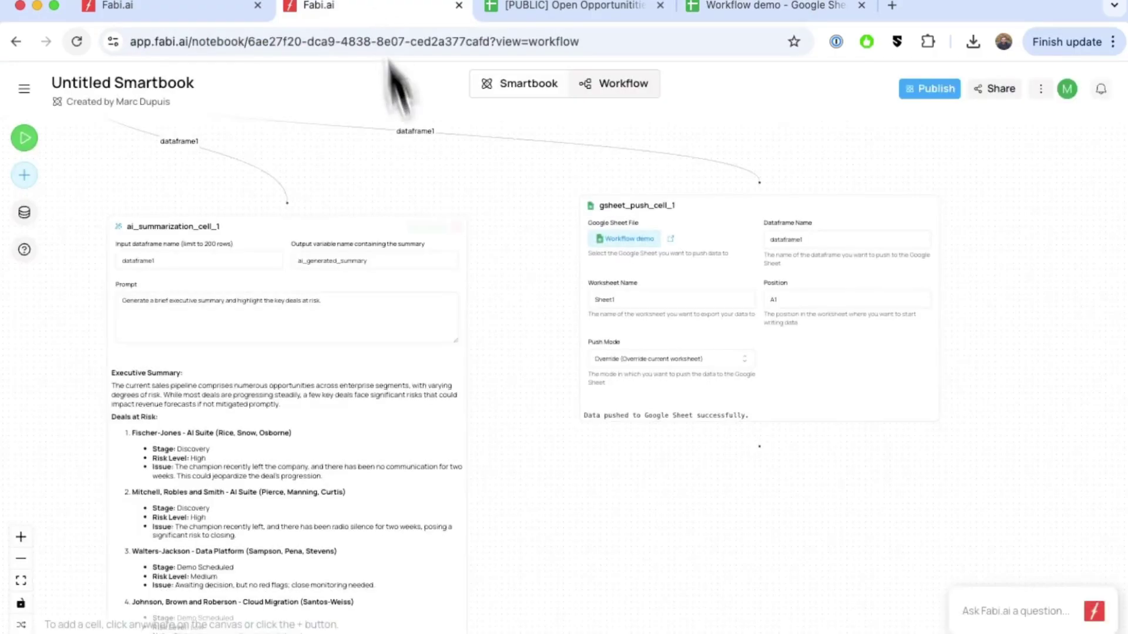
pyautogui.scroll(-3, 482, 378)
pyautogui.scroll(-10, 482, 378)
pyautogui.scroll(4, 482, 376)
pyautogui.hscroll(-2, 479, 367)
pyautogui.scroll(10, 390, 269)
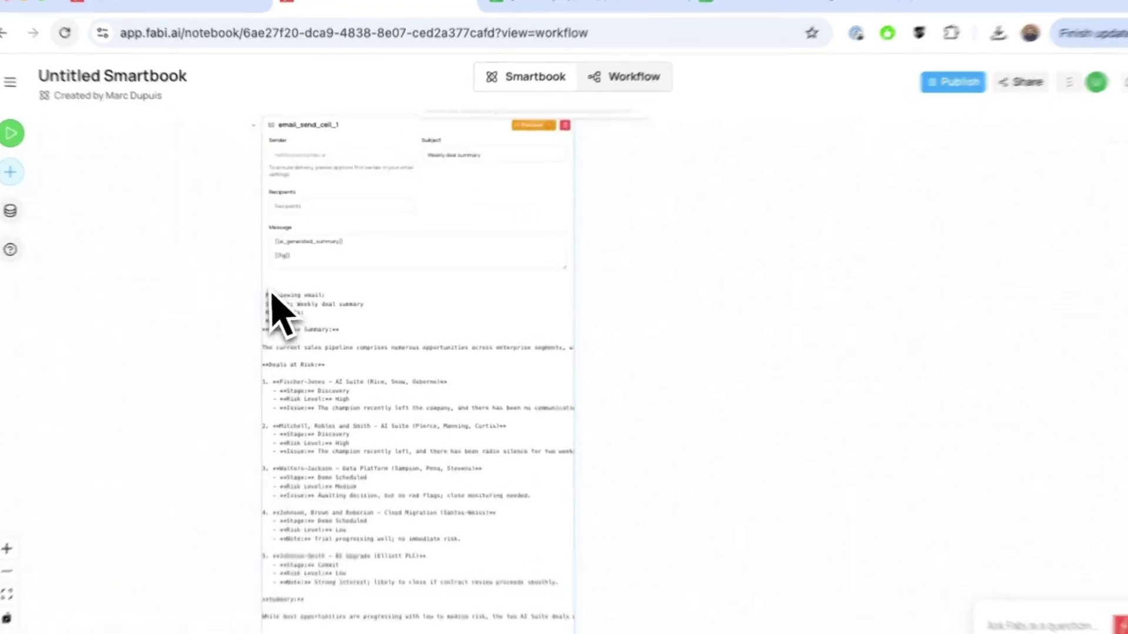
# Add a line after {{fig}} reading 'Link to spreadsheet with enterprise deals:' with the pasted URL.
pyautogui.click(300, 223)
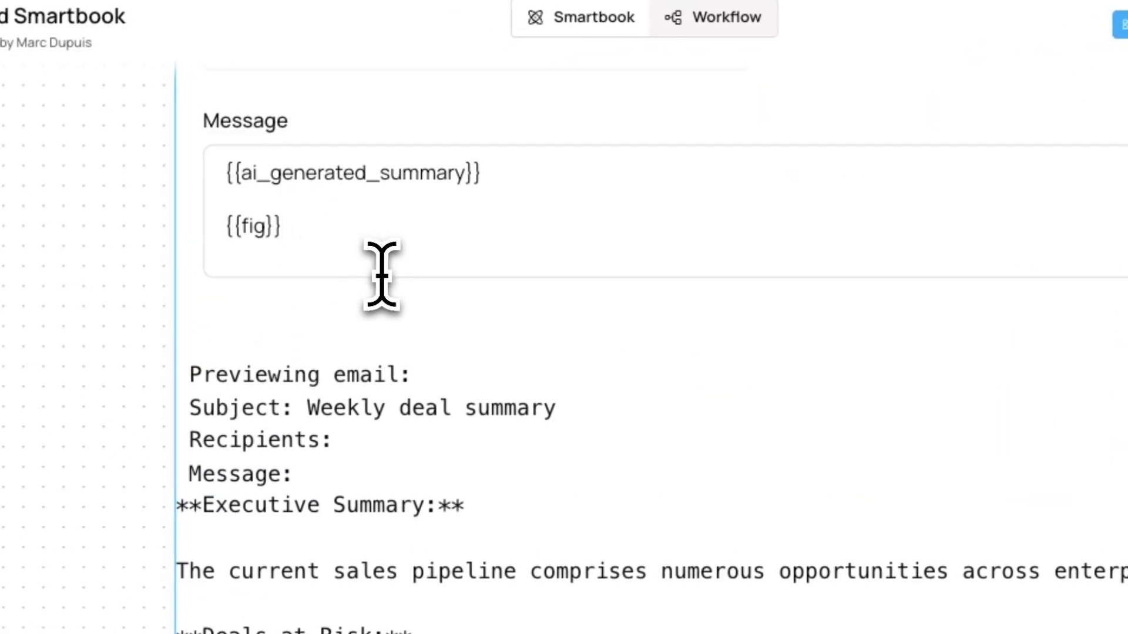
pyautogui.press('Return')
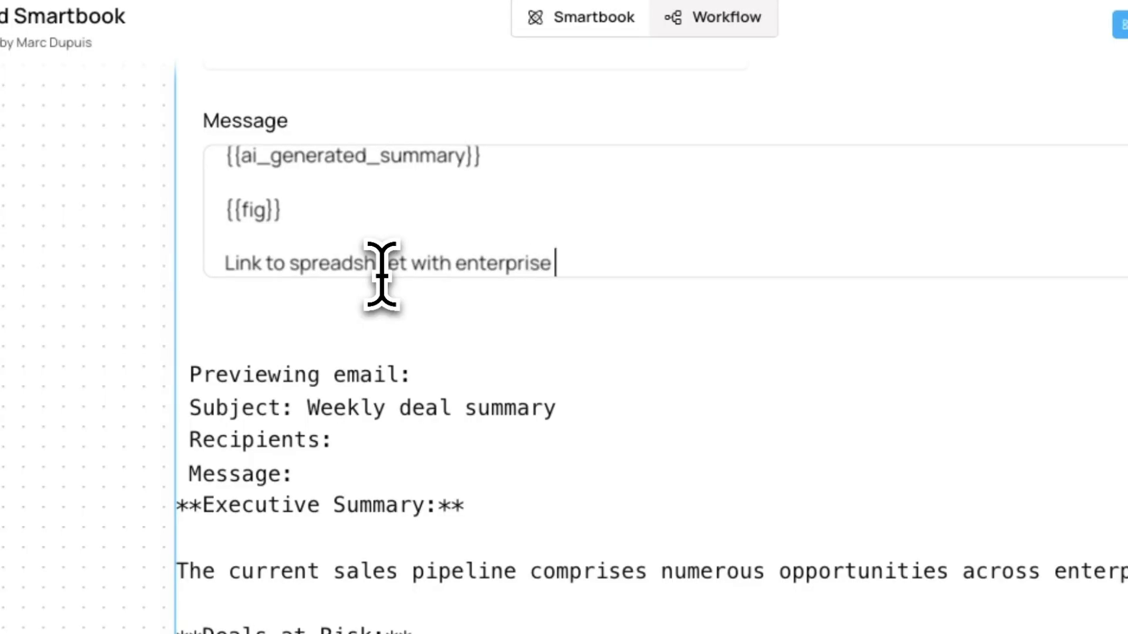
pyautogui.write('s:')
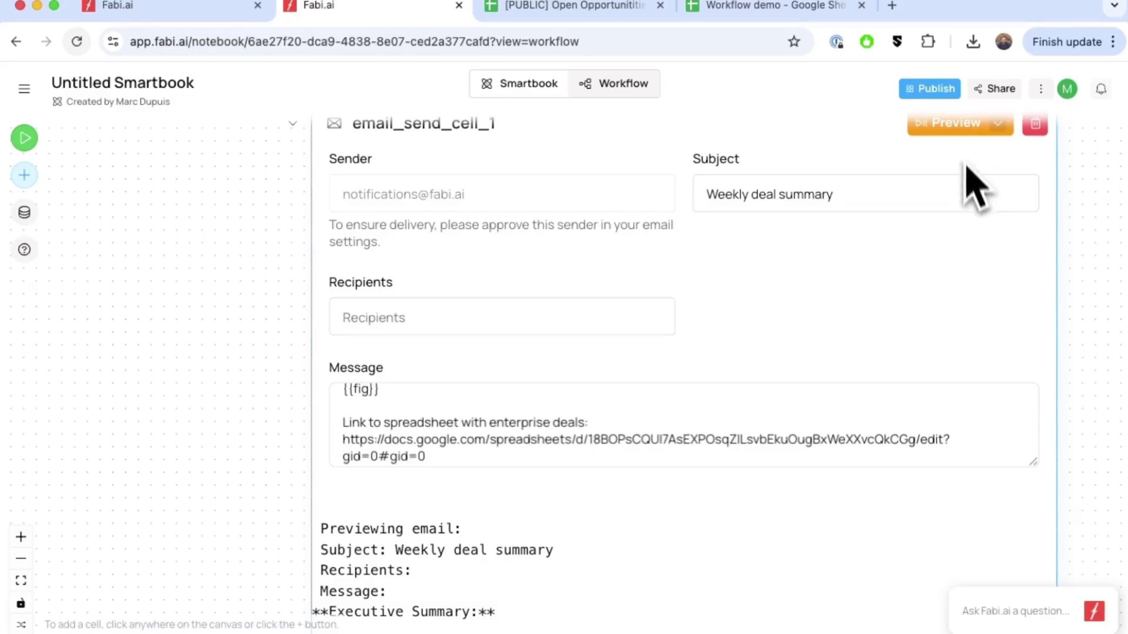
# Preview the updated email to check the link line, then switch the email cell to Run Mode.
pyautogui.click(960, 133)
pyautogui.scroll(-3, 899, 381)
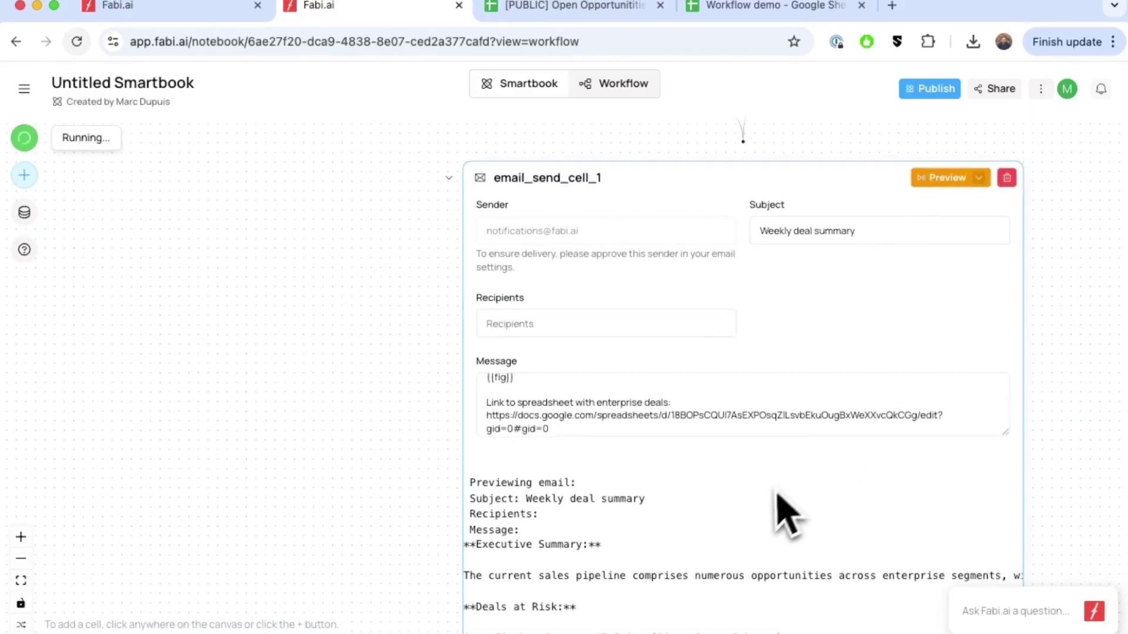
pyautogui.scroll(-3, 779, 497)
pyautogui.scroll(-10, 781, 511)
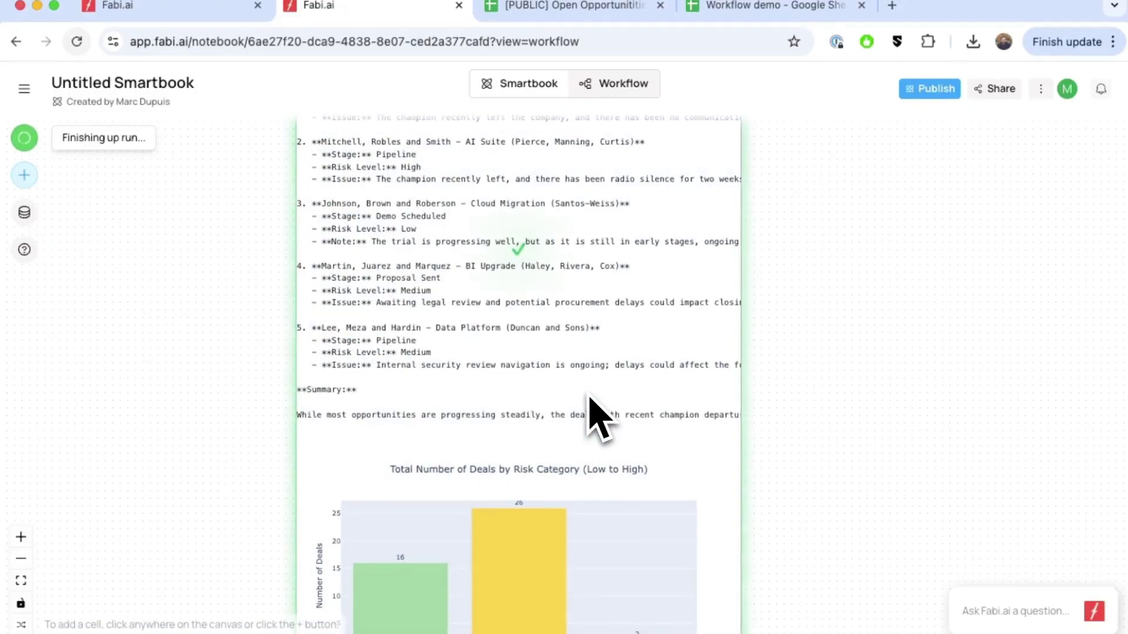
pyautogui.scroll(-3, 596, 417)
pyautogui.scroll(-1, 598, 420)
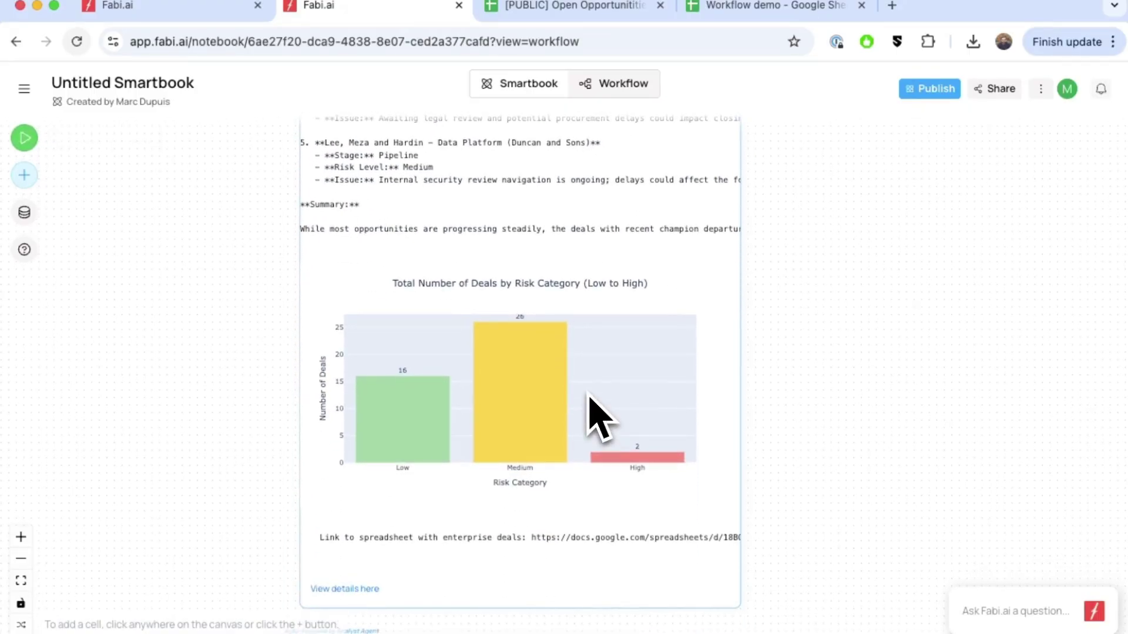
pyautogui.scroll(10, 597, 417)
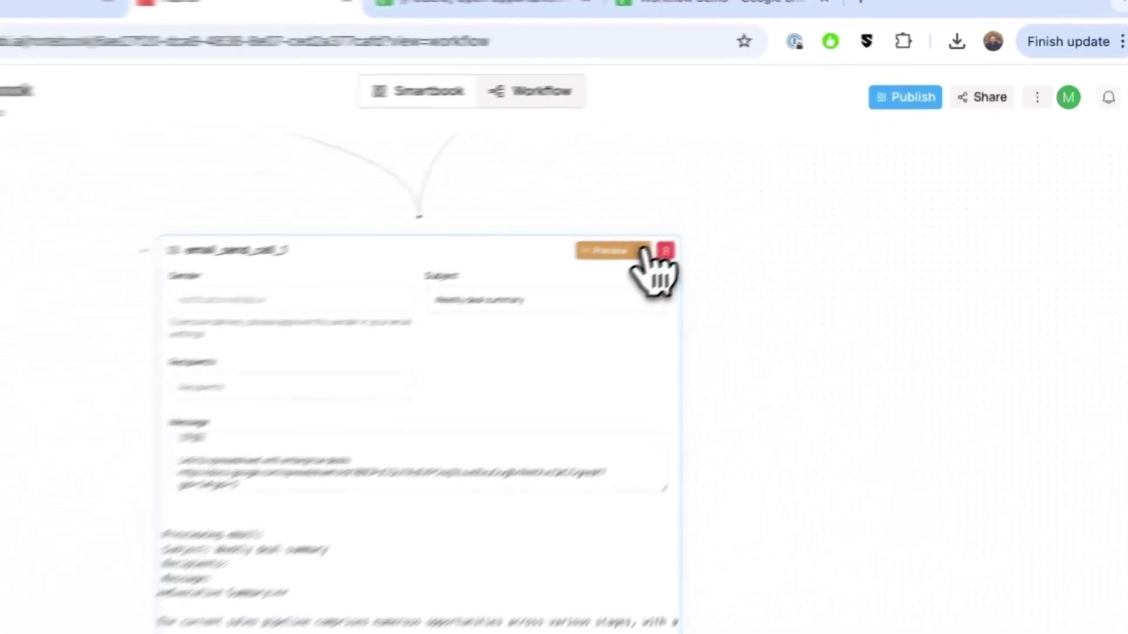
pyautogui.click(645, 251)
pyautogui.click(649, 276)
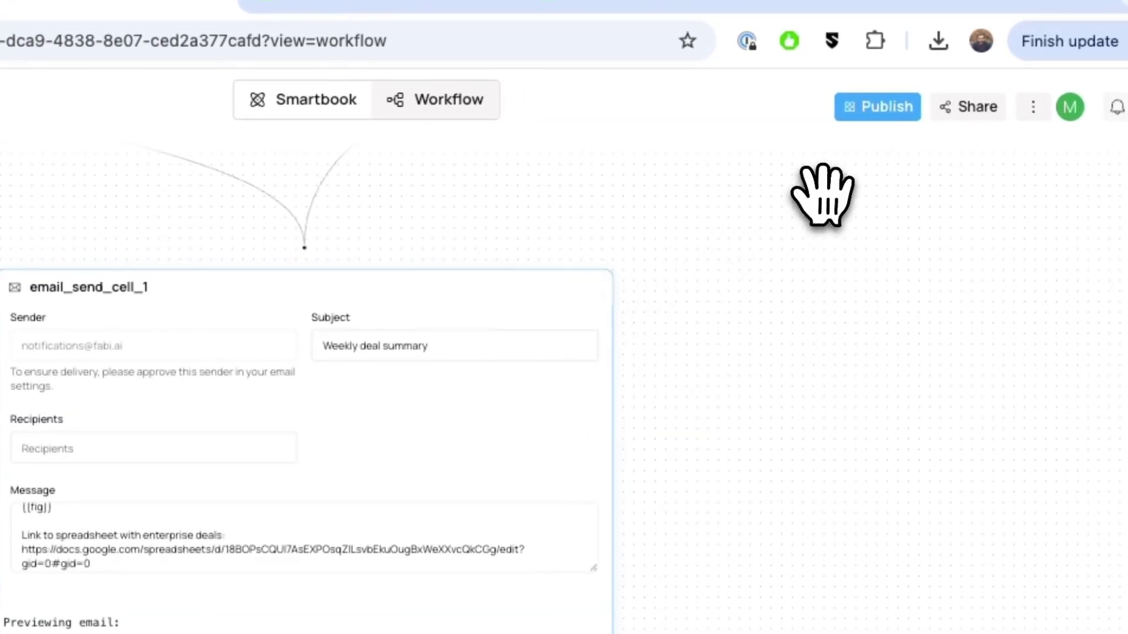
# Start publishing and remove public_gsheet_pull_cell_1, email_send_cell_1 and gsheet_push_cell_1 from the report.
pyautogui.click(888, 109)
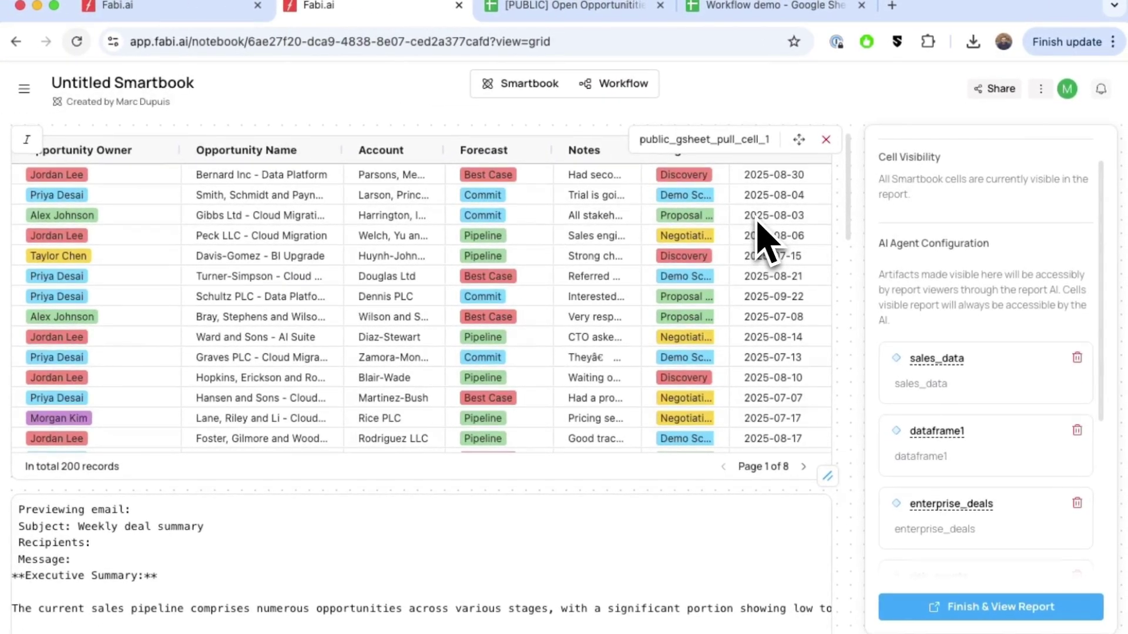
pyautogui.click(826, 139)
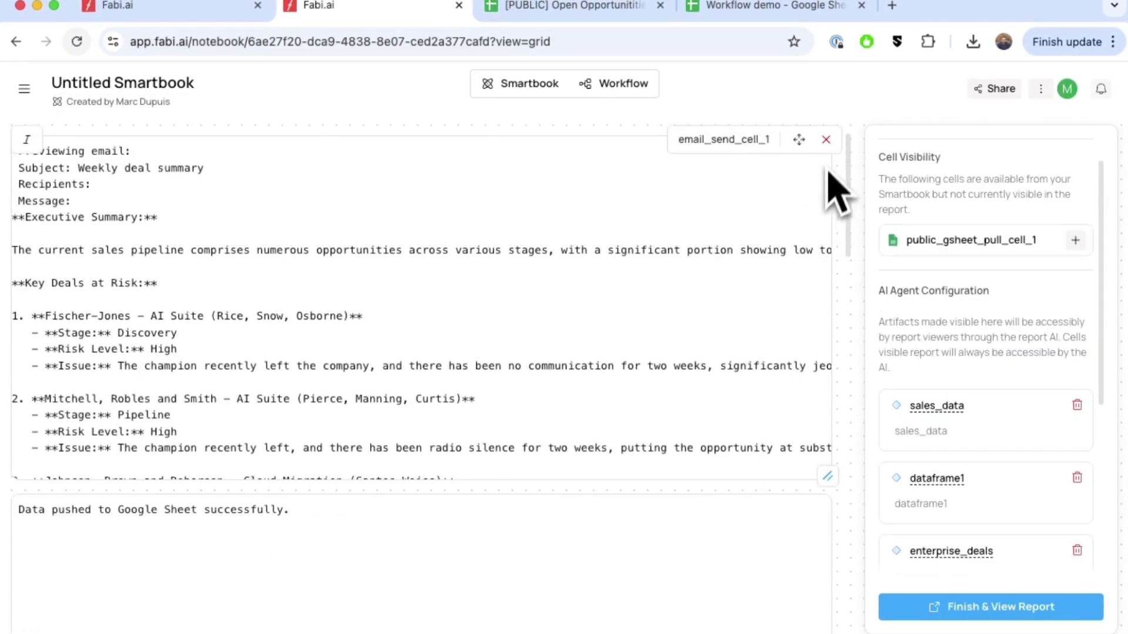
pyautogui.click(826, 139)
pyautogui.click(826, 139)
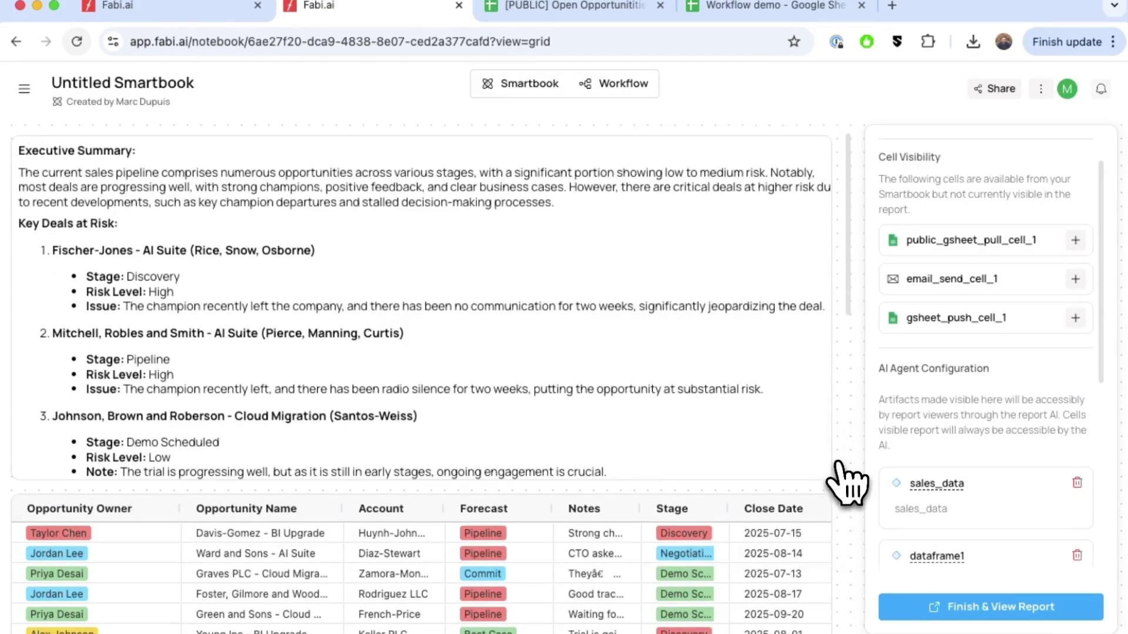
# Review the report layout and open the Scheduled Run settings, closing them unchanged.
pyautogui.scroll(-1, 844, 485)
pyautogui.scroll(-5, 822, 470)
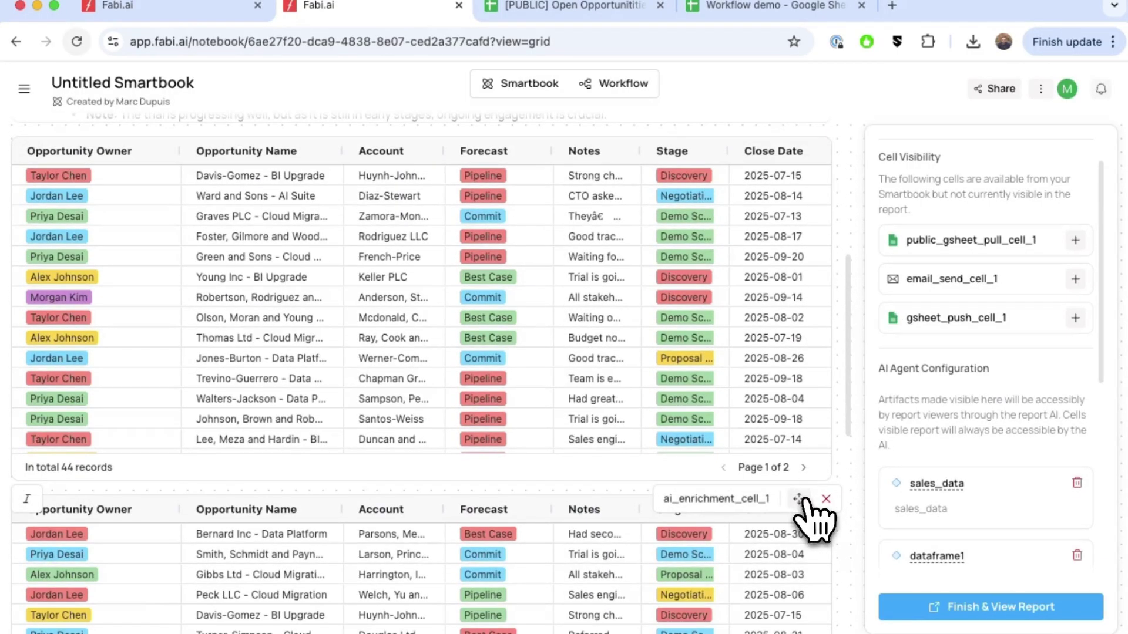
pyautogui.scroll(-4, 840, 552)
pyautogui.scroll(-4, 840, 541)
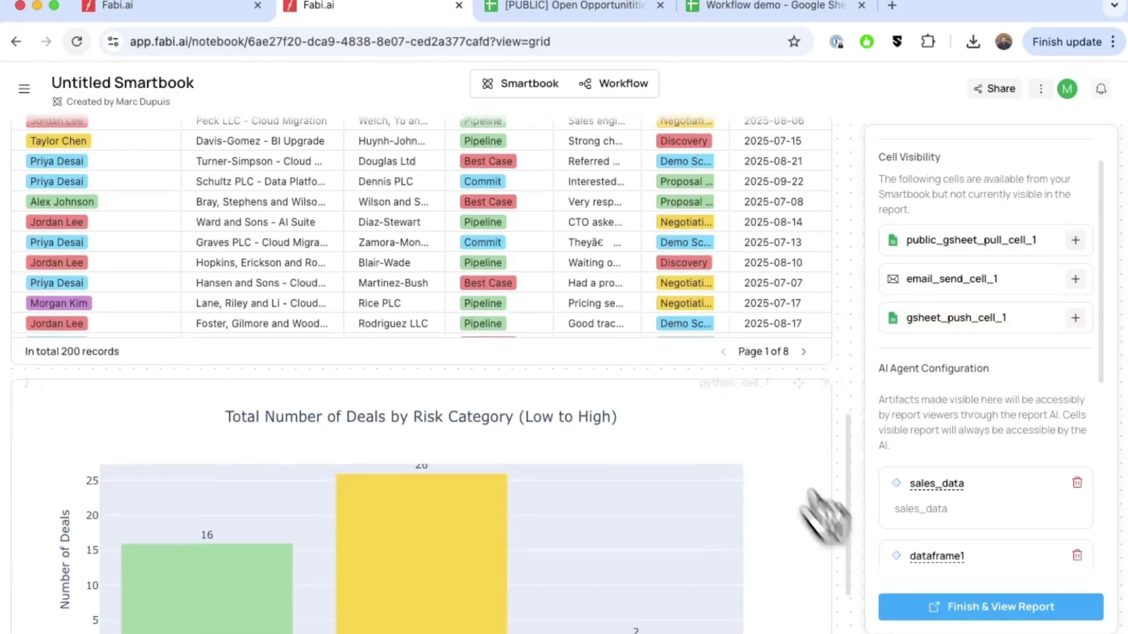
pyautogui.scroll(-5, 1022, 517)
pyautogui.scroll(-1, 1040, 520)
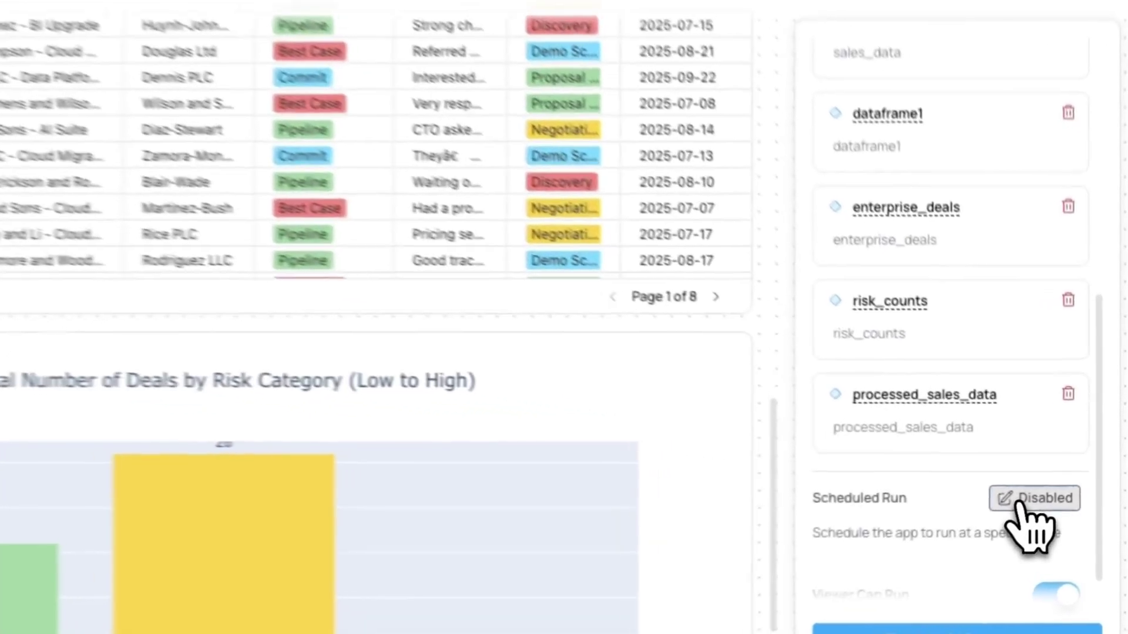
pyautogui.click(1035, 498)
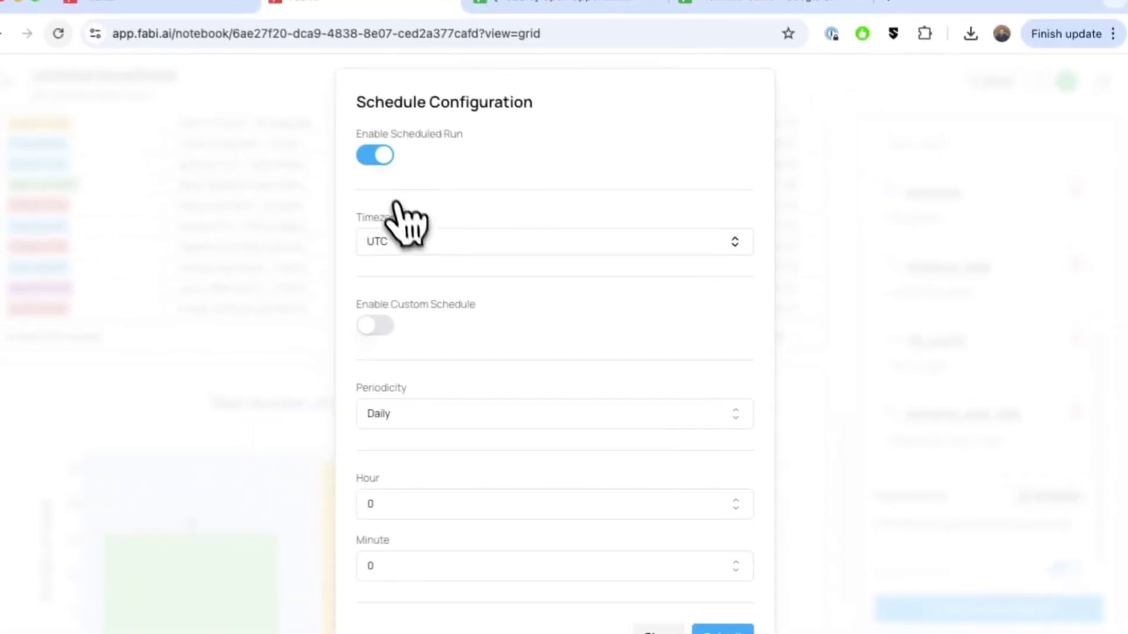
pyautogui.click(657, 632)
pyautogui.scroll(-1, 981, 564)
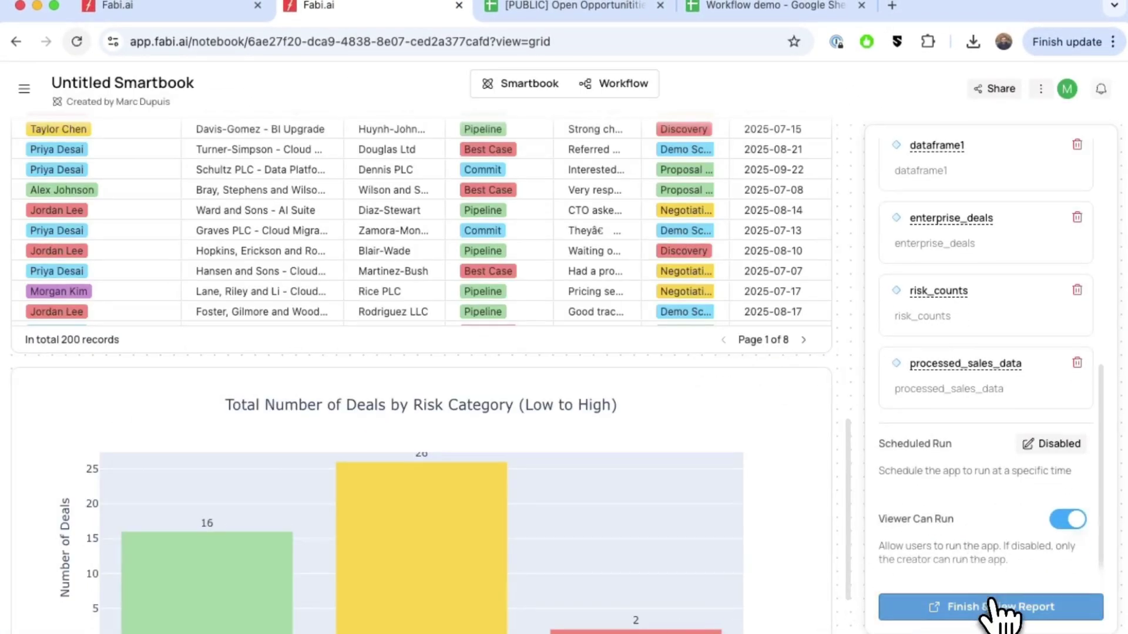